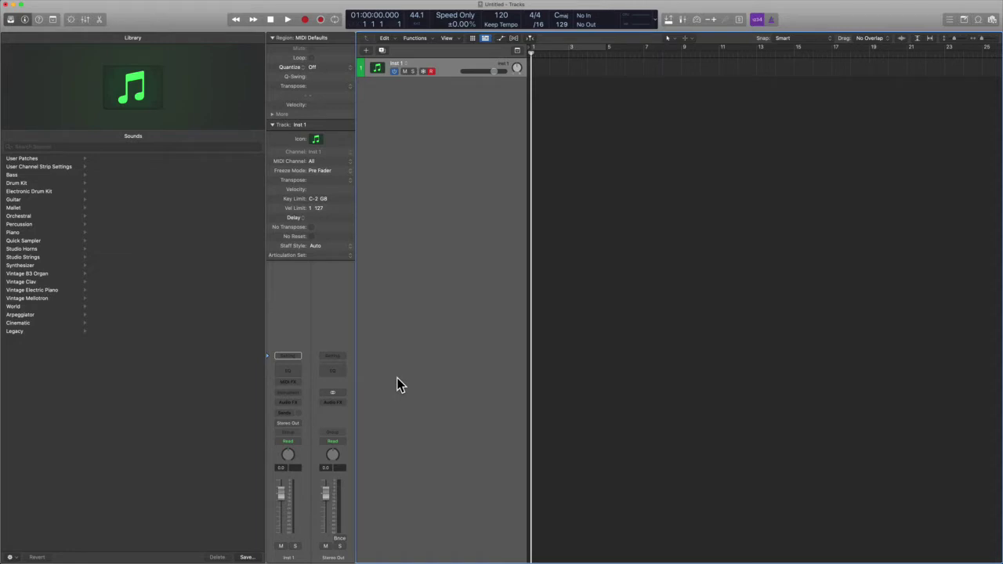
Step: Add Inst 2 as a new software instrument track from the Track menu
{"action": "key", "text": "alt+super+n"}
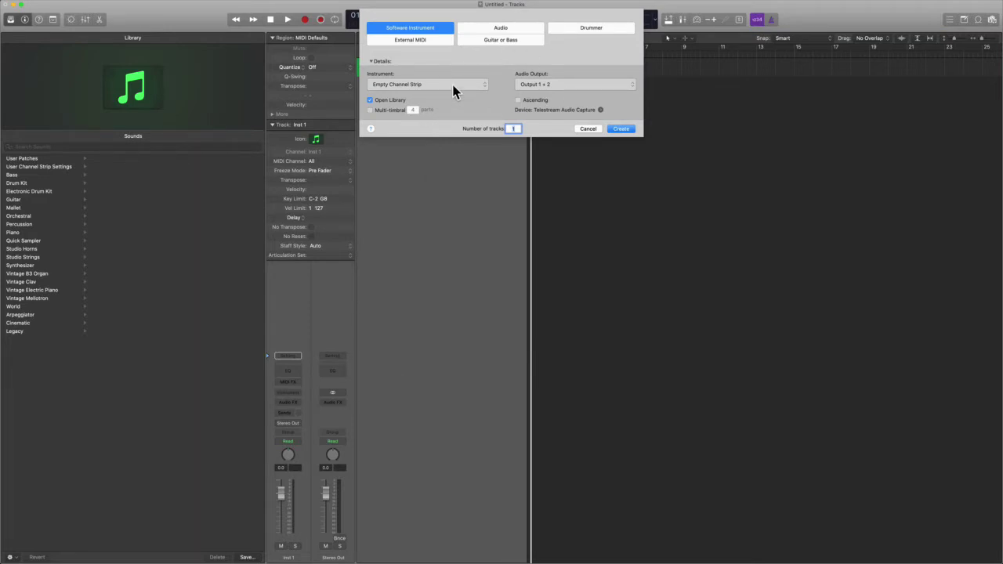
{"action": "left_click", "coordinate": [589, 129]}
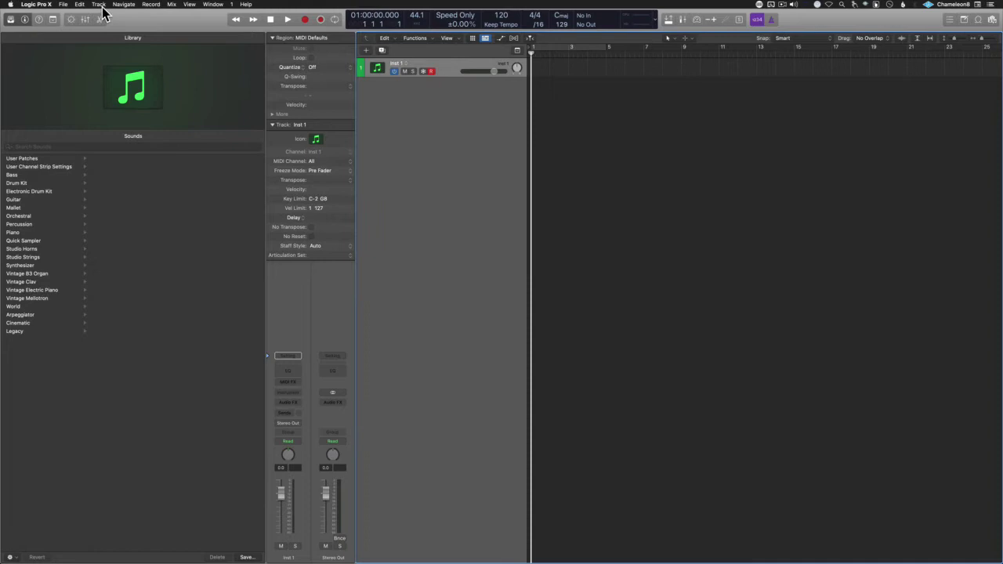
{"action": "left_click", "coordinate": [99, 4]}
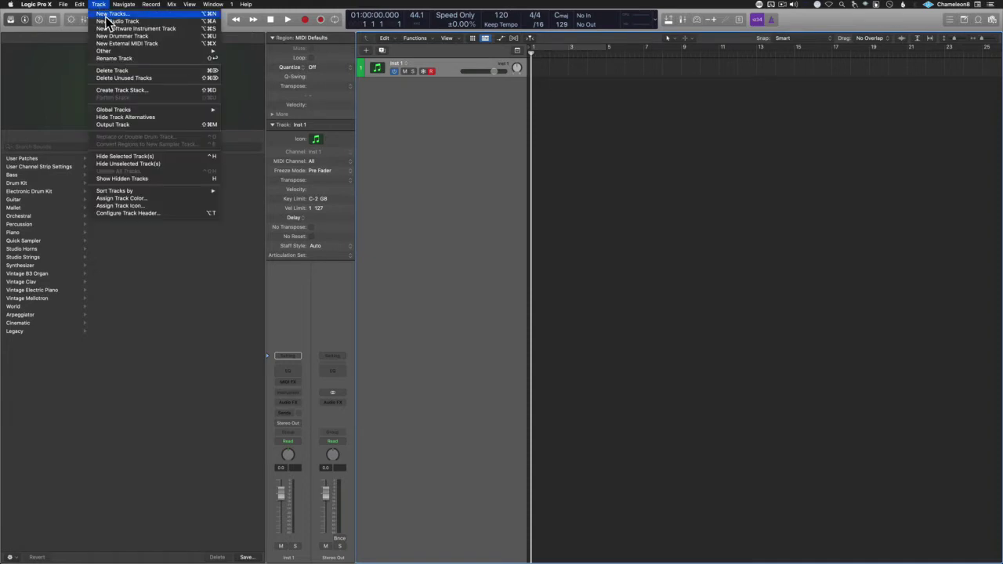
{"action": "mouse_move", "coordinate": [113, 50]}
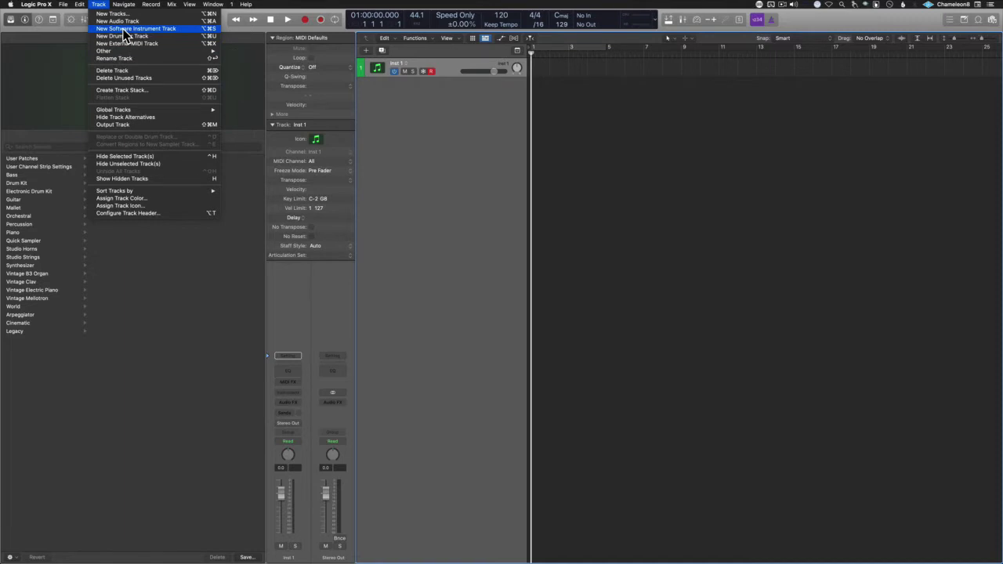
{"action": "left_click", "coordinate": [125, 29]}
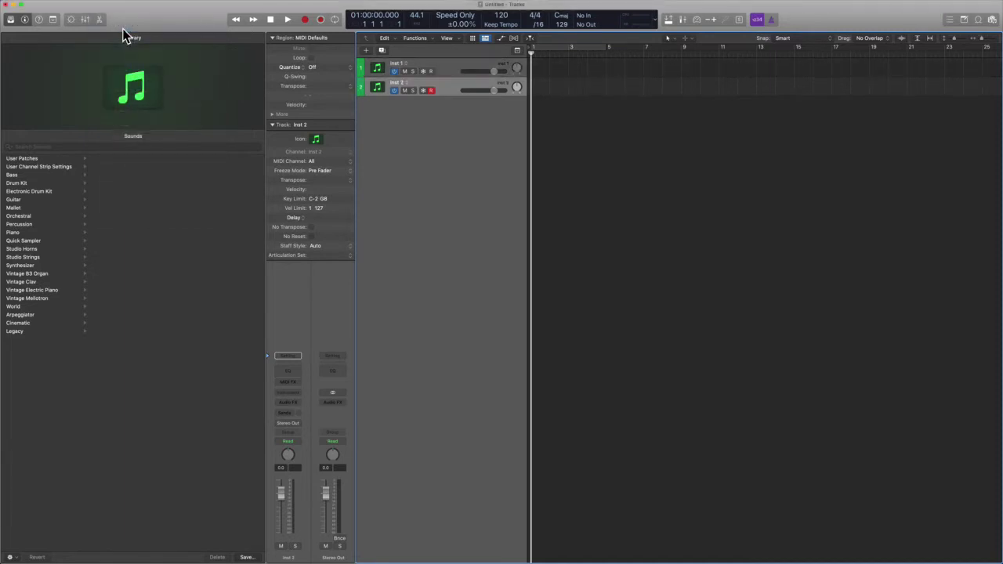
Step: Create Inst 3 as a software instrument track with an empty channel strip
{"action": "key", "text": "alt+super+n"}
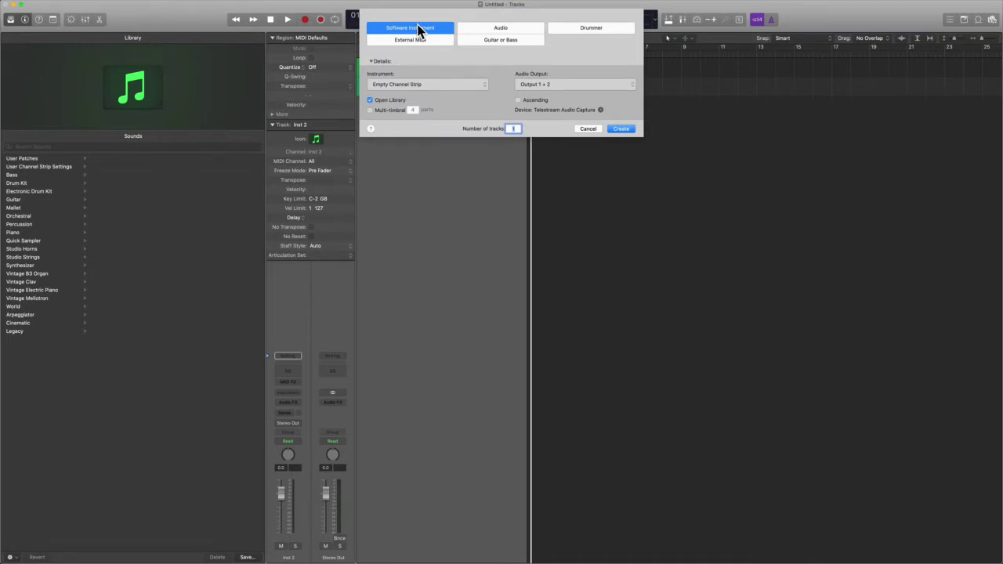
{"action": "left_click", "coordinate": [400, 86]}
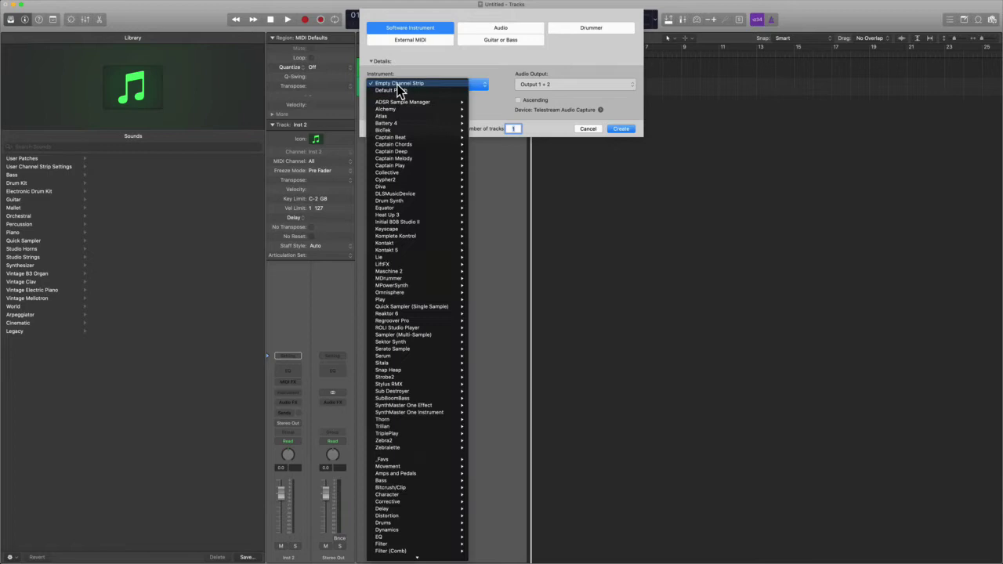
{"action": "left_click", "coordinate": [628, 130]}
{"action": "left_click", "coordinate": [623, 130]}
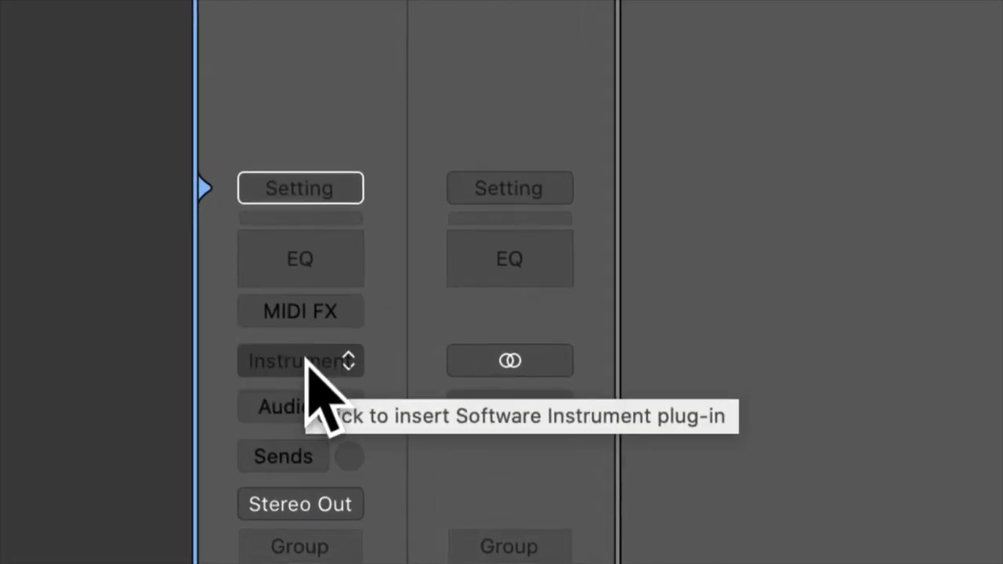
Step: Load Drum Machine Designer into track 3's instrument slot, creating the Empty Kit
{"action": "left_click", "coordinate": [307, 361]}
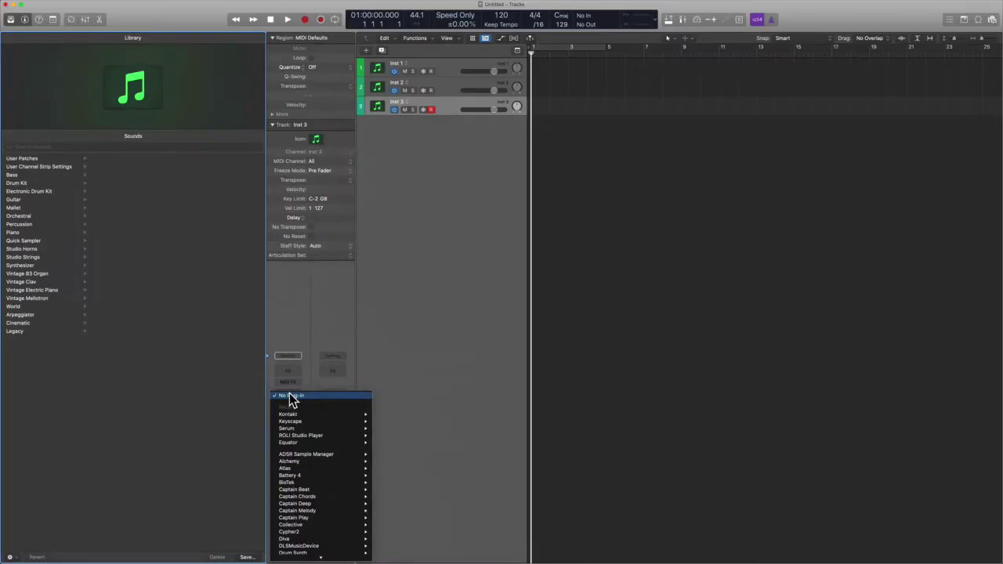
{"action": "scroll", "coordinate": [313, 470], "scroll_direction": "down", "scroll_amount": 5}
{"action": "scroll", "coordinate": [298, 447], "scroll_direction": "down", "scroll_amount": 10}
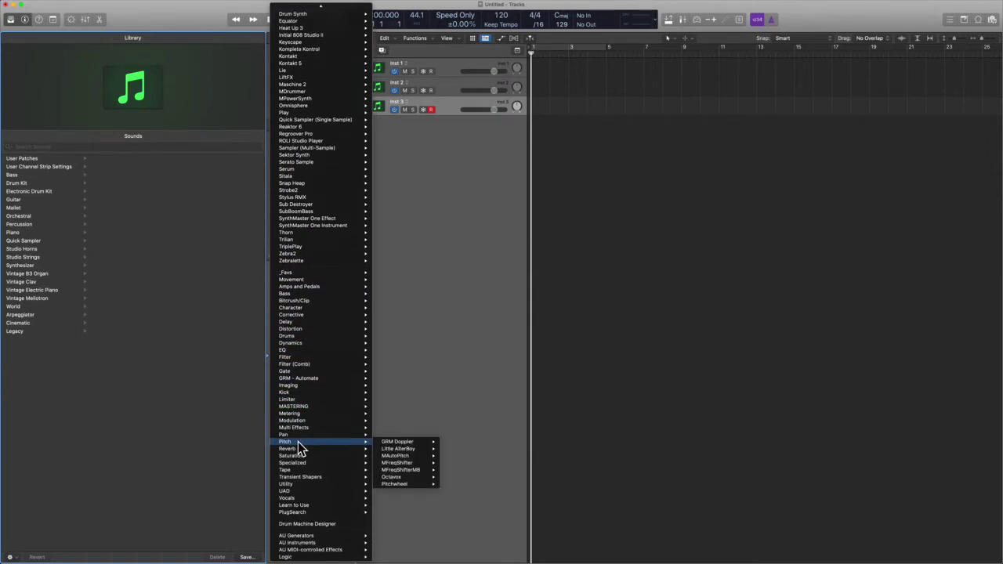
{"action": "scroll", "coordinate": [314, 510], "scroll_direction": "down", "scroll_amount": 3}
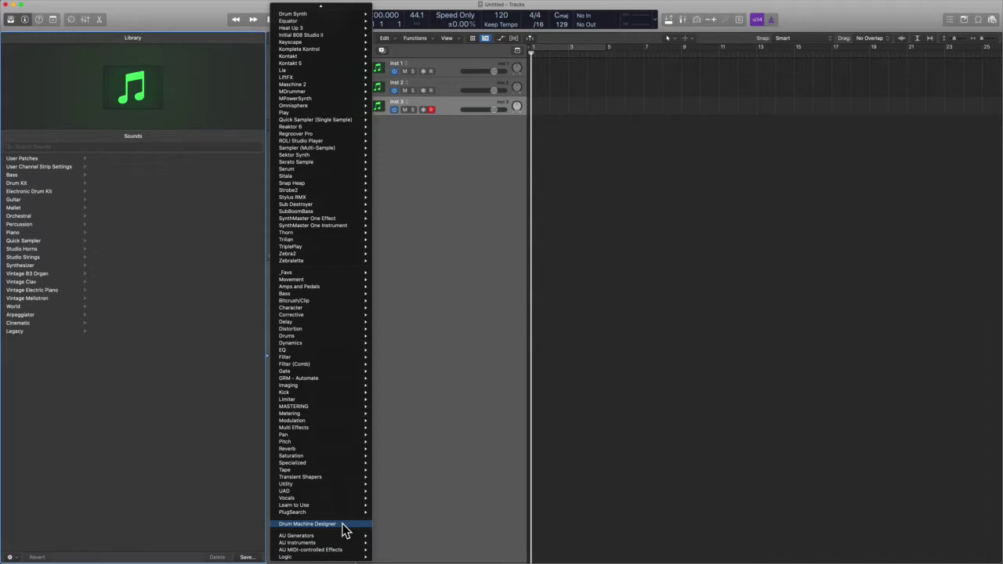
{"action": "left_click", "coordinate": [342, 524]}
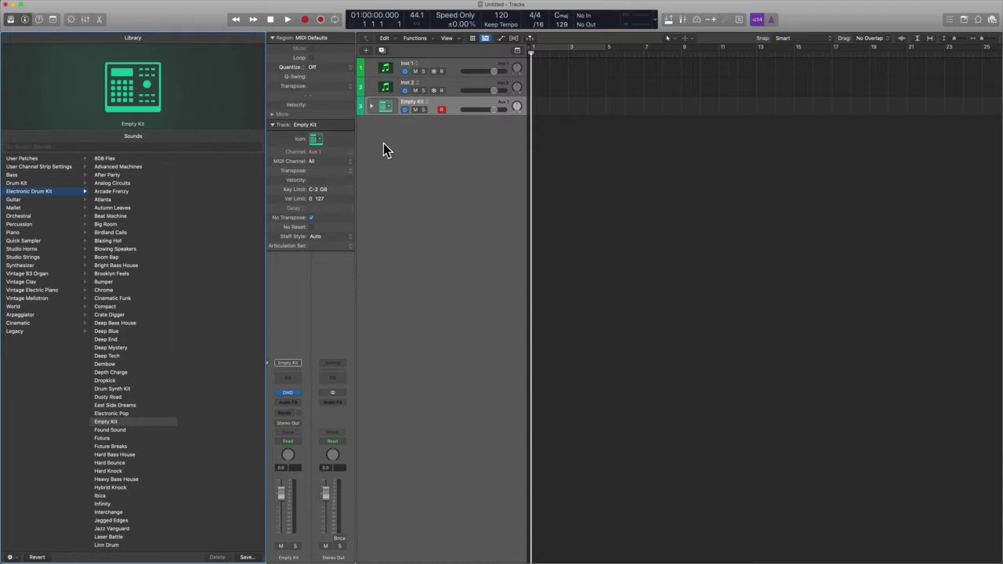
Step: Expand Empty Kit to reveal its Inst 1 pad, browse Inst 1's plug-ins without choosing, reselect Empty Kit
{"action": "left_click", "coordinate": [373, 106]}
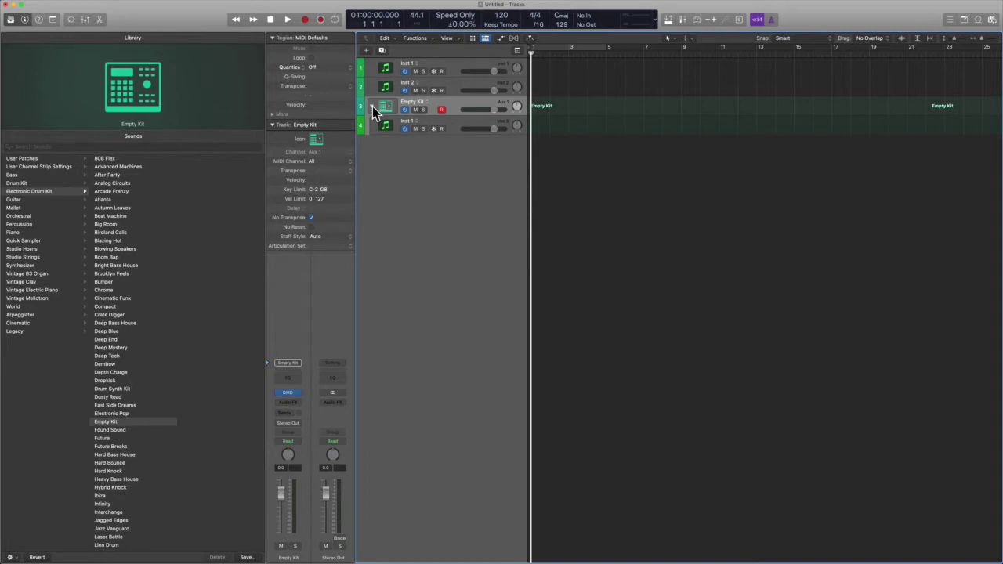
{"action": "left_click", "coordinate": [442, 126]}
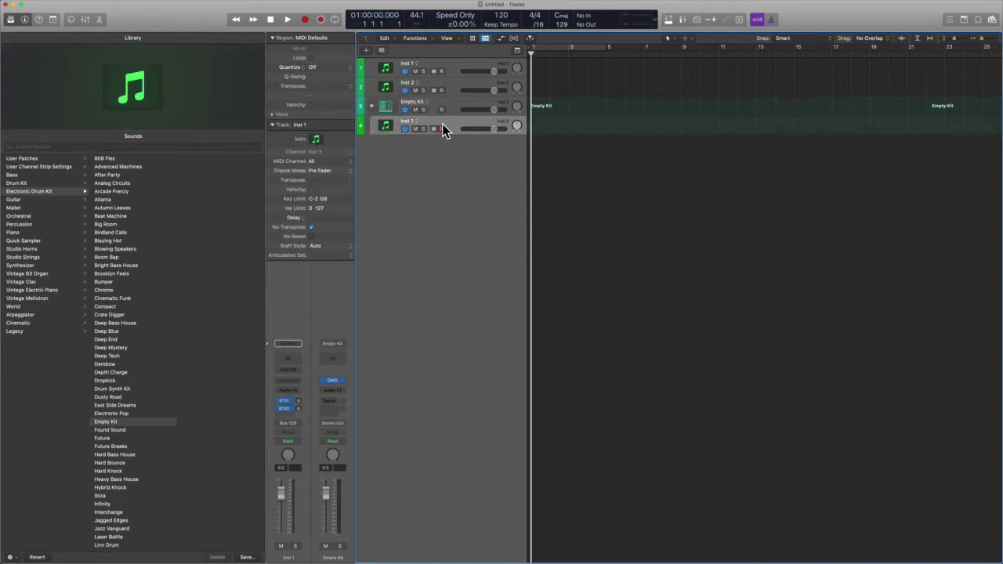
{"action": "left_click", "coordinate": [298, 382]}
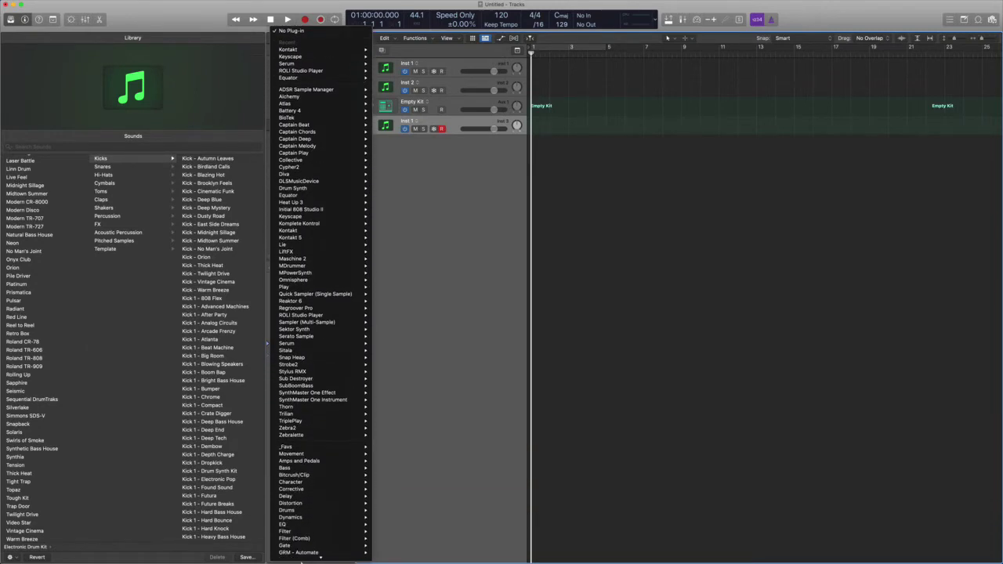
{"action": "mouse_move", "coordinate": [304, 546]}
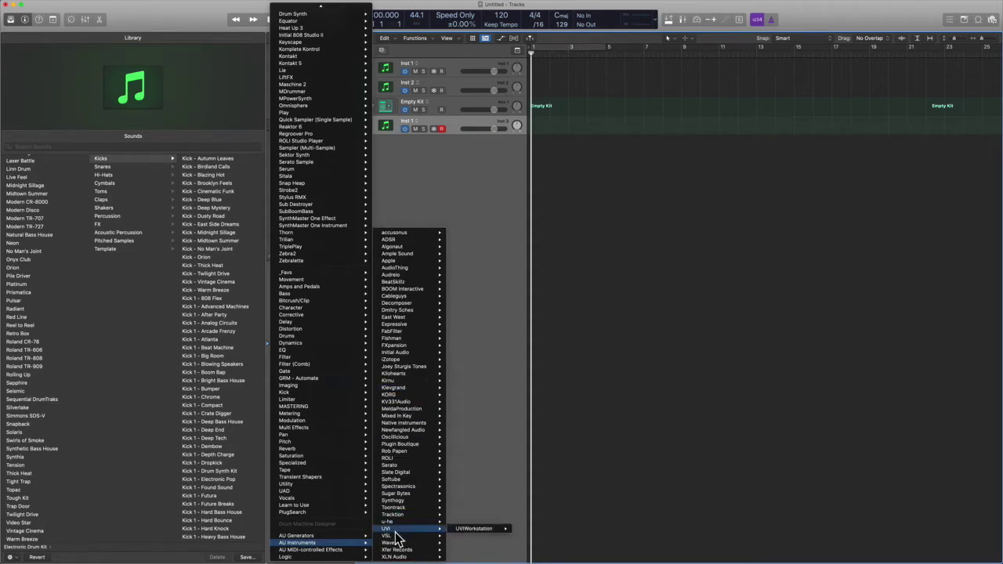
{"action": "mouse_move", "coordinate": [352, 558]}
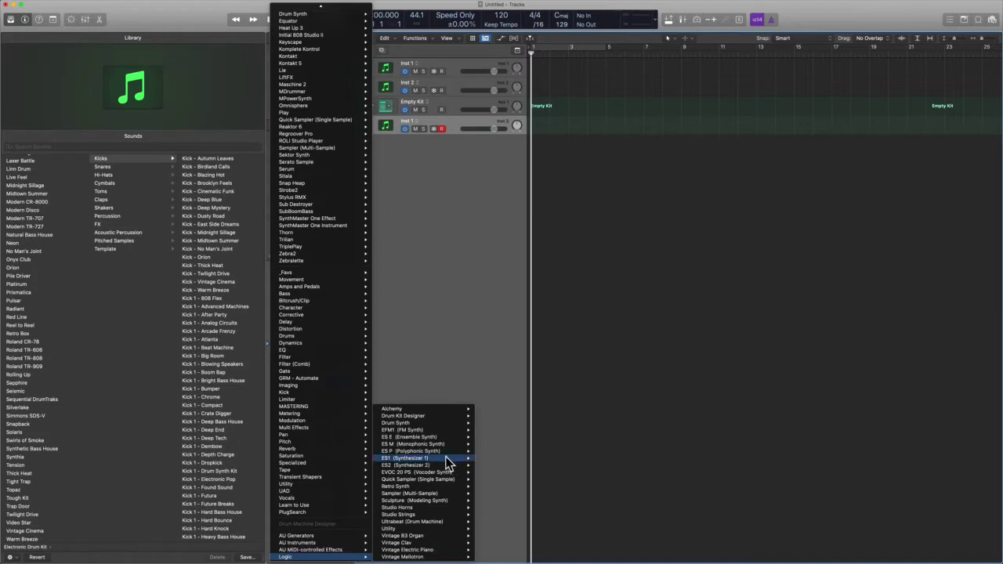
{"action": "mouse_move", "coordinate": [447, 427]}
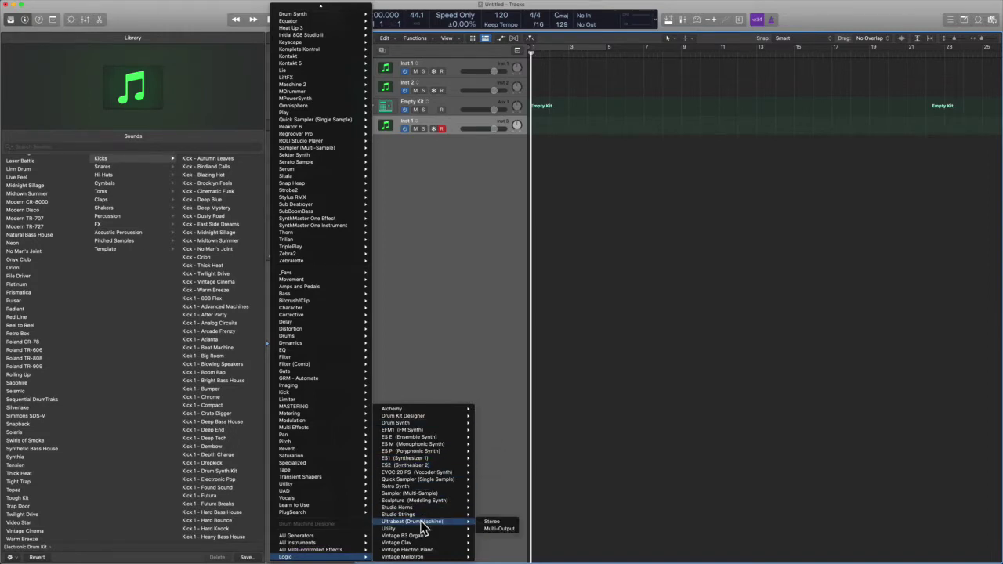
{"action": "left_click", "coordinate": [442, 331]}
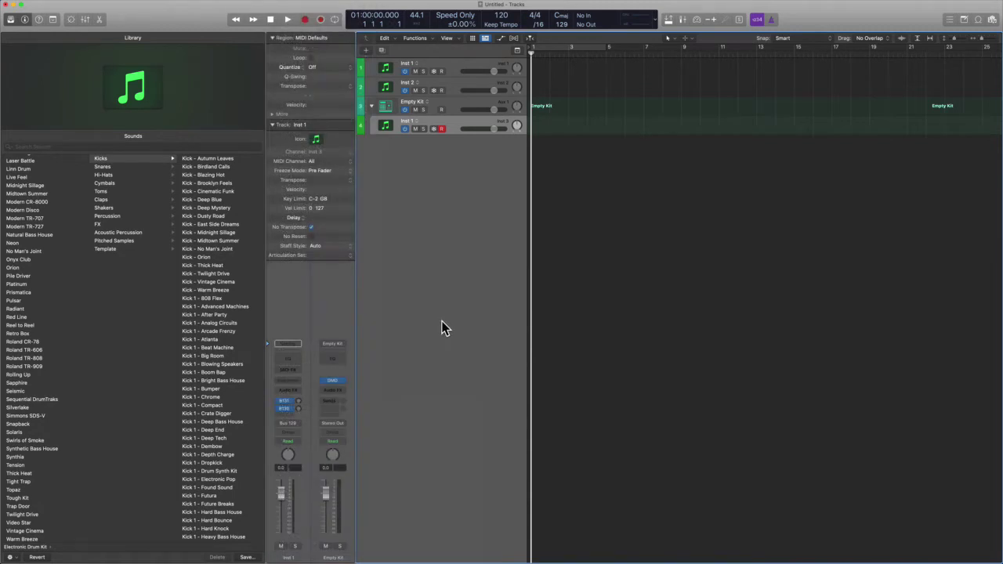
{"action": "left_click", "coordinate": [442, 108]}
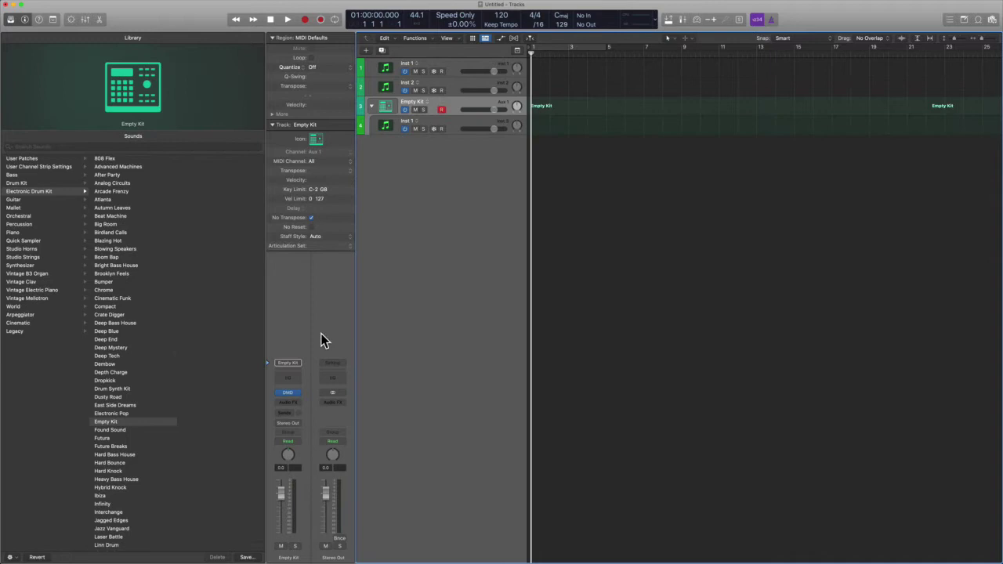
Step: Open Empty Kit's Drum Machine Designer grid, move it lower-left, and select Inst 1 on pad C1
{"action": "left_click", "coordinate": [288, 391]}
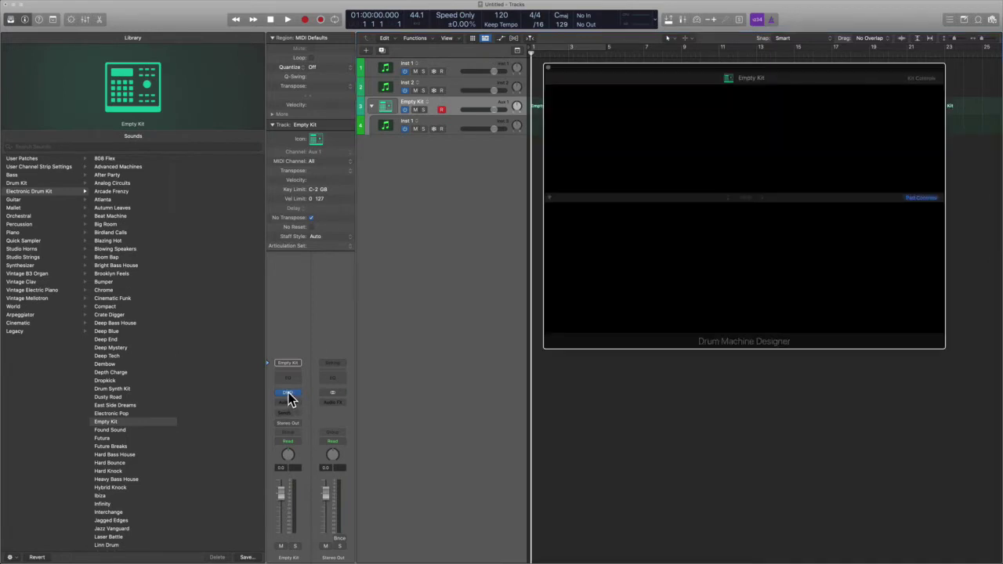
{"action": "left_click_drag", "start_coordinate": [781, 73], "coordinate": [650, 199]}
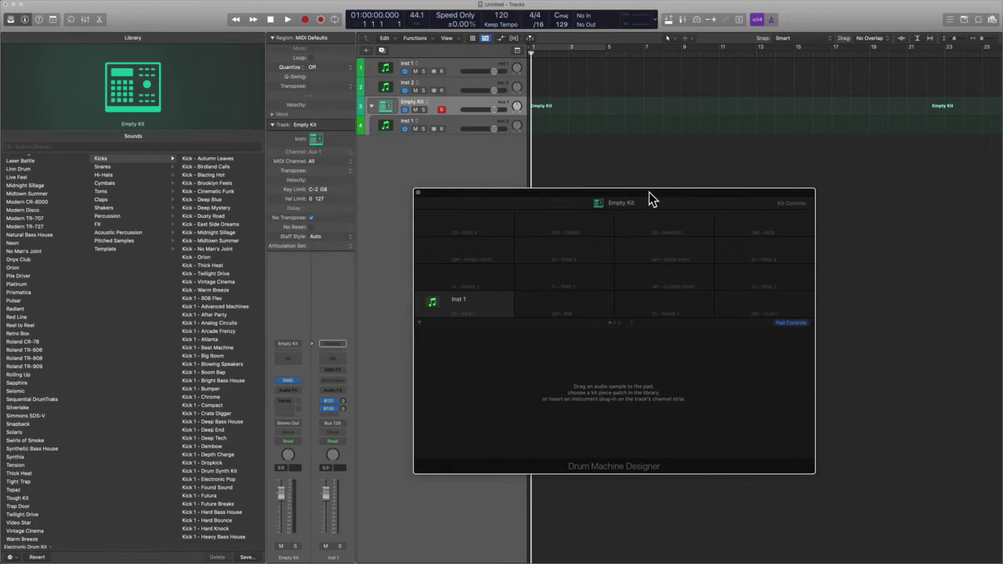
{"action": "left_click", "coordinate": [651, 200]}
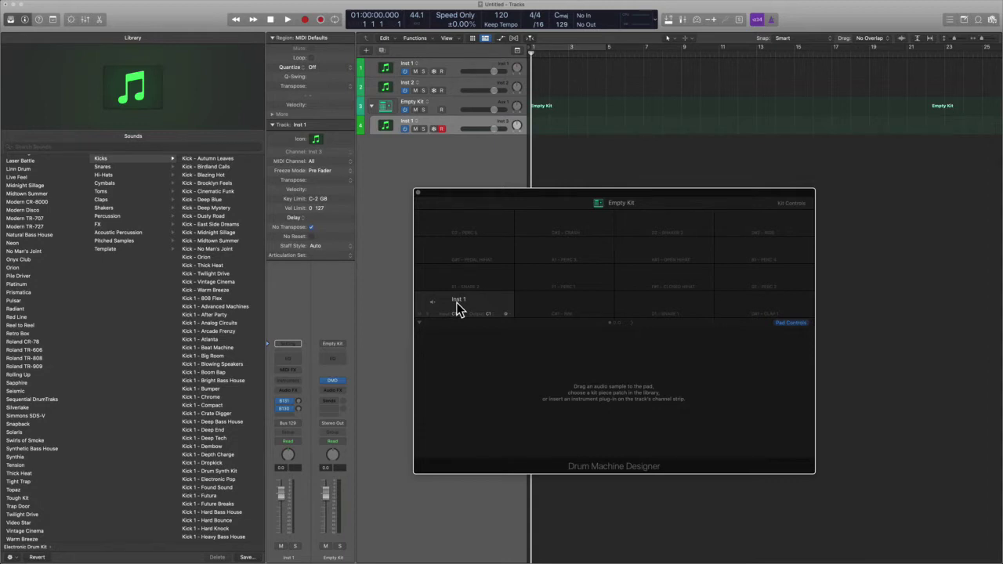
Step: Load Battery 4 in Stereo onto the kit's Inst 1 pad track
{"action": "left_click", "coordinate": [296, 380]}
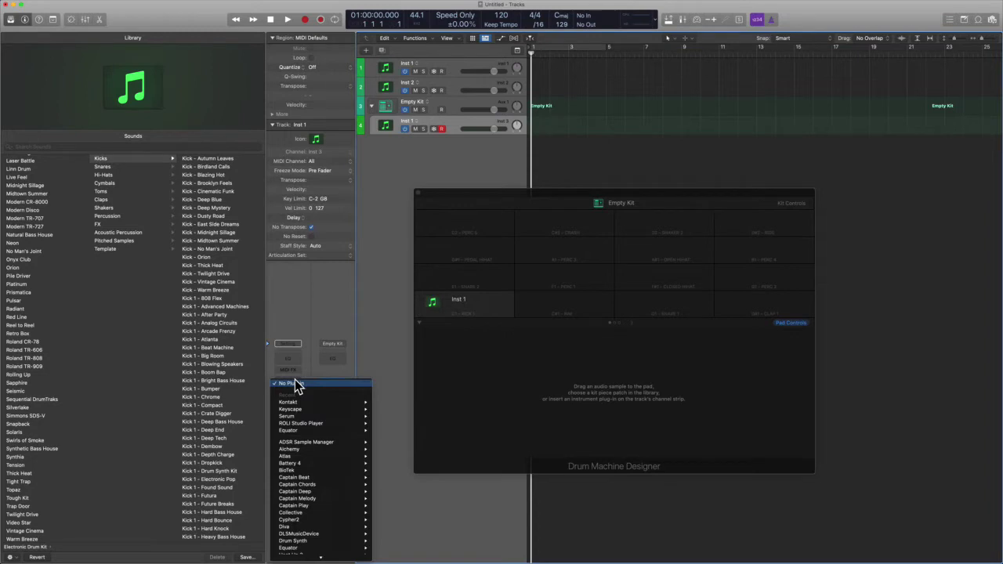
{"action": "mouse_move", "coordinate": [296, 416]}
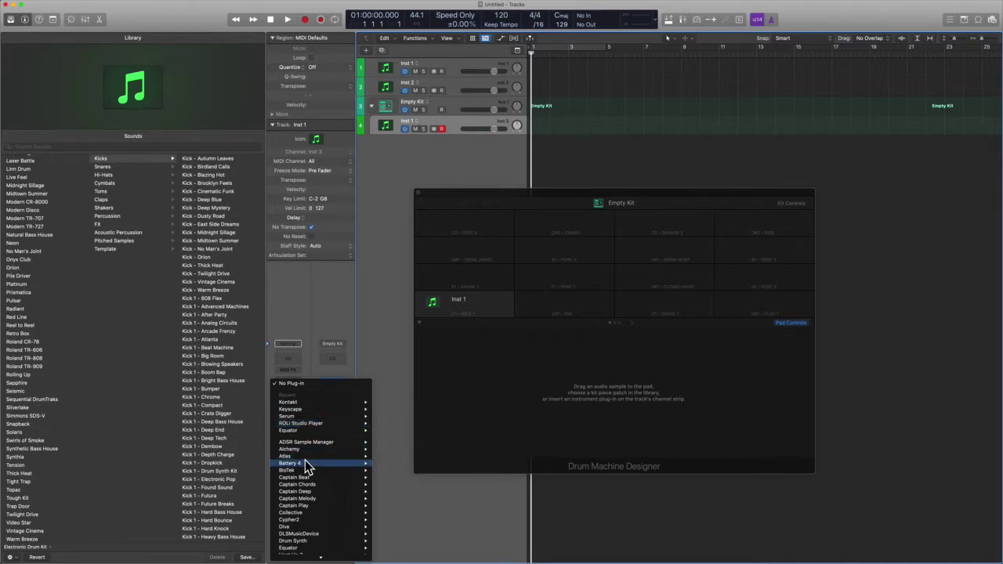
{"action": "mouse_move", "coordinate": [335, 464]}
{"action": "left_click", "coordinate": [398, 469]}
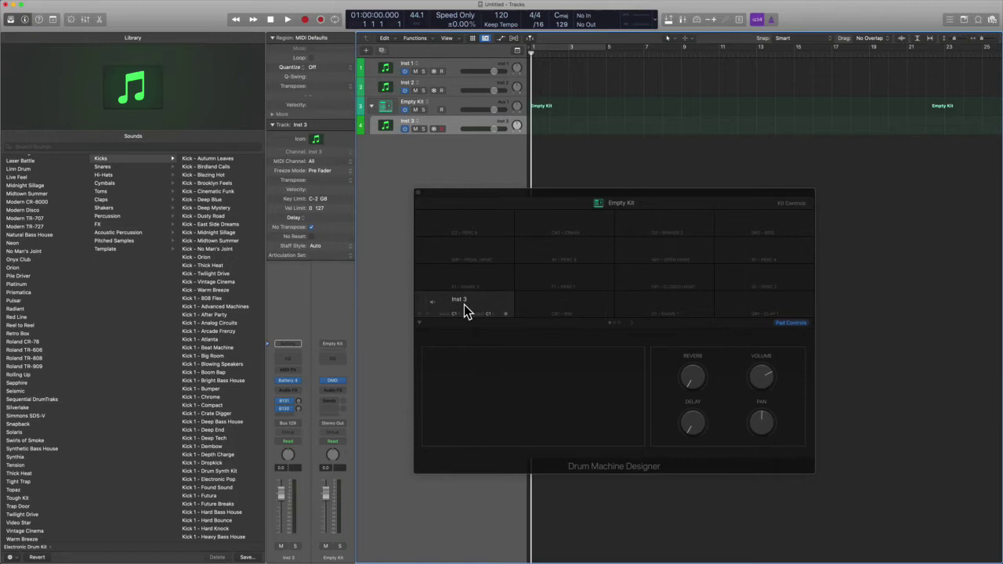
Step: Load the Ljunga Kit into Battery 4 and arrange the Battery and Drum Machine Designer windows
{"action": "left_click", "coordinate": [288, 381]}
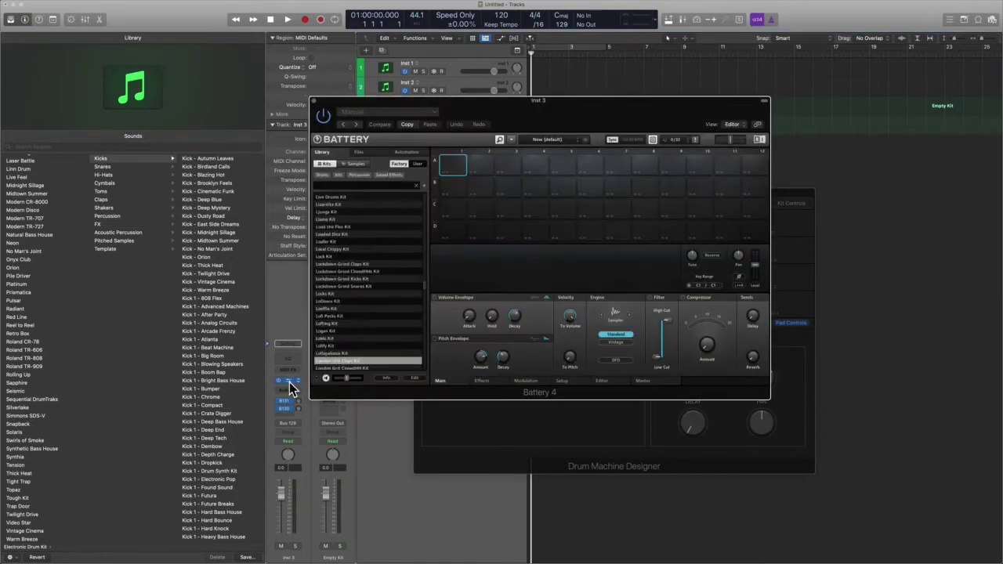
{"action": "double_click", "coordinate": [362, 212]}
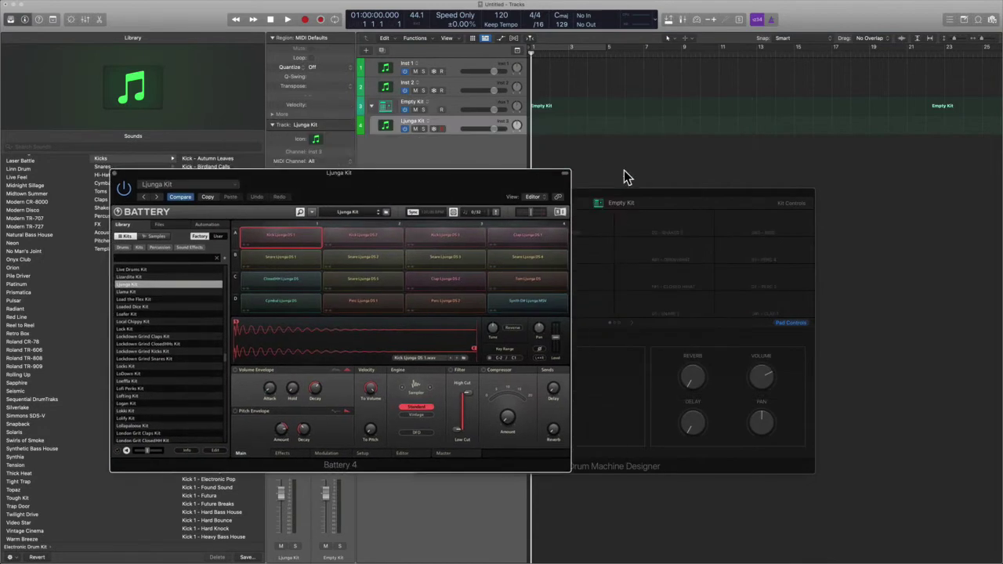
{"action": "left_click_drag", "start_coordinate": [633, 200], "coordinate": [750, 126]}
{"action": "left_click_drag", "start_coordinate": [426, 186], "coordinate": [406, 166]}
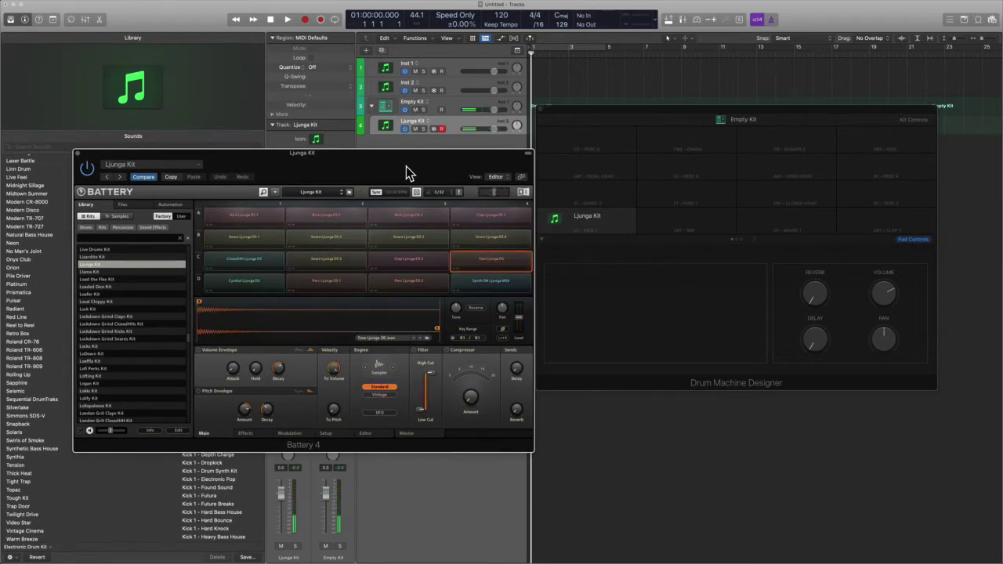
{"action": "left_click_drag", "start_coordinate": [406, 166], "coordinate": [365, 124]}
{"action": "left_click_drag", "start_coordinate": [641, 108], "coordinate": [628, 91]}
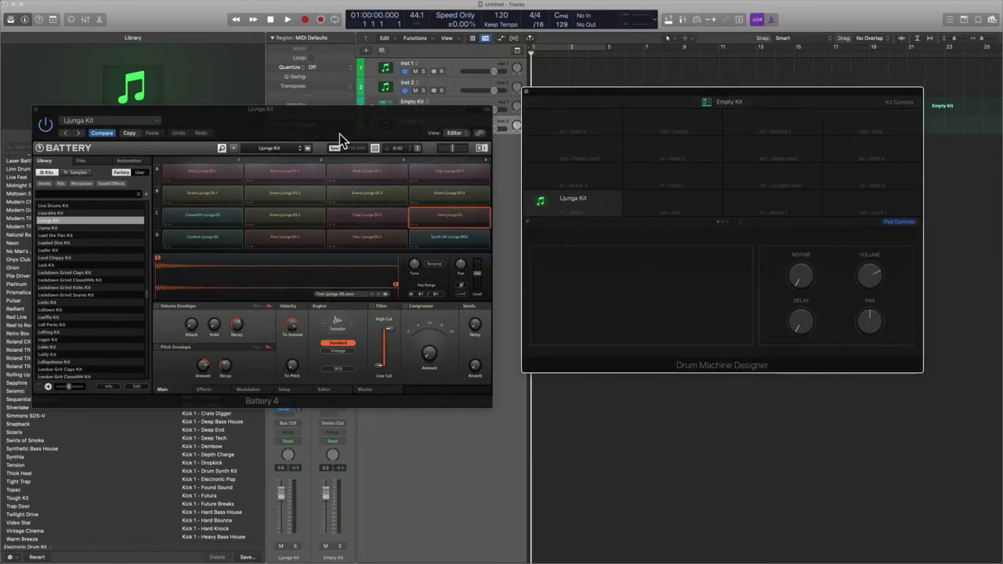
{"action": "left_click_drag", "start_coordinate": [340, 134], "coordinate": [347, 142]}
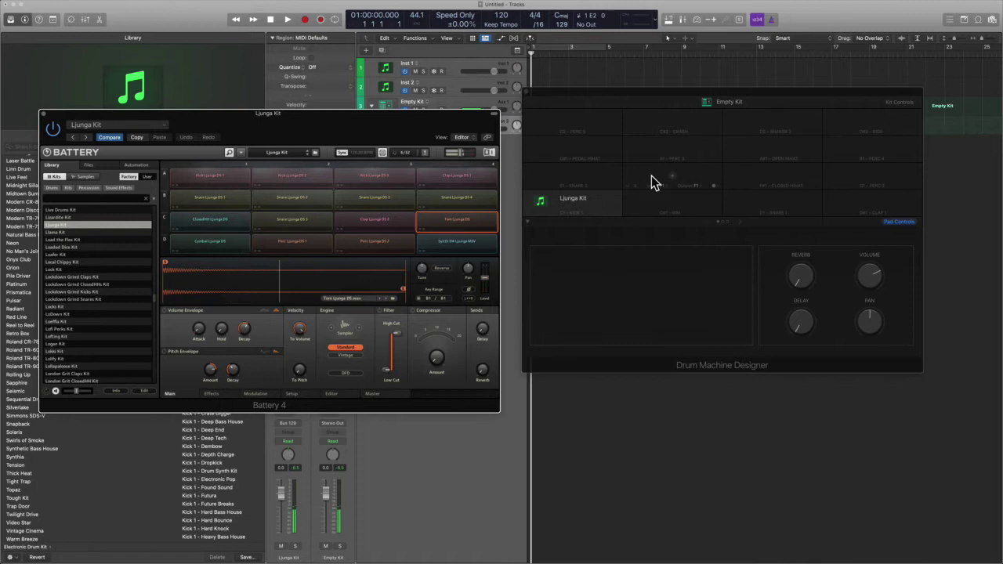
Step: Close Battery and add a Rim - Advanced Machines pad to the kit
{"action": "left_click", "coordinate": [44, 114]}
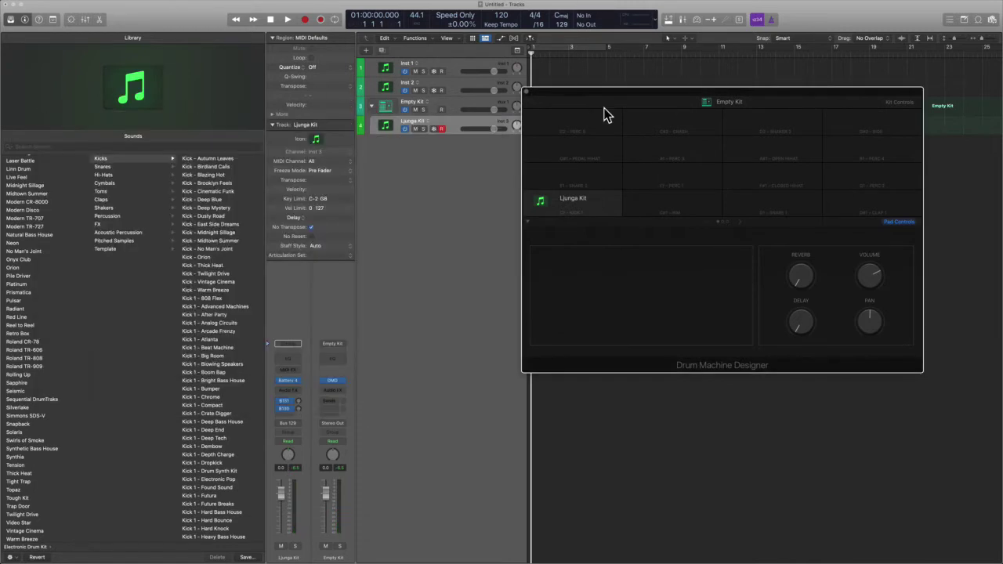
{"action": "left_click_drag", "start_coordinate": [596, 97], "coordinate": [702, 105]}
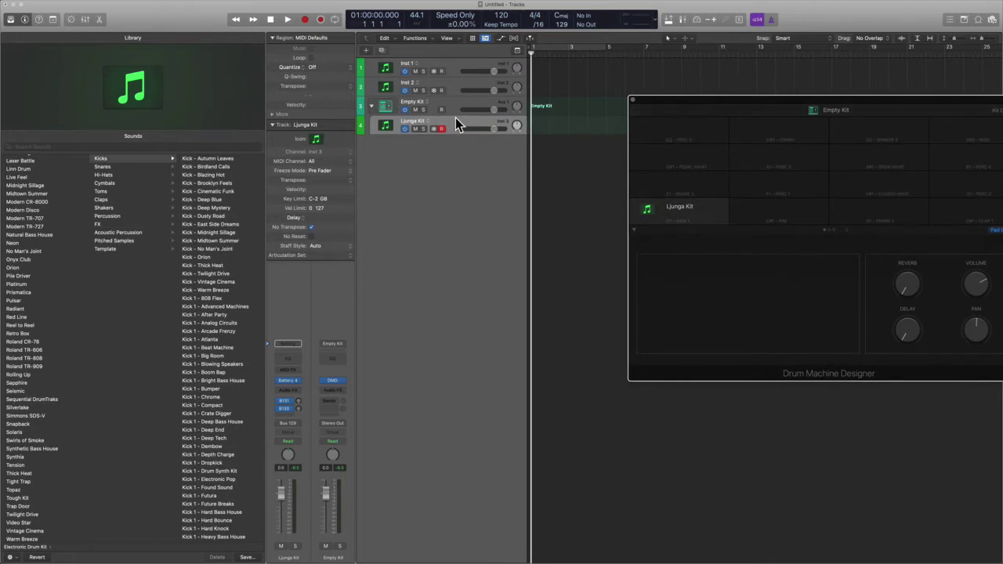
{"action": "left_click_drag", "start_coordinate": [761, 105], "coordinate": [627, 137]}
{"action": "left_click", "coordinate": [644, 249]}
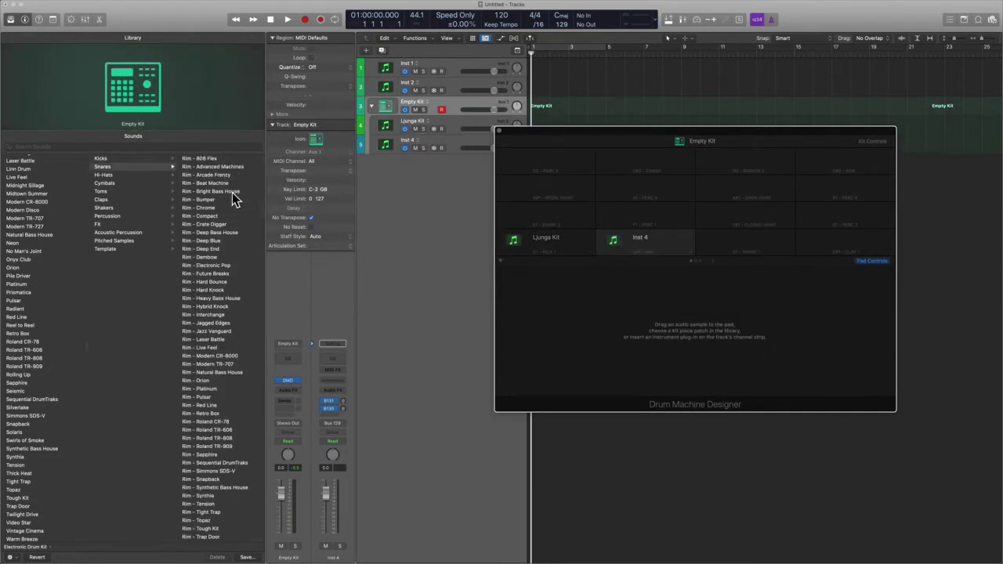
{"action": "left_click", "coordinate": [216, 168]}
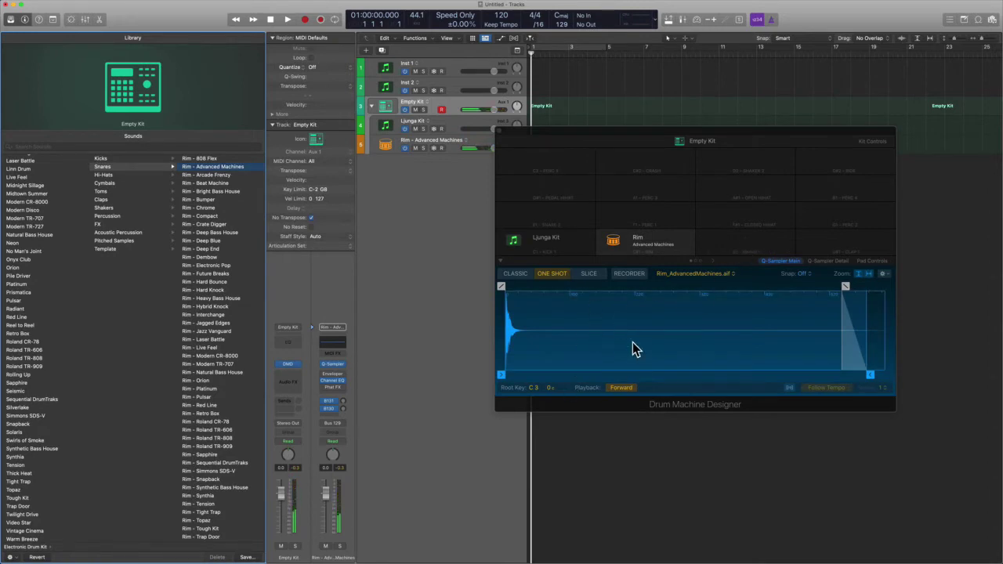
Step: Add a Hi-Hat - Cinematic Funk pad, then select the Ljunga Kit track
{"action": "left_click", "coordinate": [746, 249]}
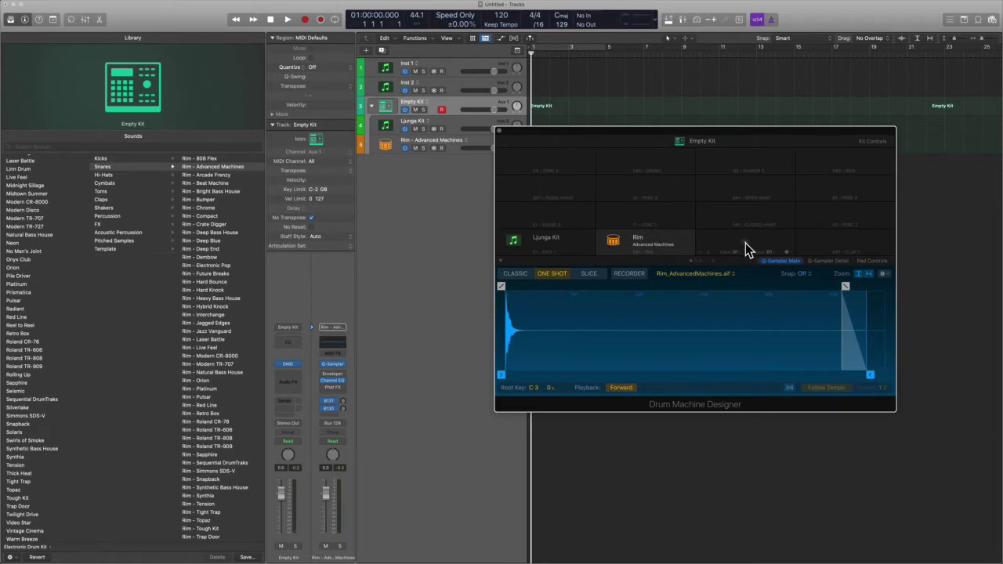
{"action": "left_click", "coordinate": [746, 243]}
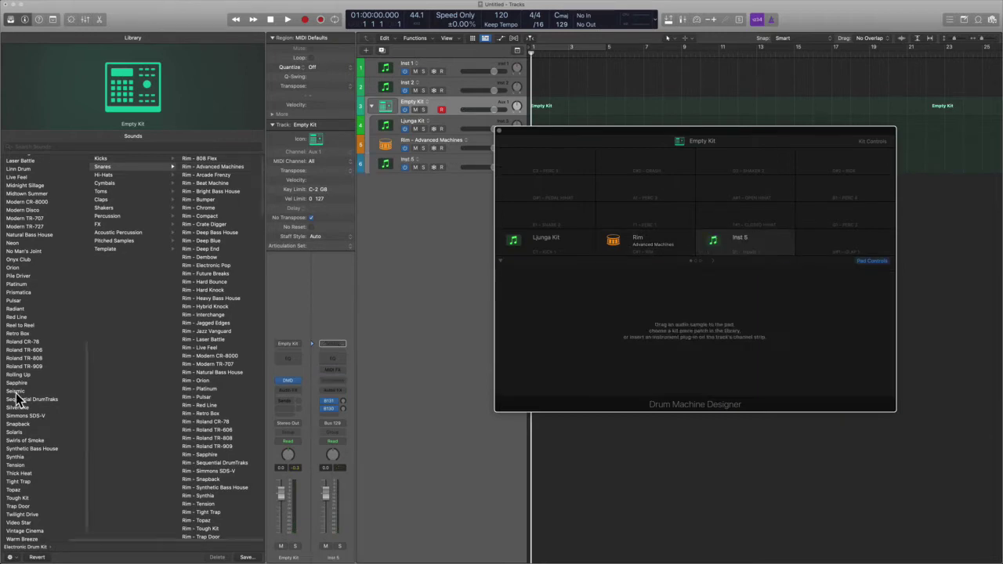
{"action": "left_click", "coordinate": [128, 175]}
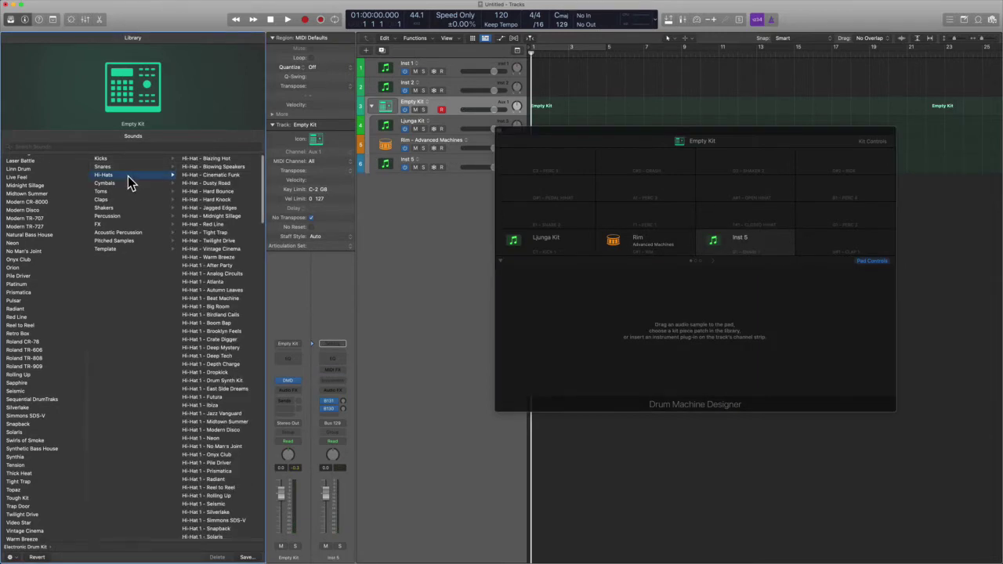
{"action": "left_click", "coordinate": [206, 176]}
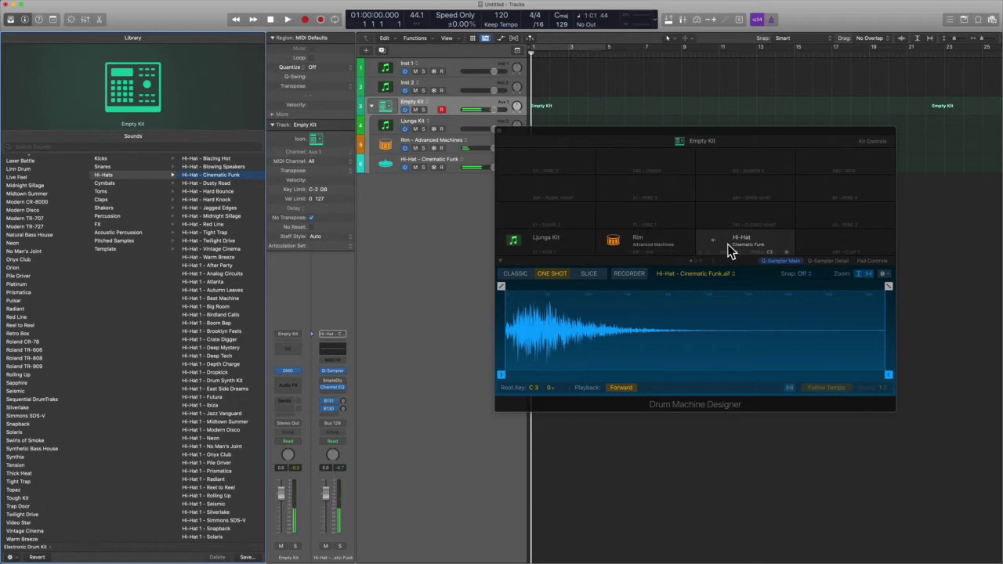
{"action": "left_click_drag", "start_coordinate": [627, 140], "coordinate": [648, 138]}
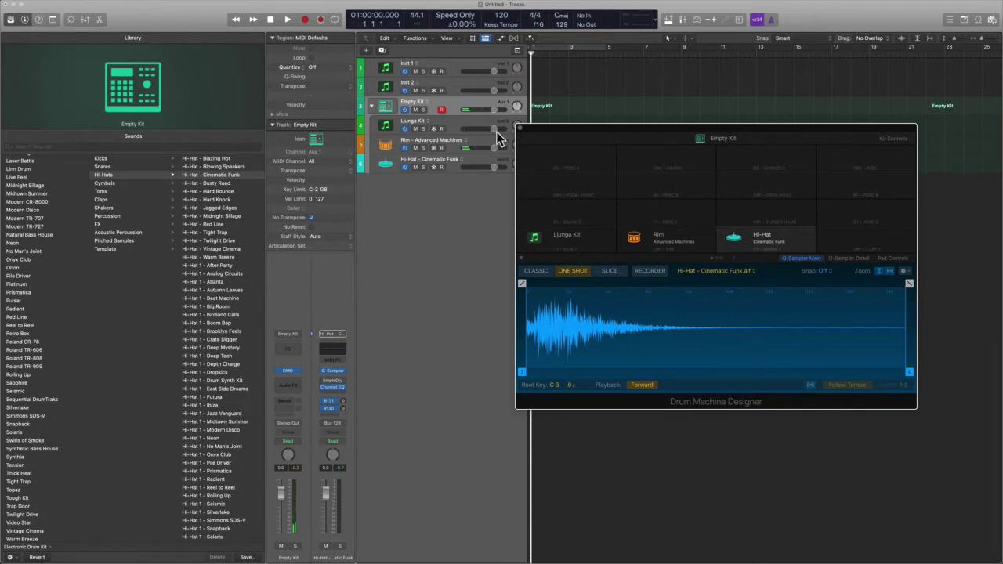
{"action": "left_click", "coordinate": [451, 126]}
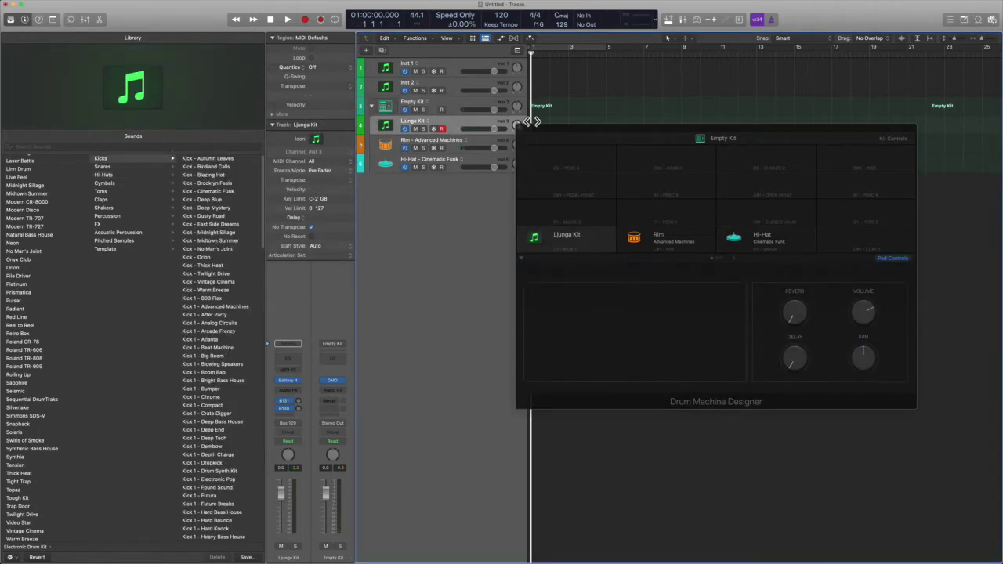
{"action": "left_click_drag", "start_coordinate": [545, 132], "coordinate": [645, 136]}
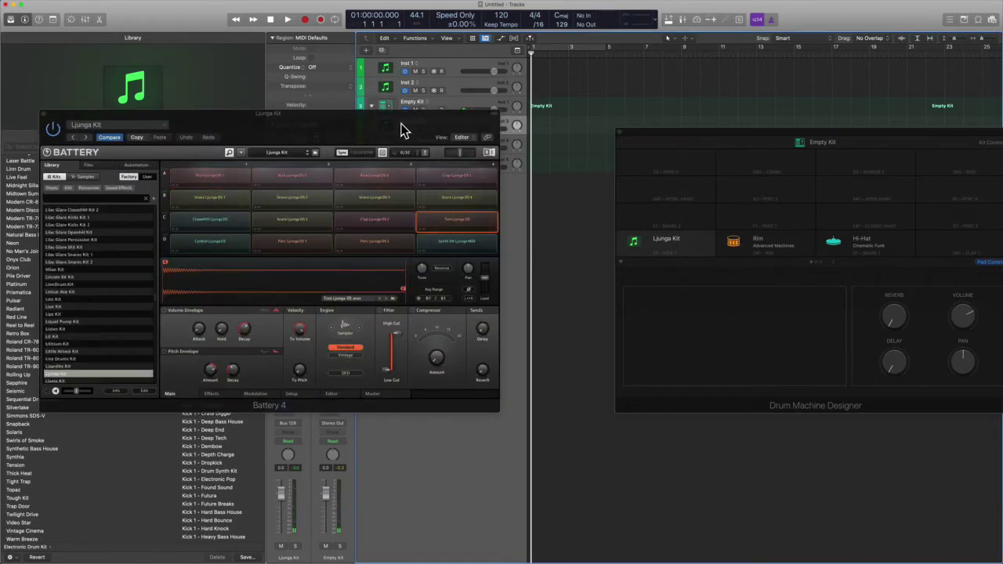
Step: Move the reopened Battery window lower, then select the Ljunga Kit and Empty Kit tracks
{"action": "left_click_drag", "start_coordinate": [402, 128], "coordinate": [403, 224]}
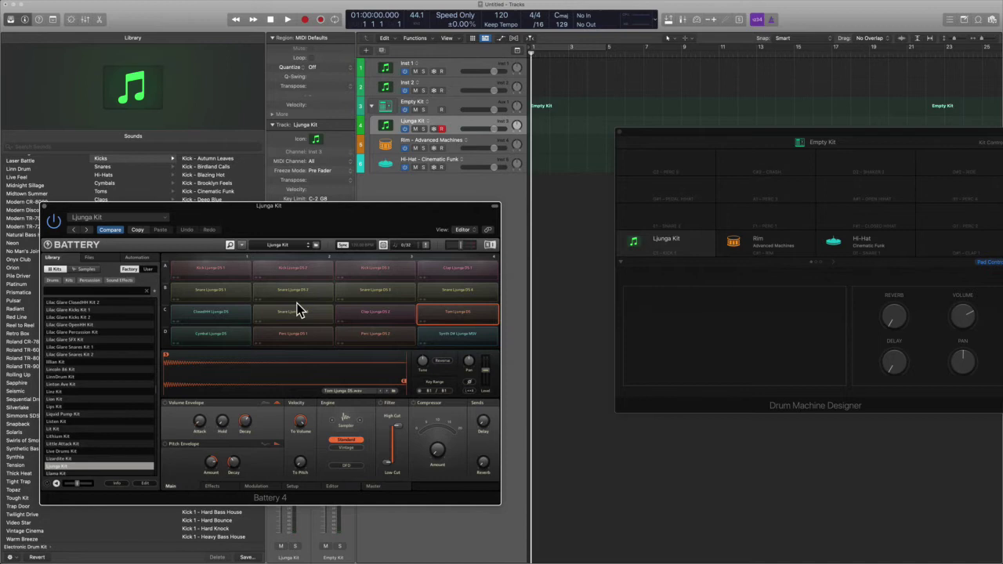
{"action": "left_click", "coordinate": [460, 126]}
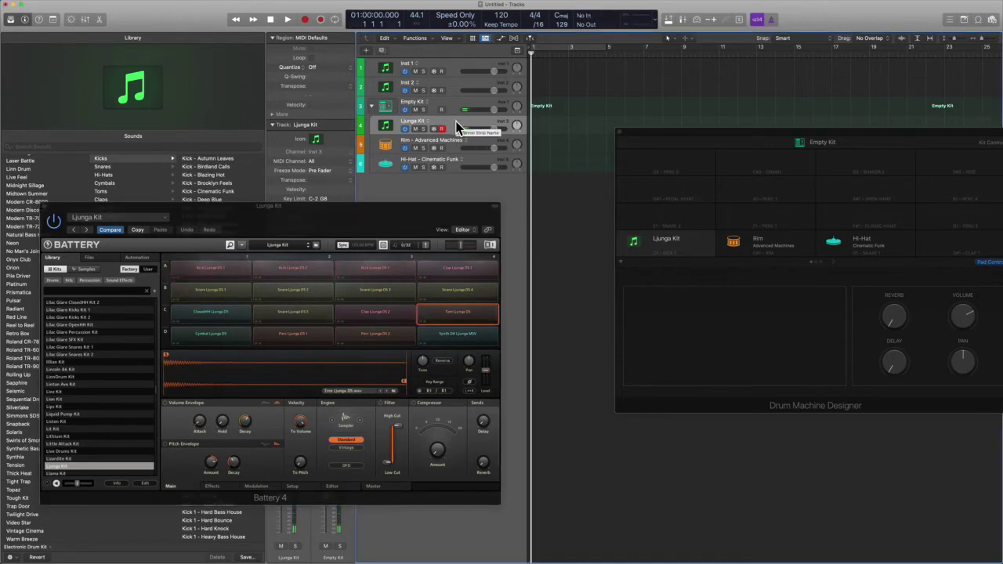
{"action": "left_click", "coordinate": [455, 108]}
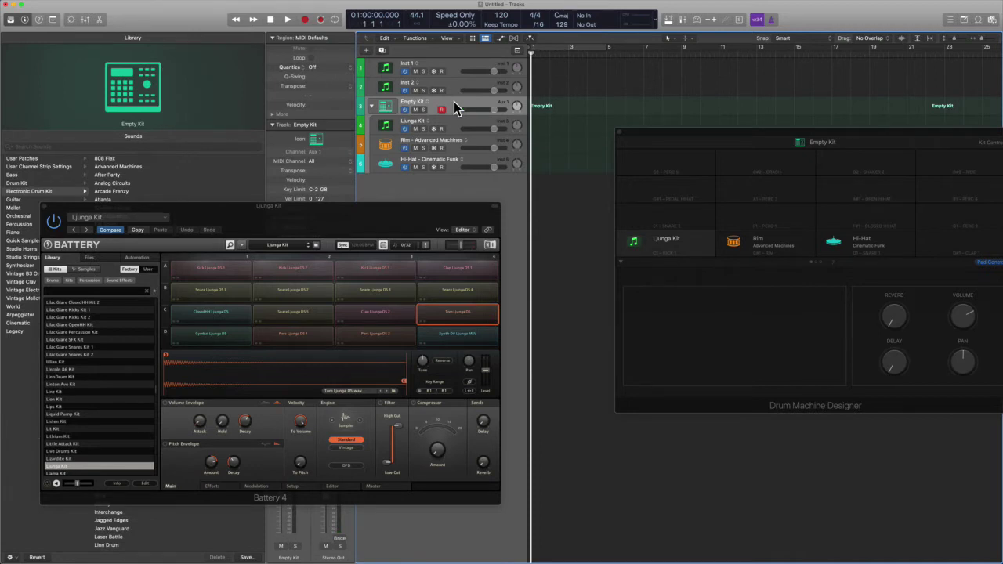
{"action": "mouse_move", "coordinate": [658, 258]}
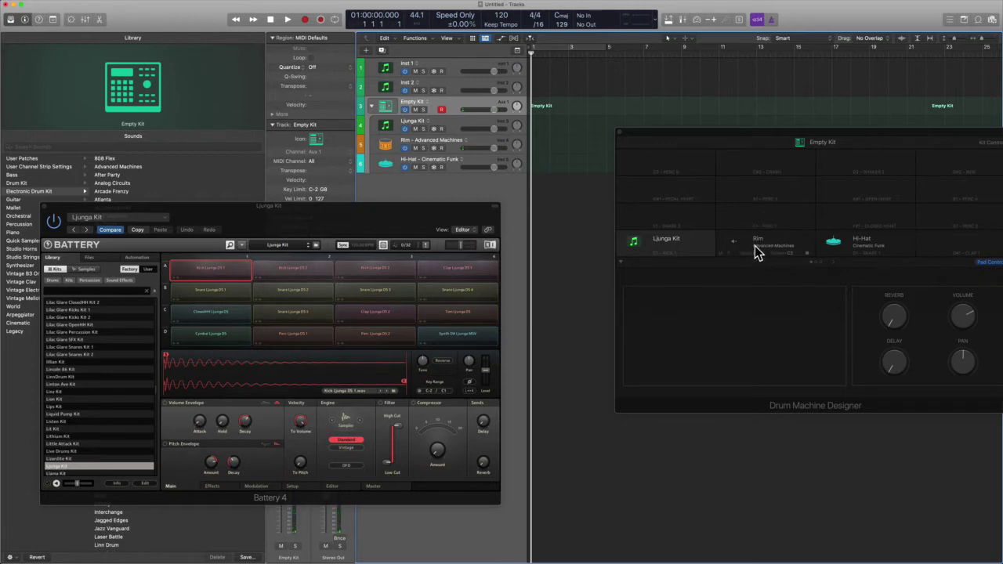
Step: Select Ljunga Kit, Rim - Advanced Machines, then Hi-Hat - Cinematic Funk to view its Quick Sampler
{"action": "left_click", "coordinate": [449, 124]}
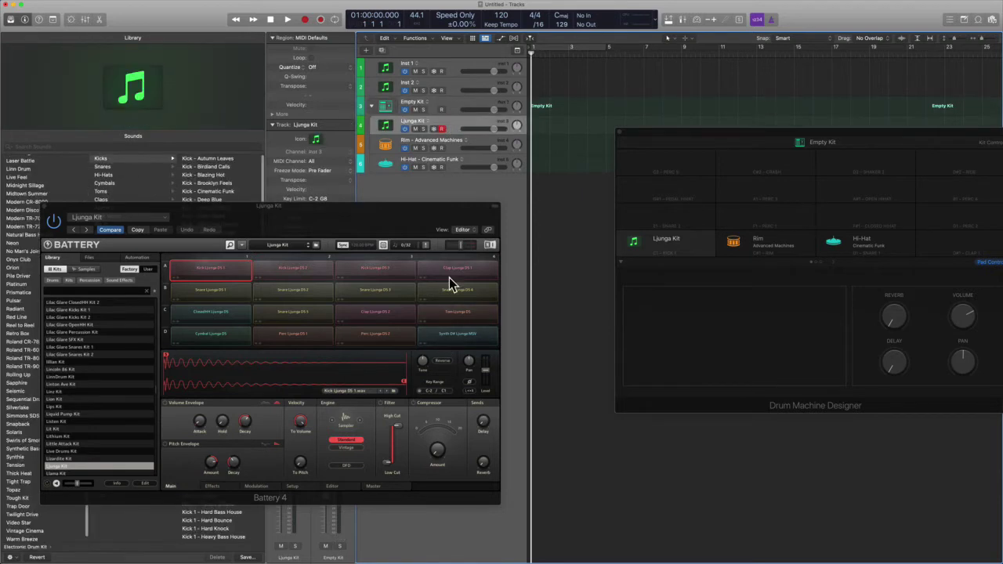
{"action": "left_click", "coordinate": [443, 146]}
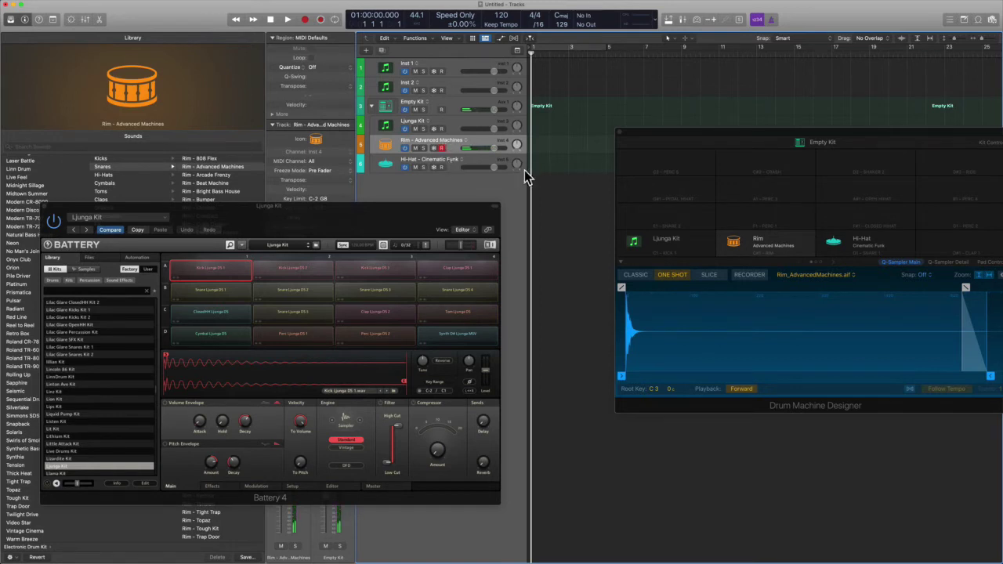
{"action": "left_click", "coordinate": [457, 166]}
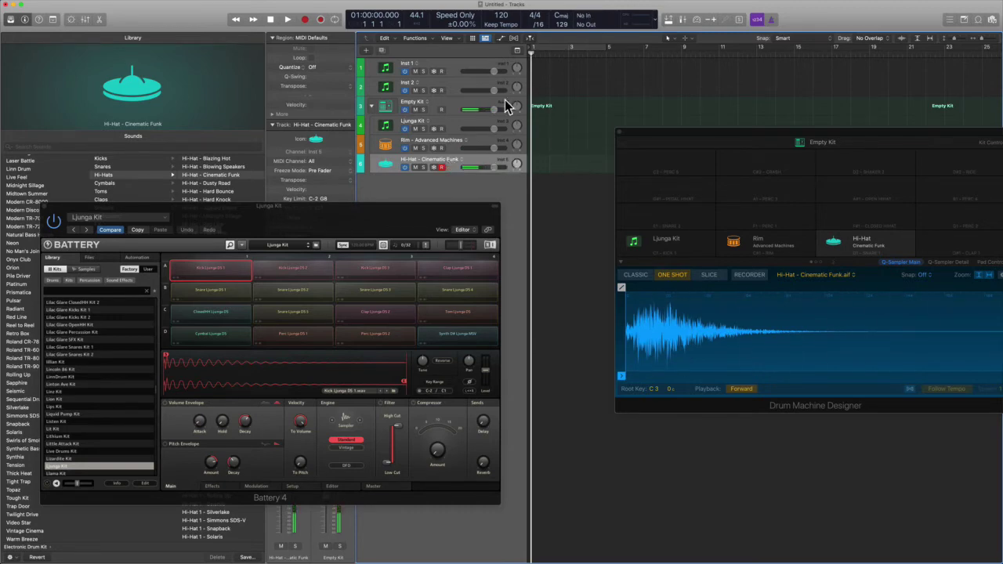
Step: Enable Note Repeat from the toolbar, set its rate to 1/8 Note, and select Empty Kit
{"action": "key", "text": "ctrl+alt+super+t"}
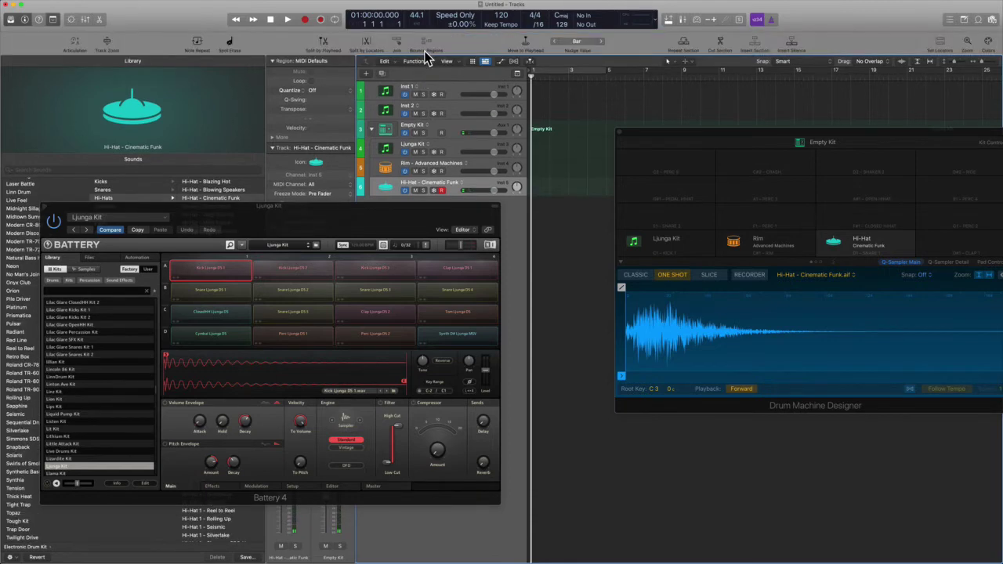
{"action": "left_click", "coordinate": [200, 42]}
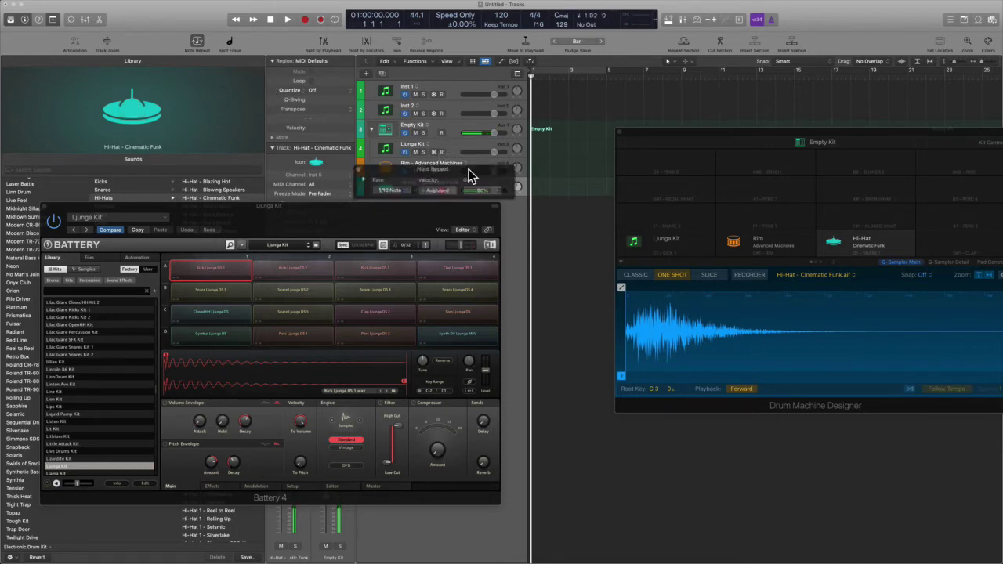
{"action": "left_click_drag", "start_coordinate": [470, 168], "coordinate": [512, 91]}
{"action": "left_click", "coordinate": [450, 115]}
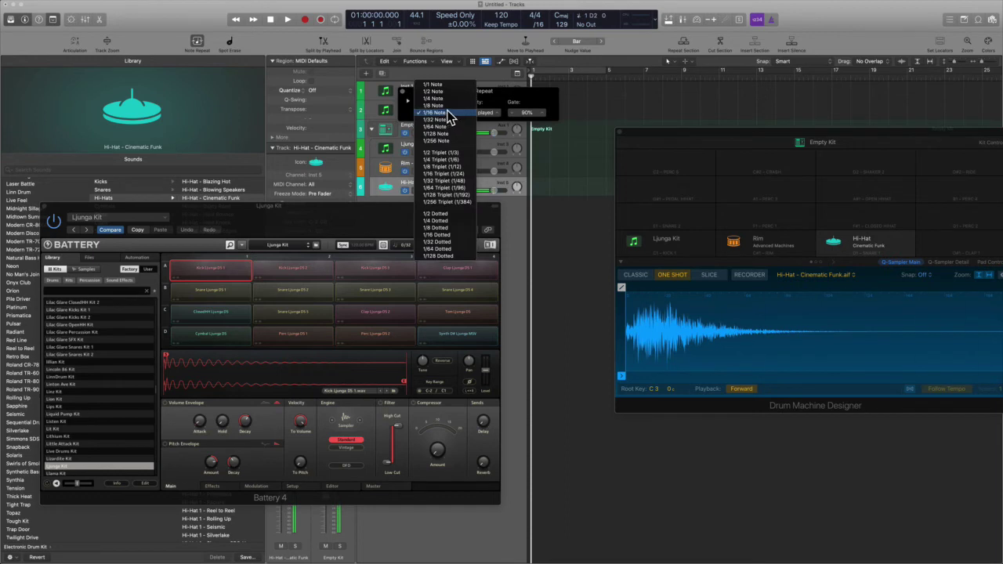
{"action": "left_click", "coordinate": [447, 109]}
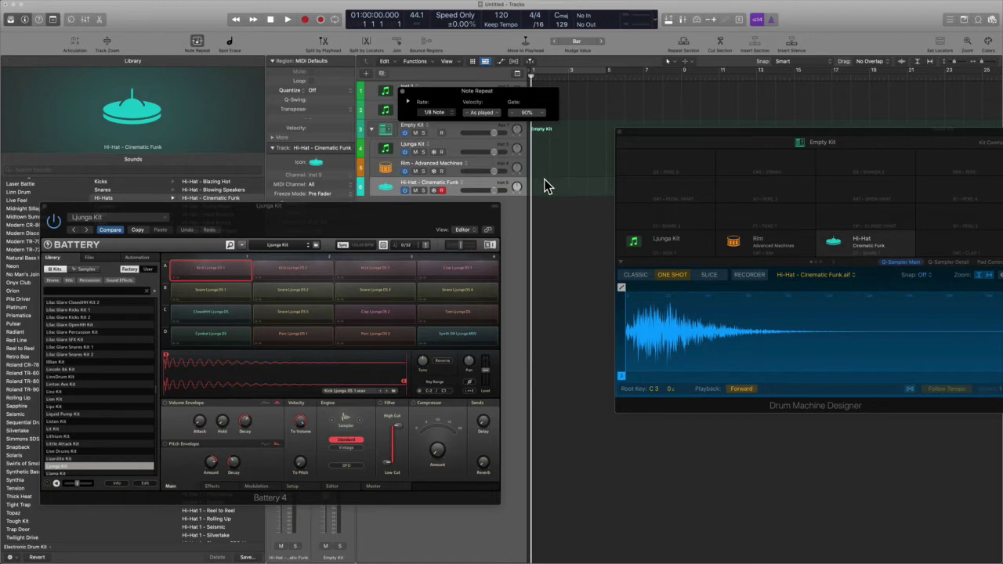
{"action": "left_click", "coordinate": [457, 134]}
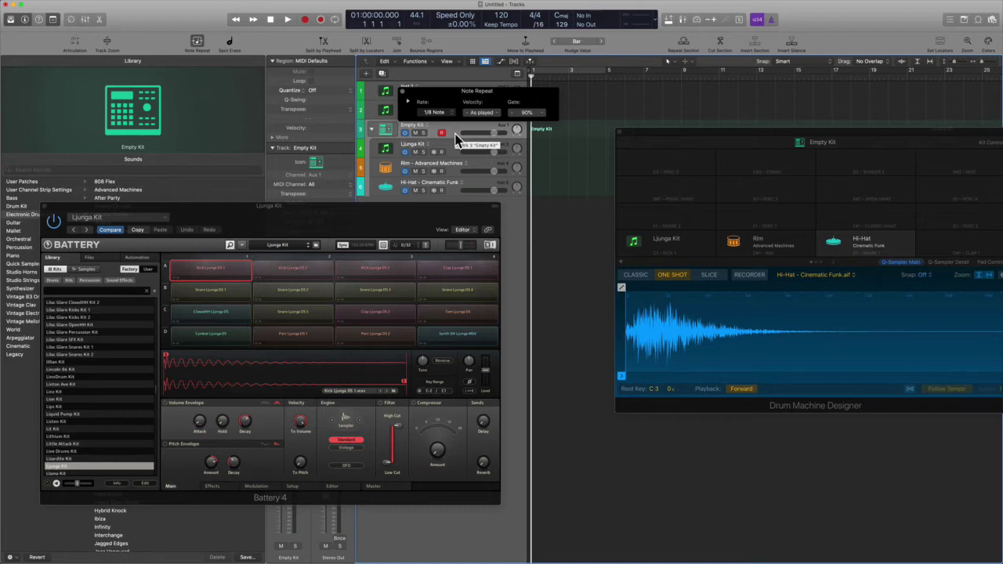
Step: Close Battery and load the Electronic Drum Kit > After Party kit onto track 3
{"action": "left_click", "coordinate": [45, 207]}
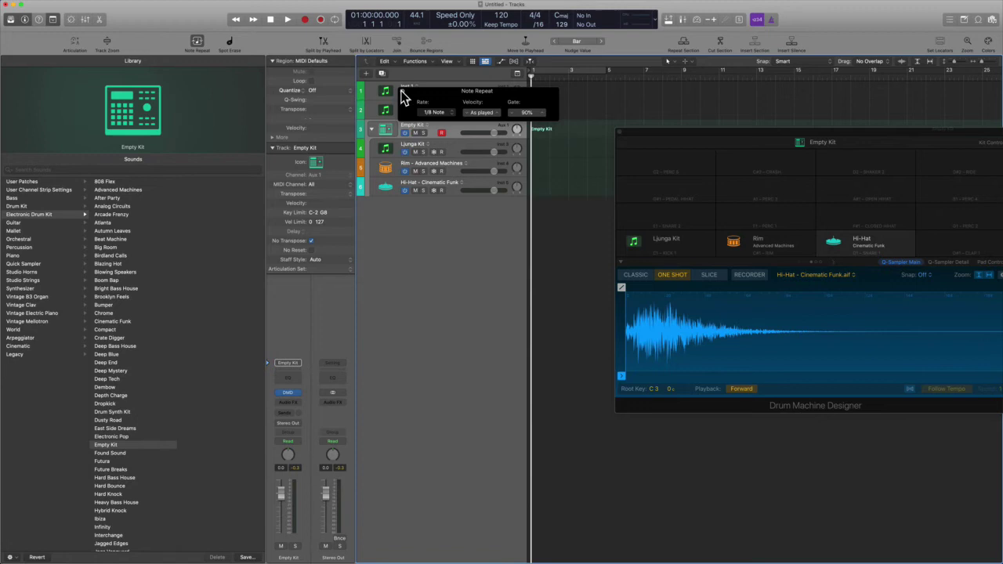
{"action": "left_click_drag", "start_coordinate": [723, 132], "coordinate": [508, 264]}
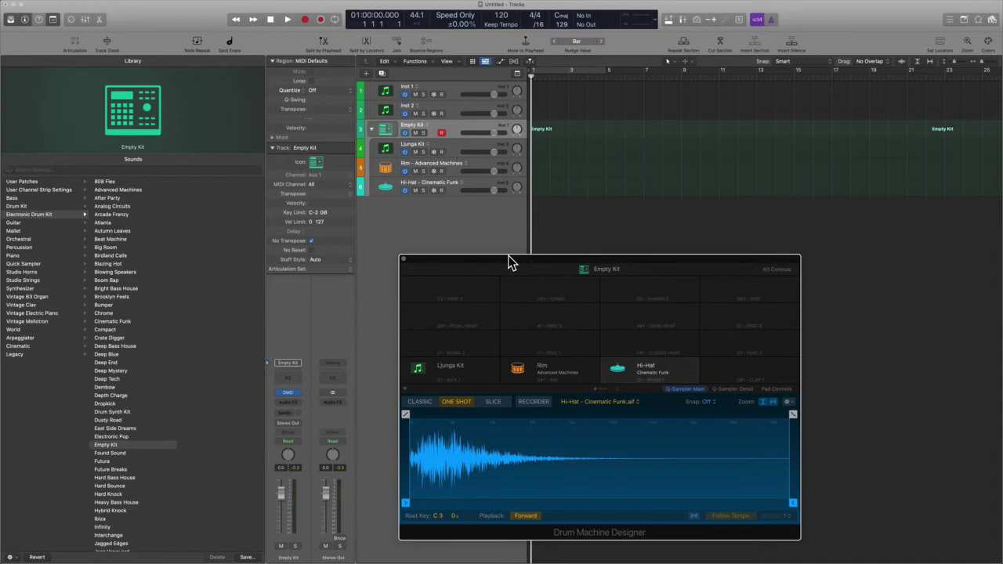
{"action": "left_click_drag", "start_coordinate": [507, 263], "coordinate": [520, 212]}
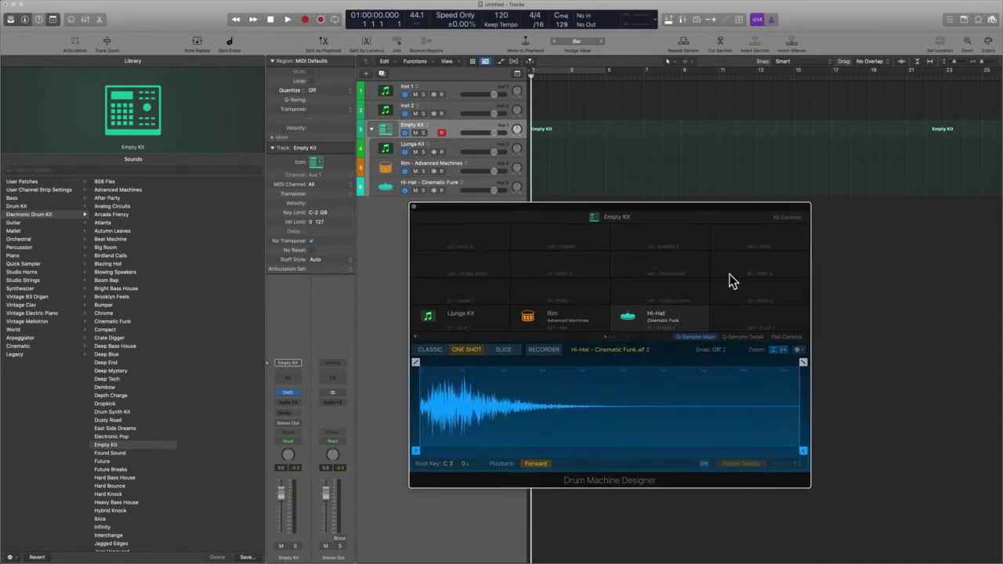
{"action": "mouse_move", "coordinate": [578, 326]}
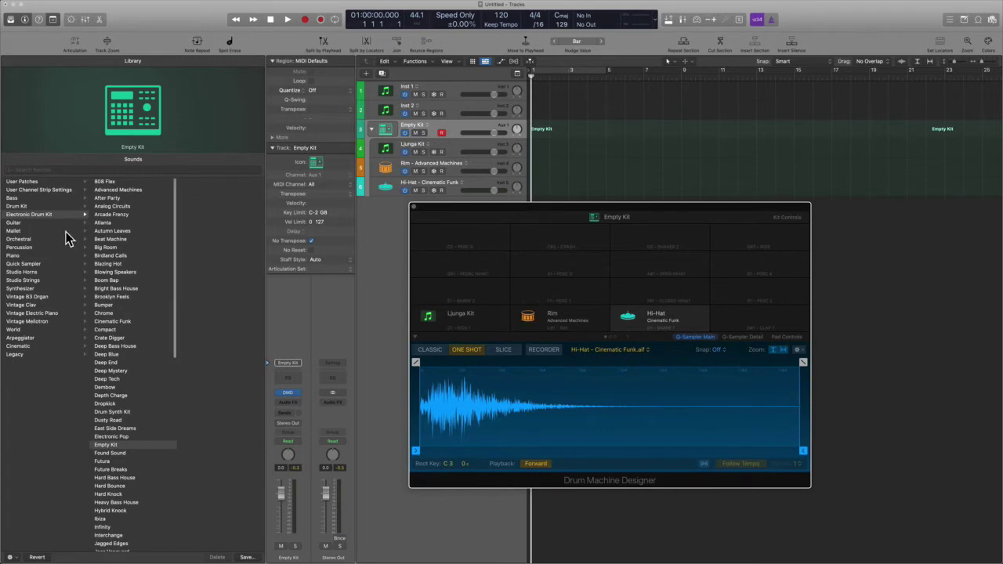
{"action": "left_click", "coordinate": [128, 199]}
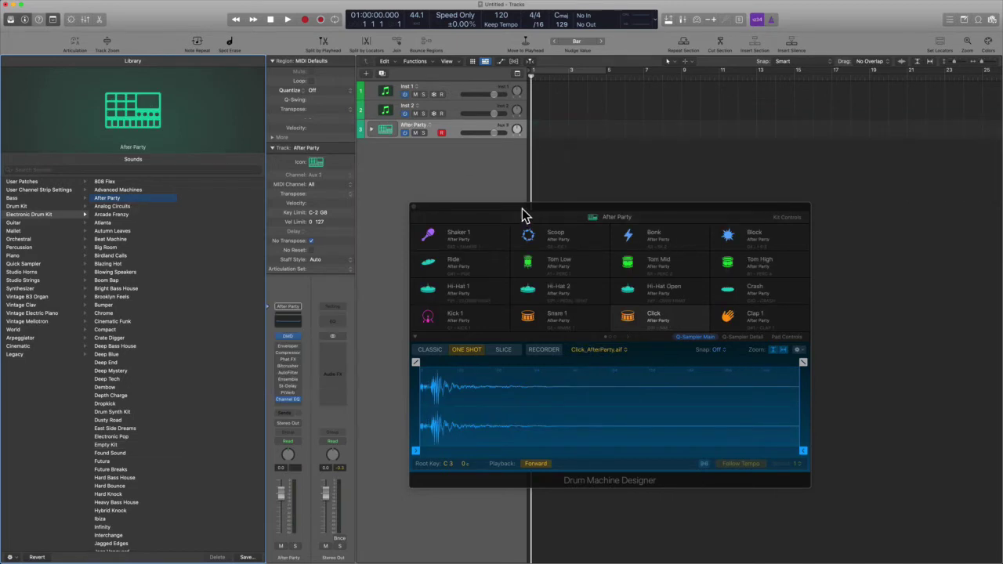
Step: Show After Party's Kit Controls, then audition the Shaker 1, Scoop and Bonk pads
{"action": "left_click_drag", "start_coordinate": [522, 217], "coordinate": [511, 171]}
{"action": "left_click", "coordinate": [590, 169]}
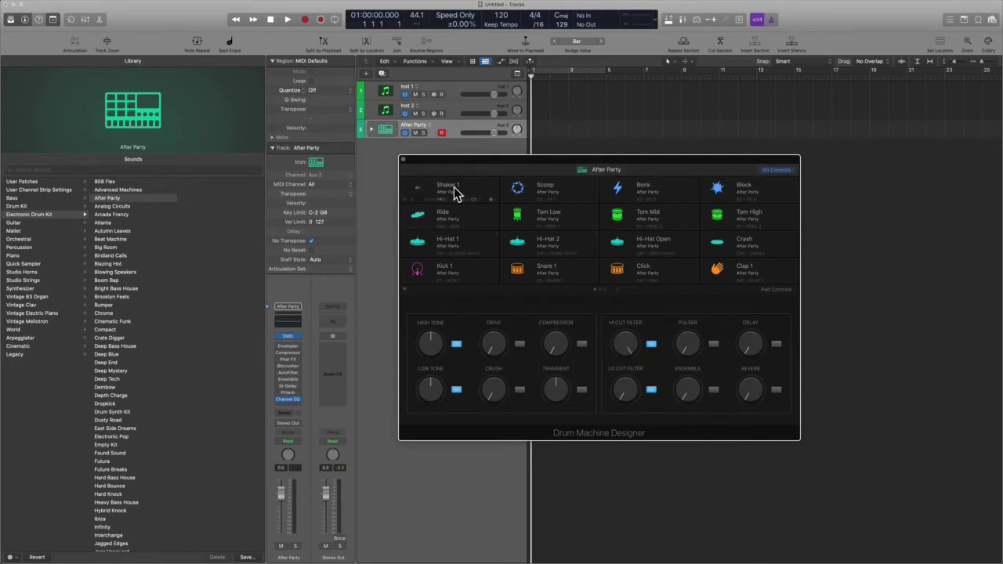
{"action": "left_click", "coordinate": [424, 192]}
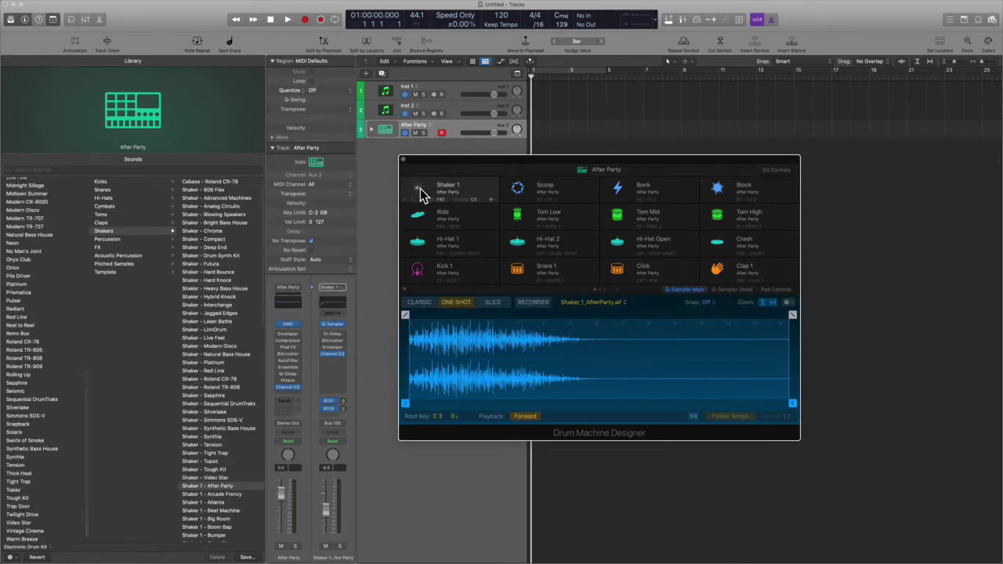
{"action": "left_click", "coordinate": [424, 192]}
{"action": "left_click", "coordinate": [521, 194]}
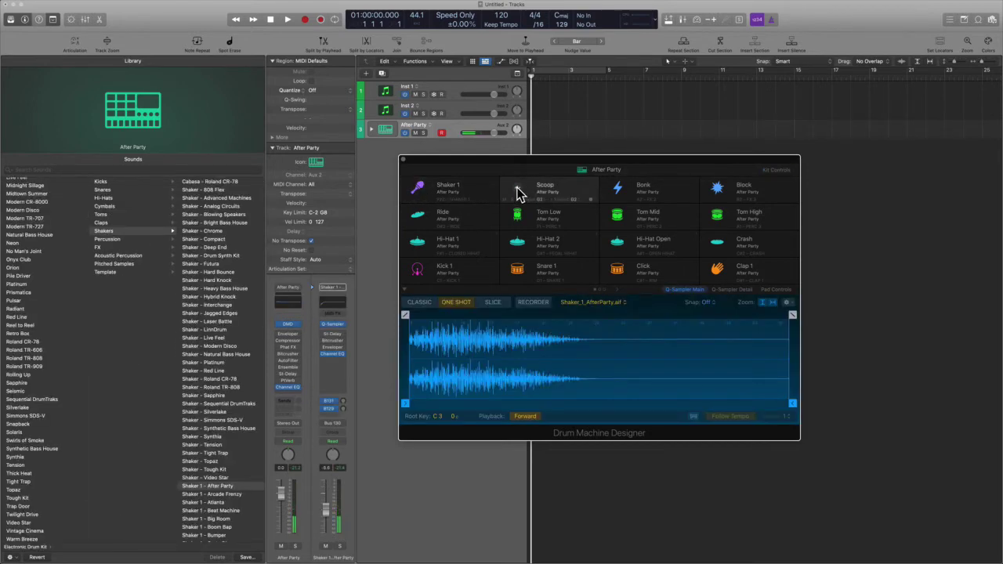
{"action": "left_click", "coordinate": [617, 193]}
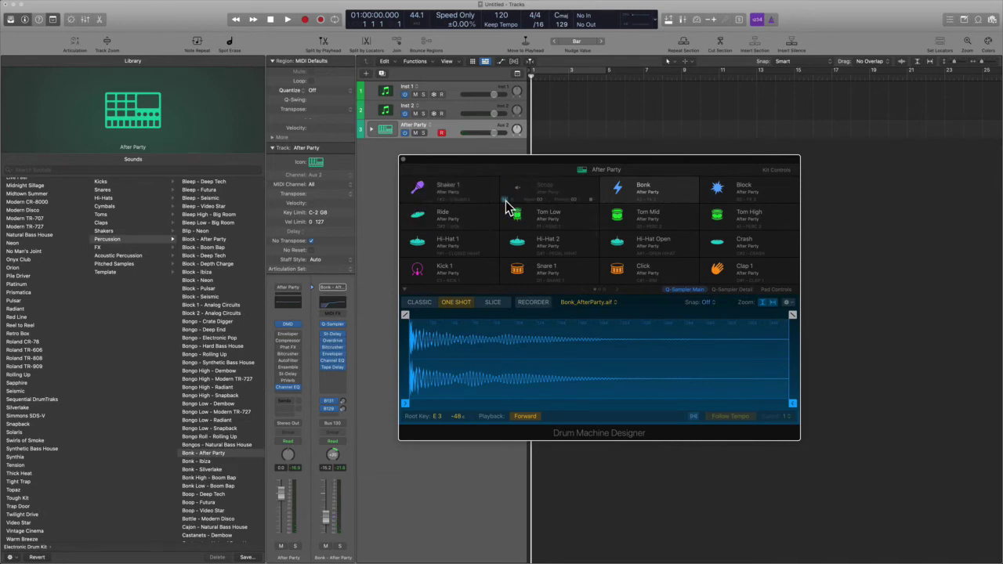
Step: Look through the Scoop and Tom Low pad option menus without choosing anything
{"action": "right_click", "coordinate": [591, 201]}
{"action": "left_click", "coordinate": [581, 205]}
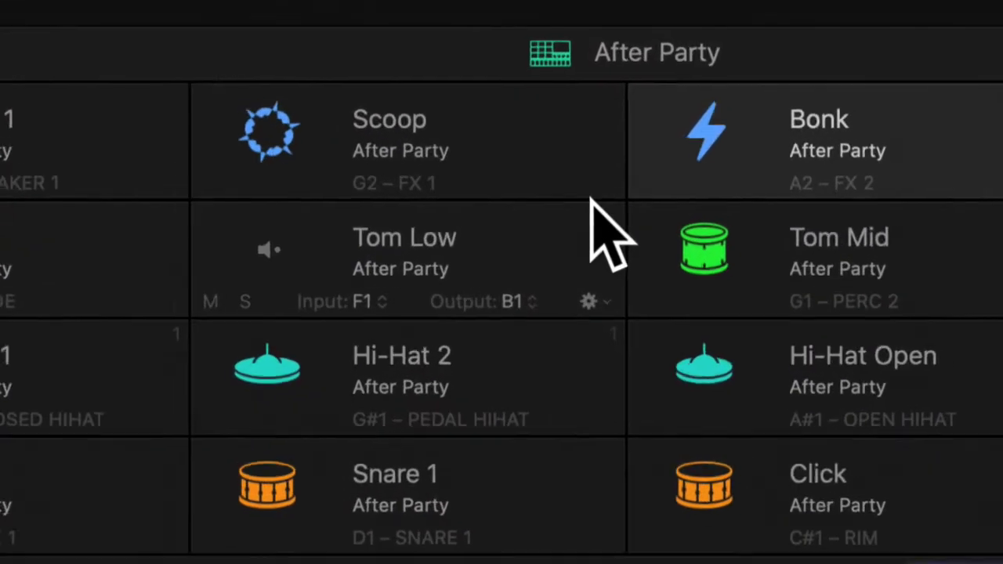
{"action": "left_click", "coordinate": [592, 306]}
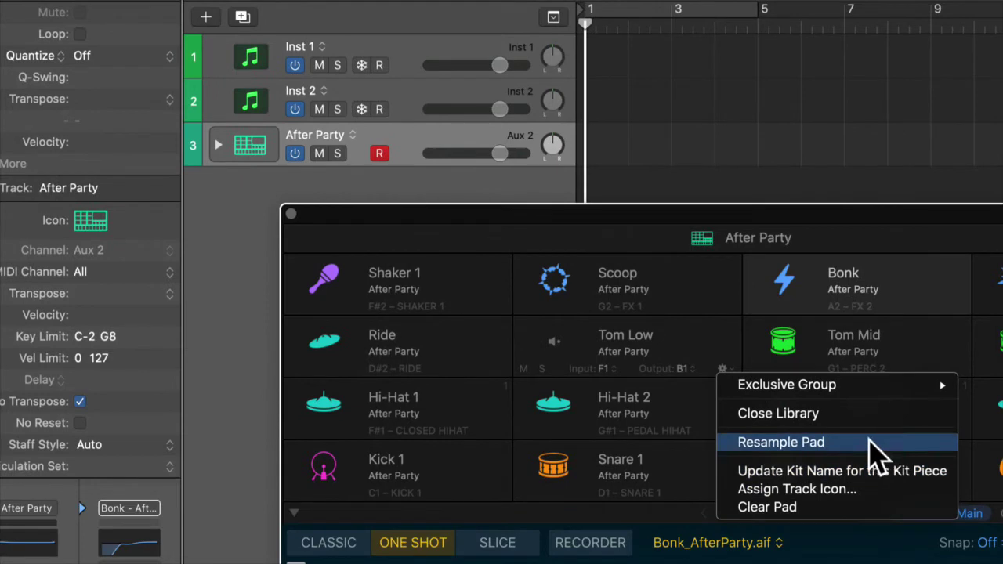
{"action": "left_click", "coordinate": [436, 302]}
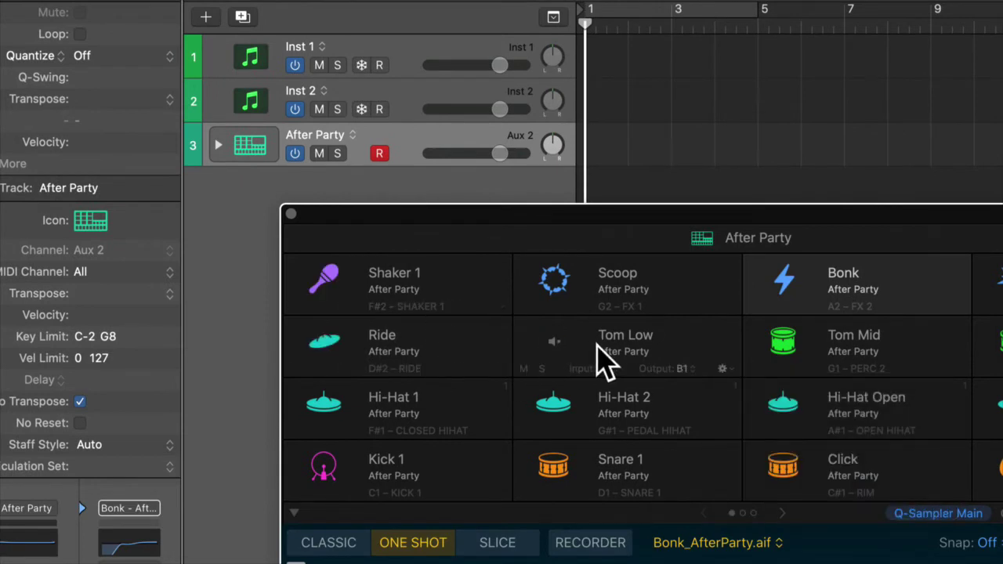
{"action": "mouse_move", "coordinate": [798, 222]}
{"action": "left_click_drag", "start_coordinate": [797, 222], "coordinate": [533, 122]}
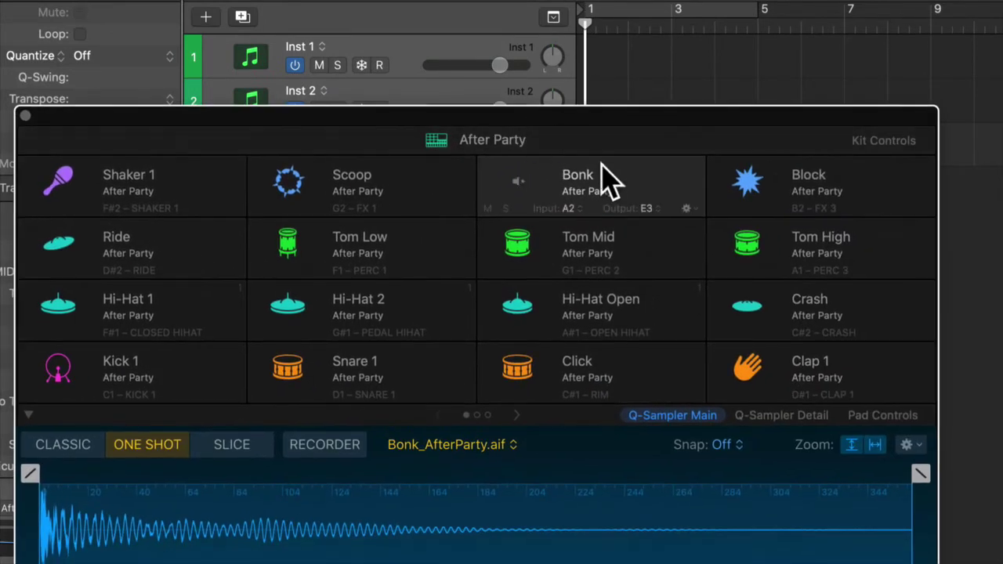
Step: Audition Snare 1 and choose Resample Pad from its gear menu
{"action": "left_click", "coordinate": [347, 379]}
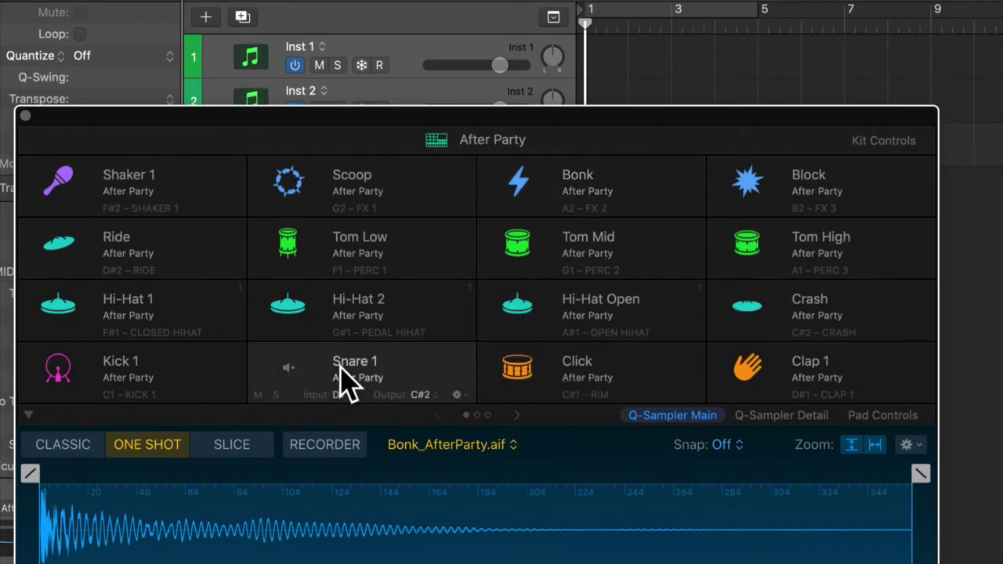
{"action": "left_click", "coordinate": [287, 368]}
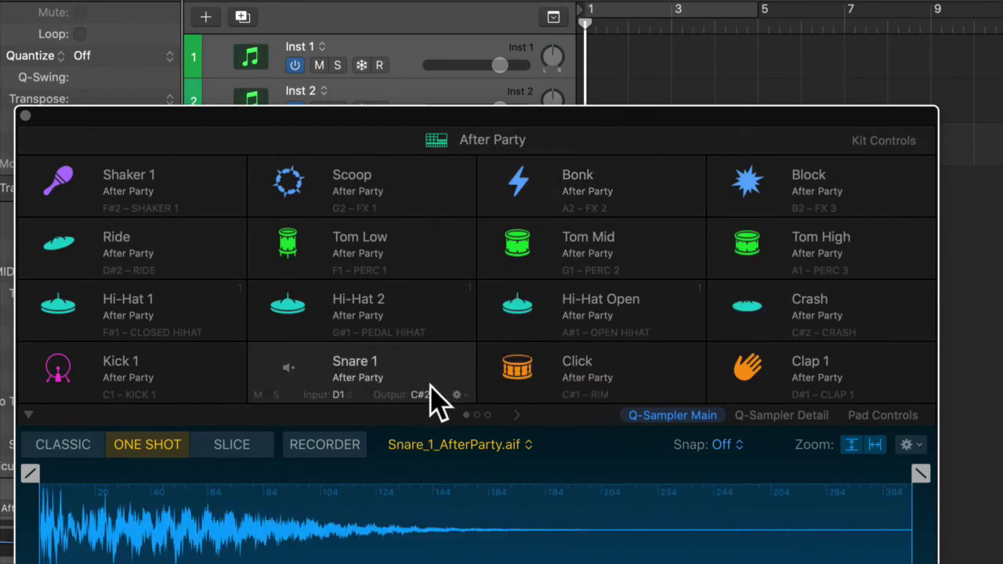
{"action": "left_click", "coordinate": [458, 395]}
{"action": "mouse_move", "coordinate": [501, 423]}
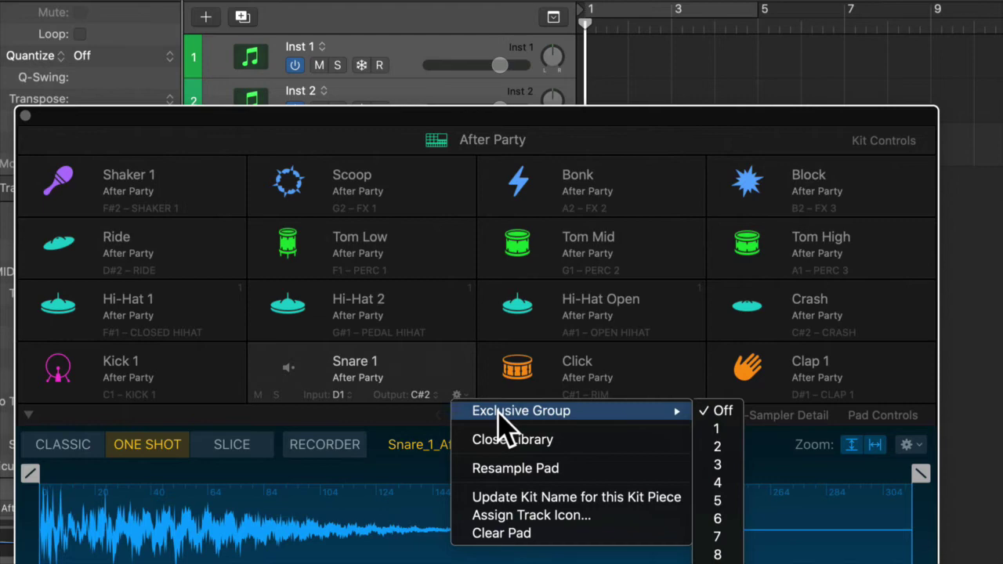
{"action": "left_click", "coordinate": [476, 468]}
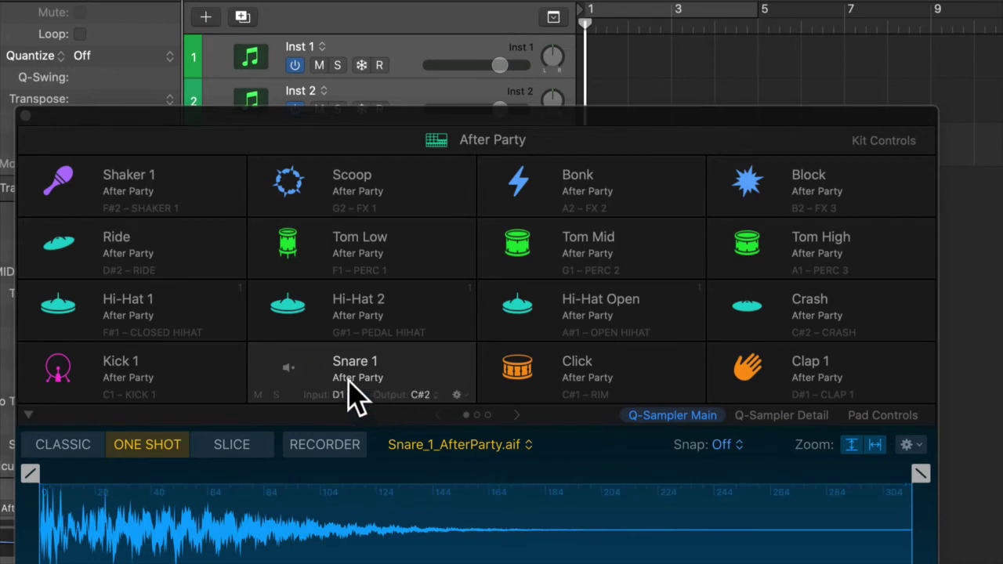
Step: On the second pad page, audition the new Resampled Pad 1
{"action": "left_click", "coordinate": [515, 415]}
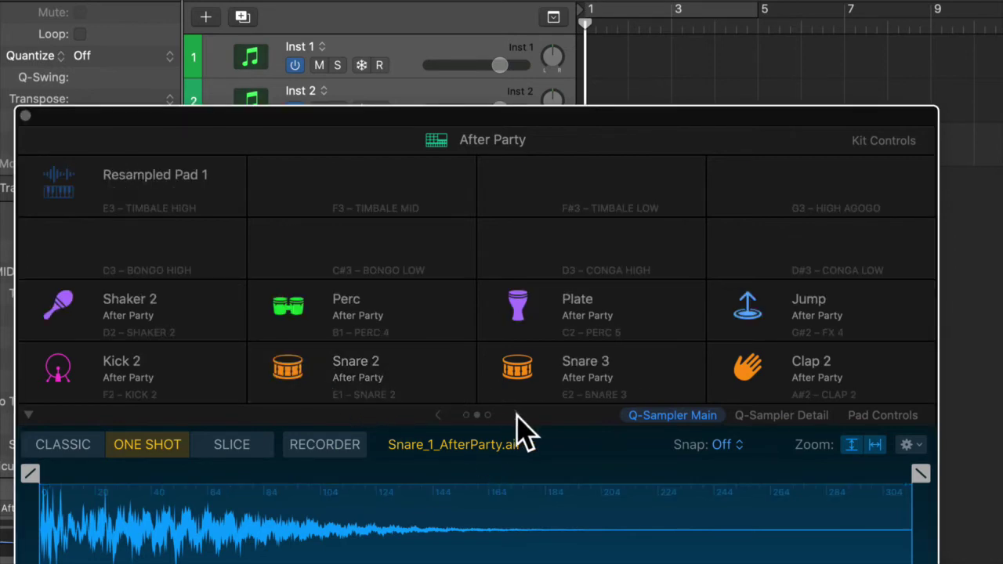
{"action": "left_click", "coordinate": [302, 388]}
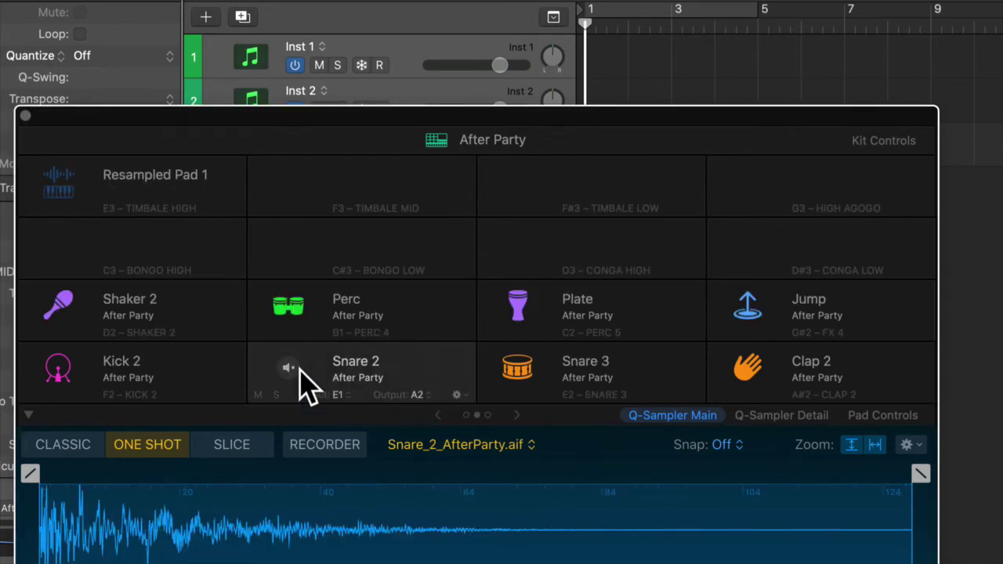
{"action": "left_click", "coordinate": [61, 182]}
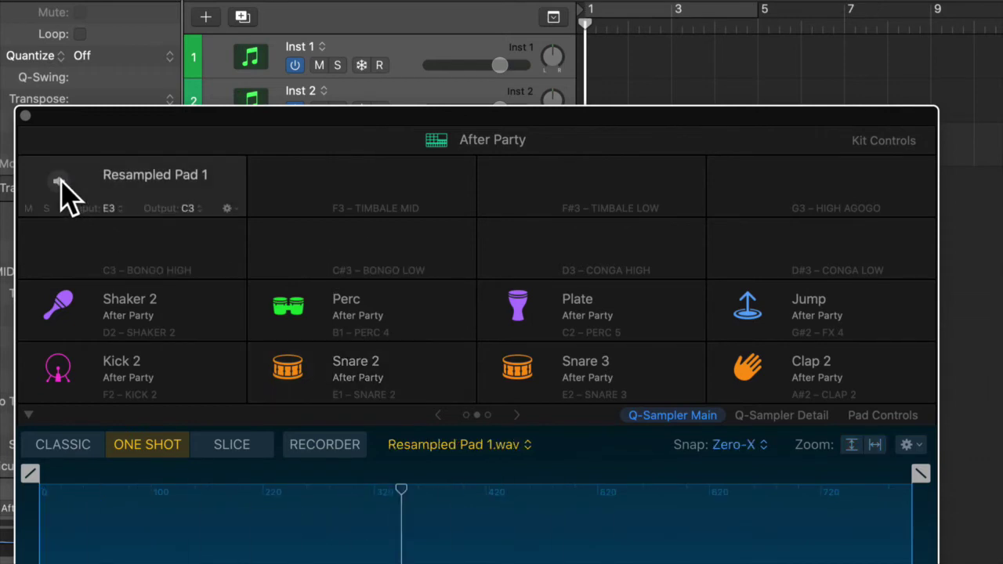
{"action": "left_click", "coordinate": [59, 181]}
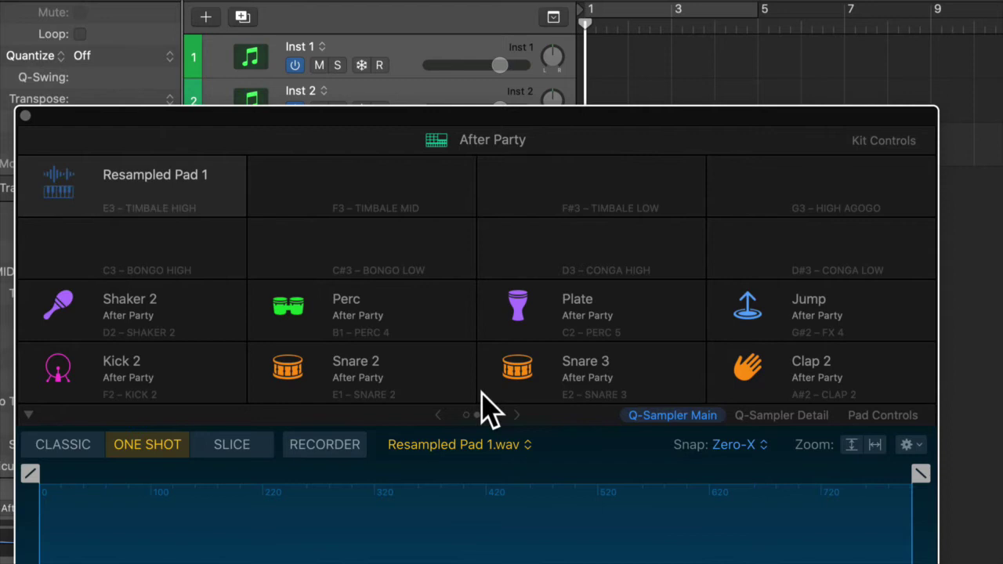
Step: Back on page one, clear the Snare 1 pad so it becomes empty Inst 5
{"action": "left_click", "coordinate": [437, 415]}
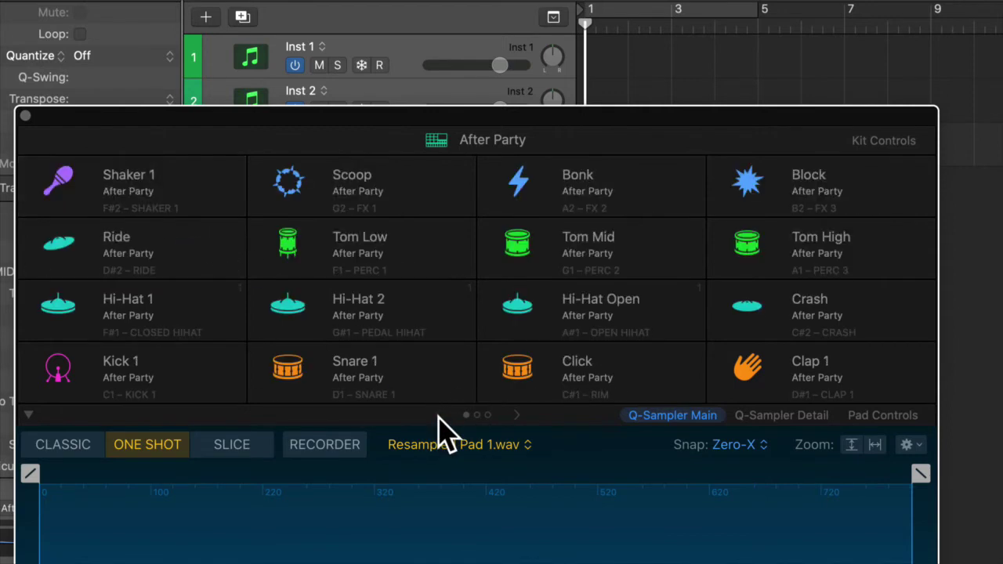
{"action": "left_click", "coordinate": [354, 390]}
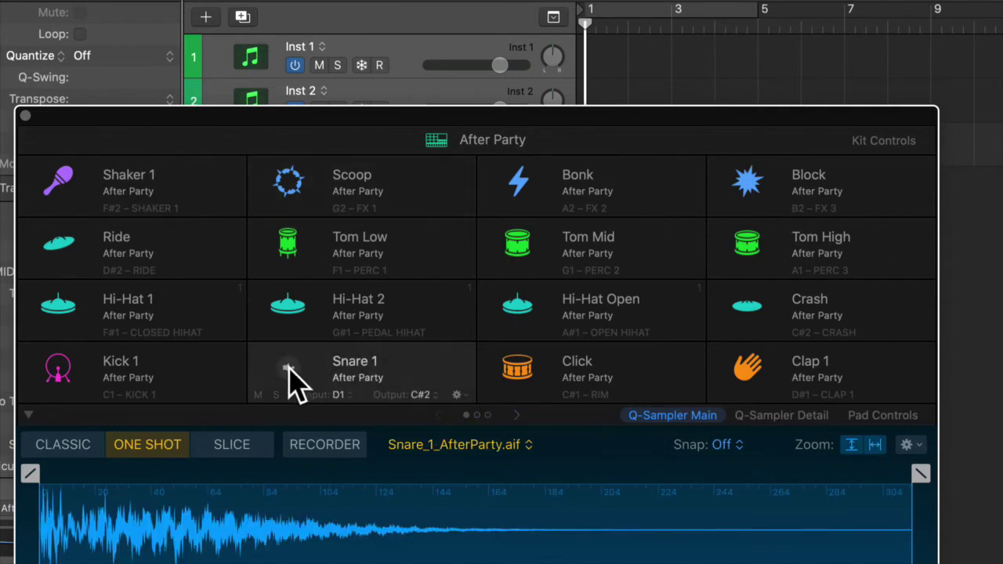
{"action": "left_click", "coordinate": [457, 395]}
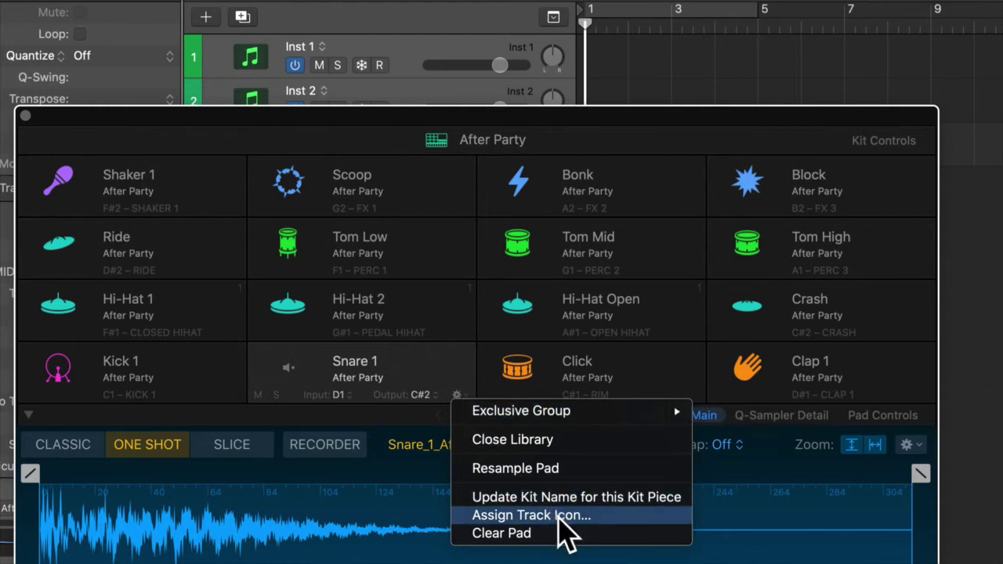
{"action": "left_click", "coordinate": [548, 534]}
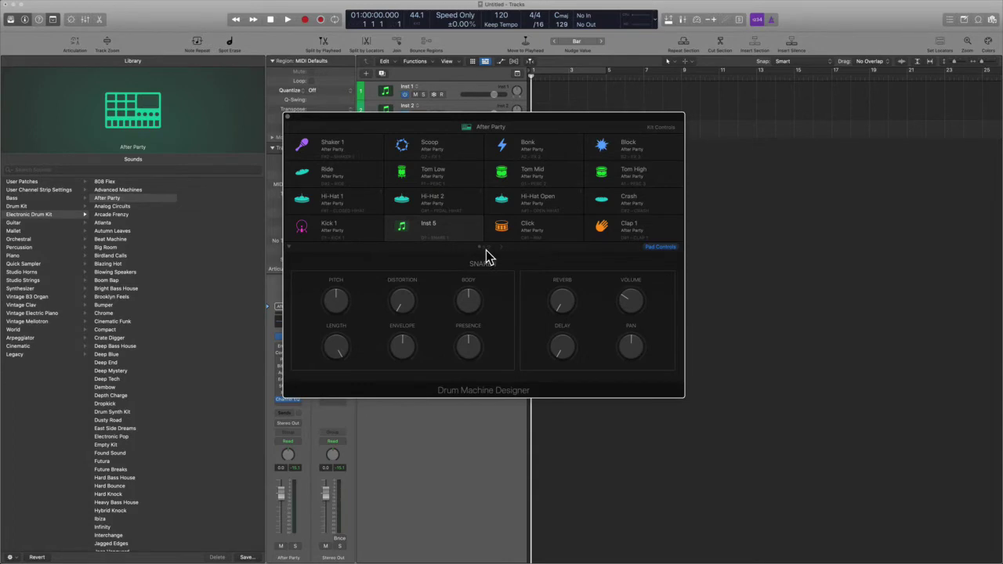
Step: Trim the Inst 5 sample to end at 0.192 s with a 0.108 s fade-out
{"action": "left_click", "coordinate": [506, 232]}
{"action": "left_click", "coordinate": [402, 229]}
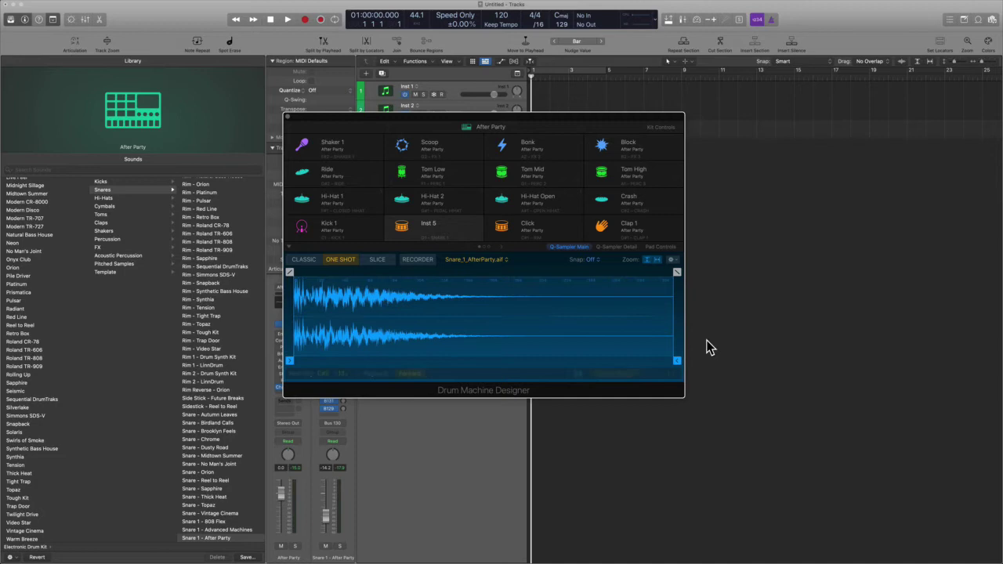
{"action": "left_click_drag", "start_coordinate": [678, 362], "coordinate": [529, 353]}
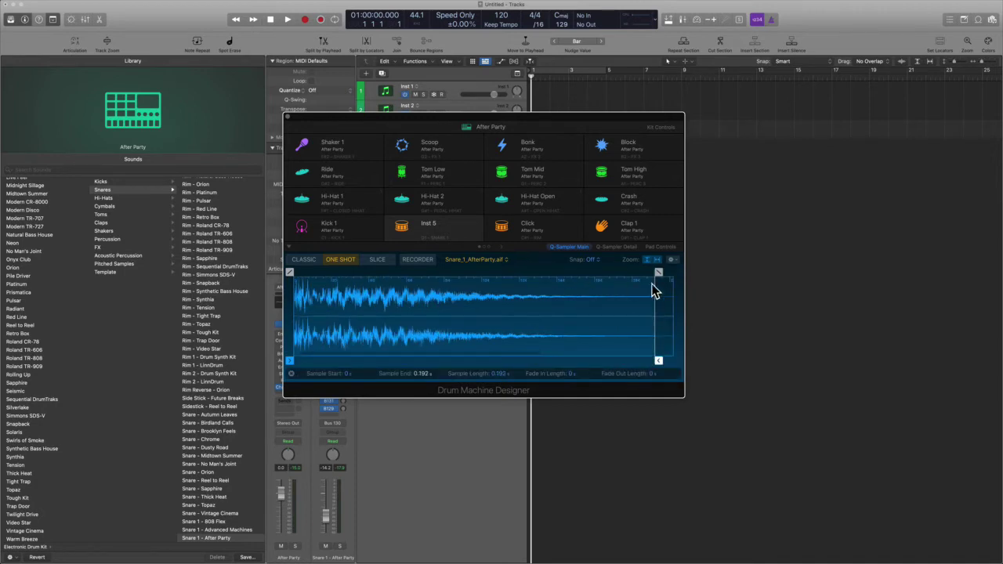
{"action": "left_click_drag", "start_coordinate": [658, 273], "coordinate": [453, 272]}
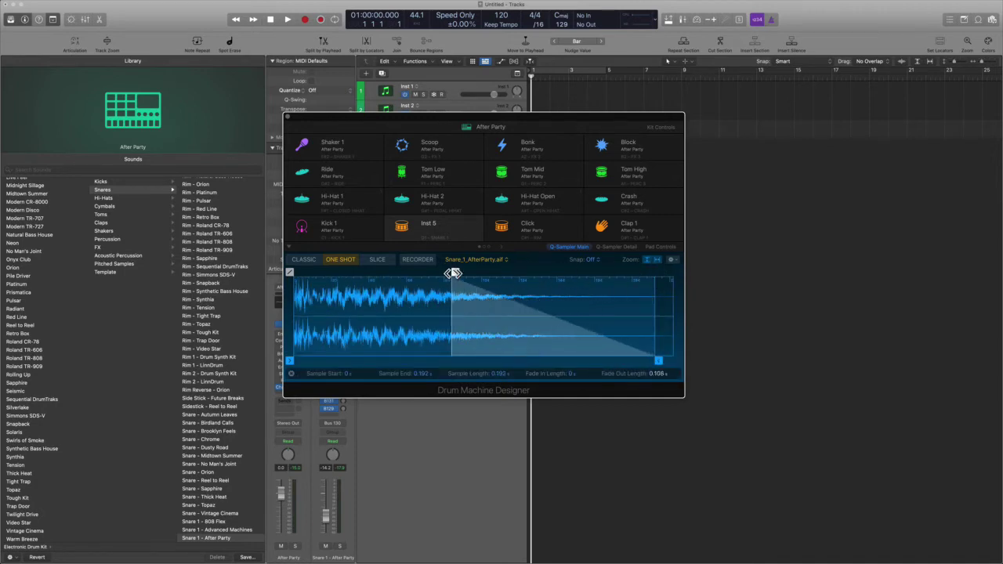
Step: In After Party's Kit Controls, lower the Hi Cut Filter to 4560 Hz
{"action": "left_click", "coordinate": [483, 127]}
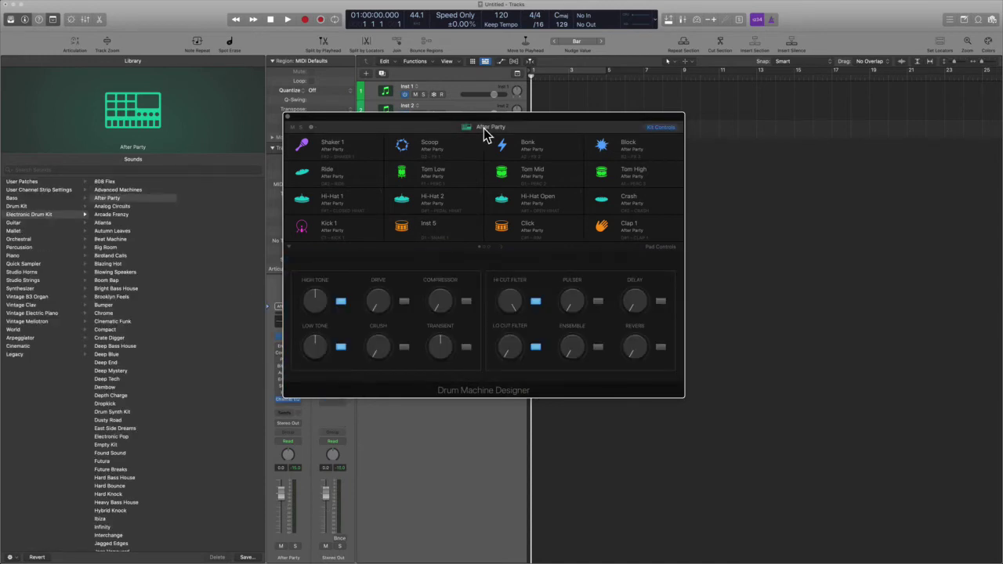
{"action": "left_click_drag", "start_coordinate": [486, 123], "coordinate": [566, 83]}
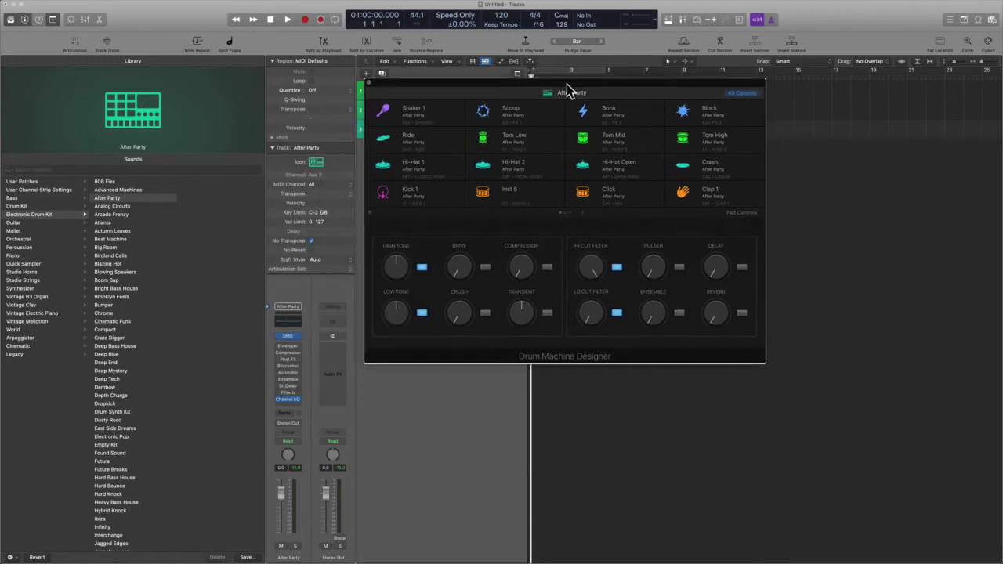
{"action": "key", "text": "b"}
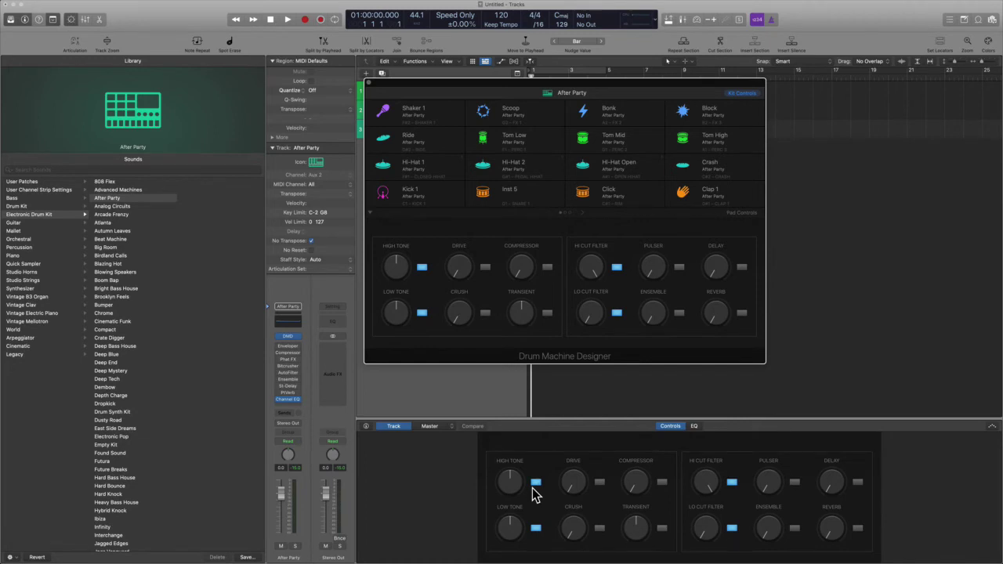
{"action": "key", "text": "b"}
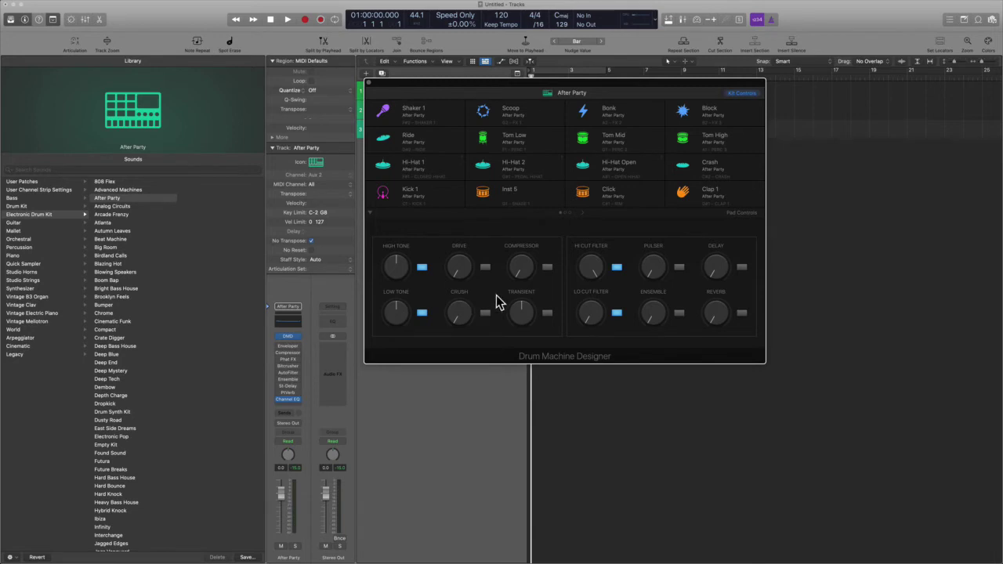
{"action": "left_click_drag", "start_coordinate": [591, 265], "coordinate": [600, 221]}
{"action": "left_click_drag", "start_coordinate": [595, 85], "coordinate": [656, 71]}
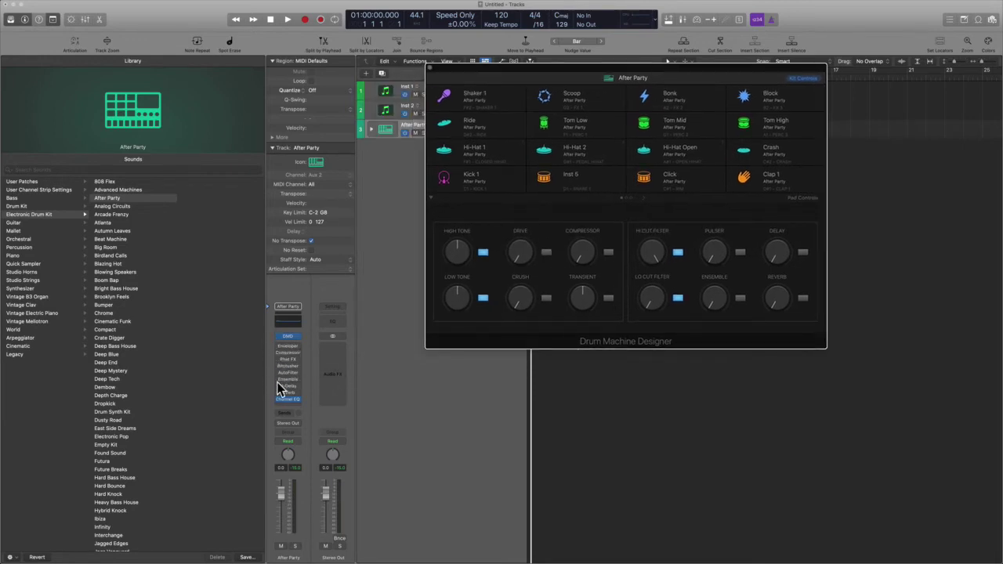
Step: Enable the bypassed Envelope through St-Delay effects and toggle High Tone, Drive and Compressor
{"action": "mouse_move", "coordinate": [276, 379]}
{"action": "left_click_drag", "start_coordinate": [277, 347], "coordinate": [276, 388]}
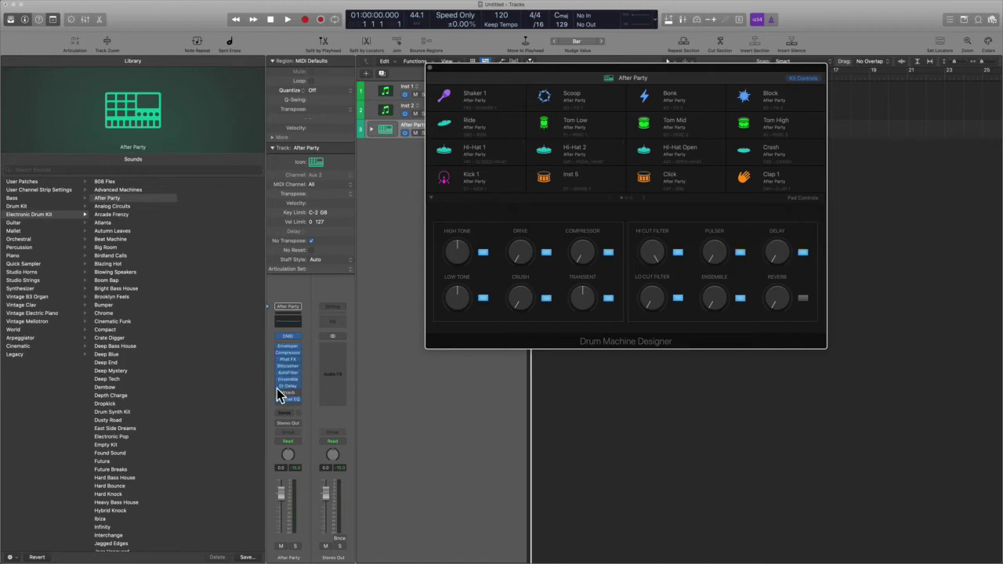
{"action": "left_click", "coordinate": [484, 253]}
{"action": "left_click", "coordinate": [545, 252]}
{"action": "left_click", "coordinate": [544, 252]}
{"action": "left_click", "coordinate": [608, 252]}
{"action": "left_click", "coordinate": [608, 252]}
Step: Check the kit's Smart Controls parameter mapping, then hide Smart Controls
{"action": "key", "text": "b"}
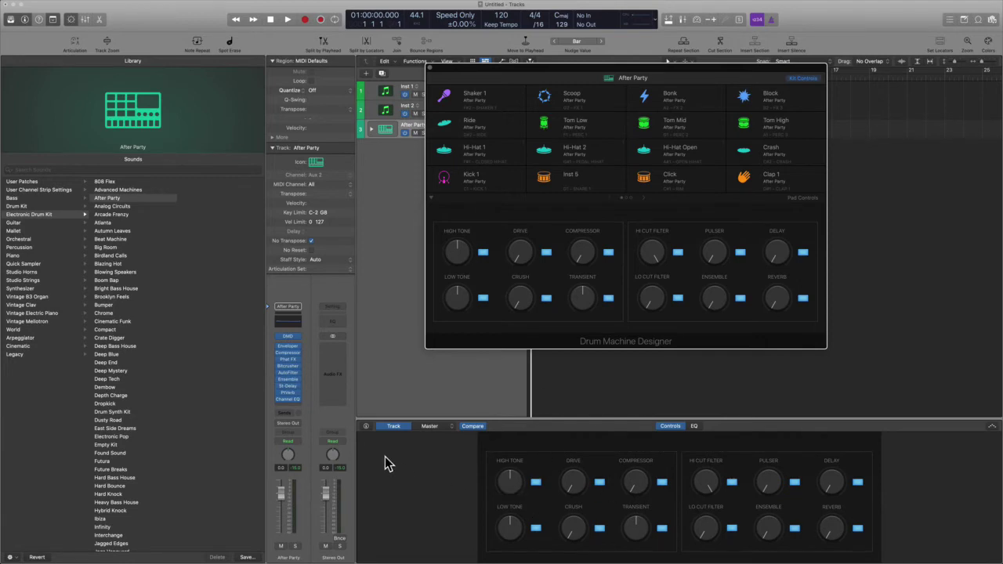
{"action": "left_click", "coordinate": [365, 428]}
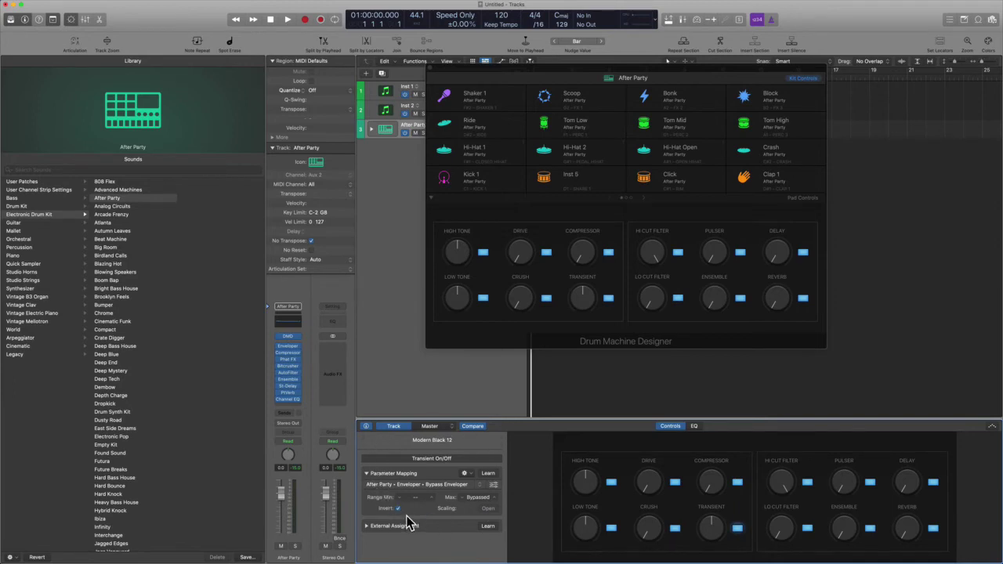
{"action": "key", "text": "b"}
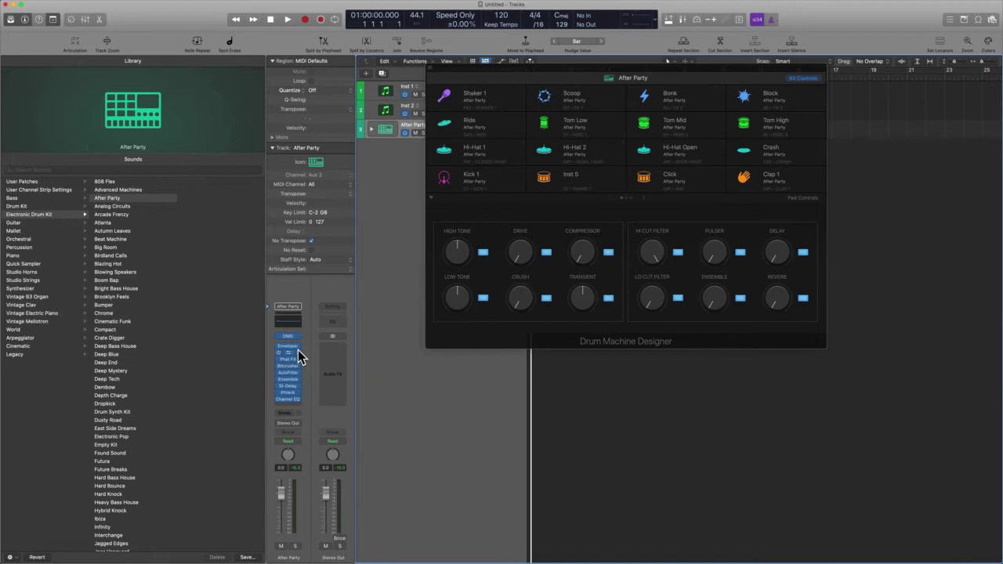
Step: Open the kit's Channel EQ and sweep the Lo Cut (back to 20.0 Hz) and Hi Cut
{"action": "left_click", "coordinate": [289, 400]}
{"action": "left_click_drag", "start_coordinate": [488, 145], "coordinate": [314, 174]}
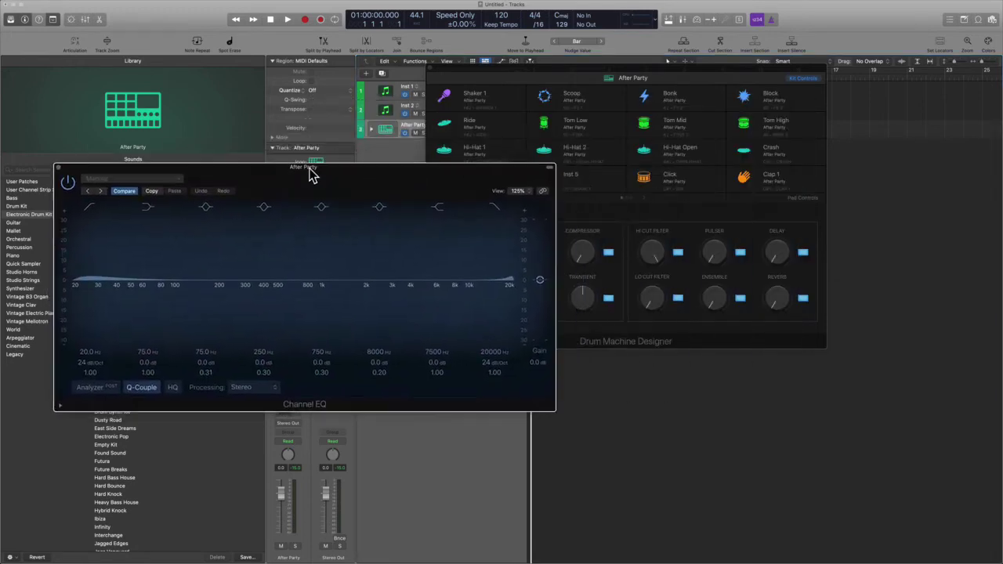
{"action": "left_click_drag", "start_coordinate": [635, 70], "coordinate": [636, 96]}
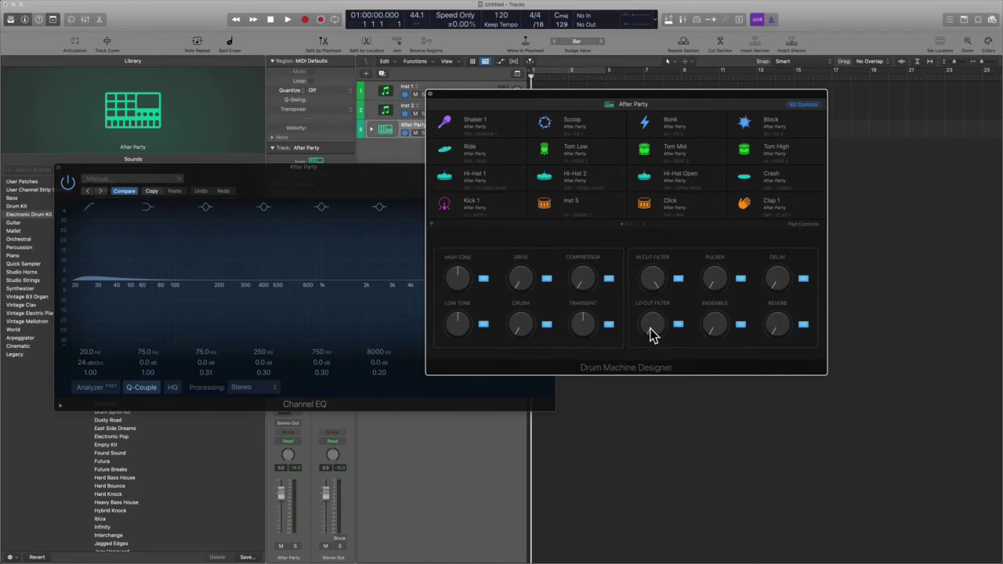
{"action": "left_click_drag", "start_coordinate": [651, 331], "coordinate": [654, 333]}
{"action": "mouse_move", "coordinate": [655, 334]}
{"action": "left_mouse_down"}
{"action": "mouse_move", "coordinate": [650, 274]}
{"action": "mouse_move", "coordinate": [654, 342]}
{"action": "left_mouse_up"}
{"action": "mouse_move", "coordinate": [643, 276]}
{"action": "left_mouse_down"}
{"action": "mouse_move", "coordinate": [663, 366]}
{"action": "mouse_move", "coordinate": [661, 270]}
{"action": "left_mouse_up"}
Step: Close the Channel EQ and raise High Tone from -21.0 dB to -3.5 dB
{"action": "left_click_drag", "start_coordinate": [666, 102], "coordinate": [747, 135]}
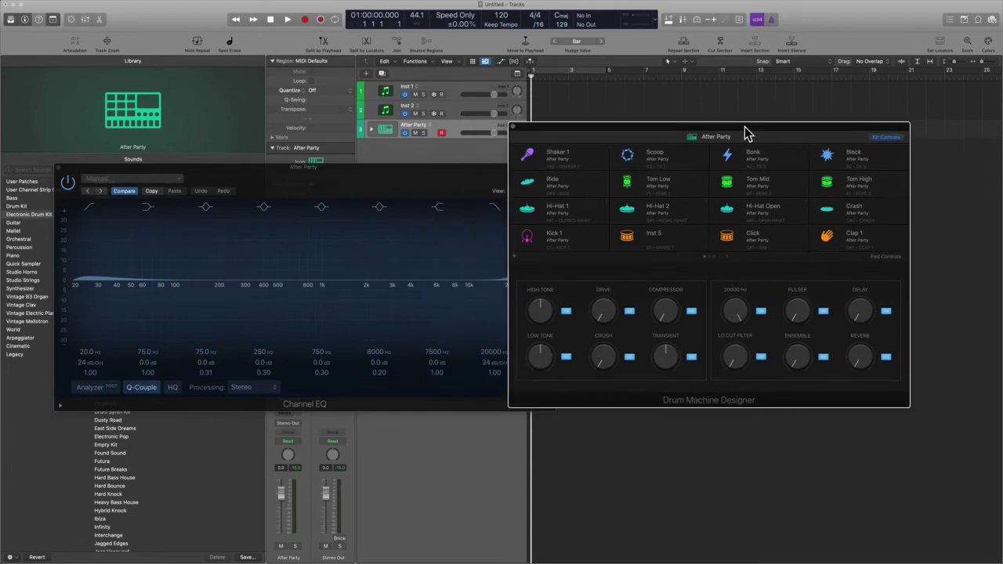
{"action": "left_click", "coordinate": [61, 171]}
{"action": "left_click", "coordinate": [60, 170]}
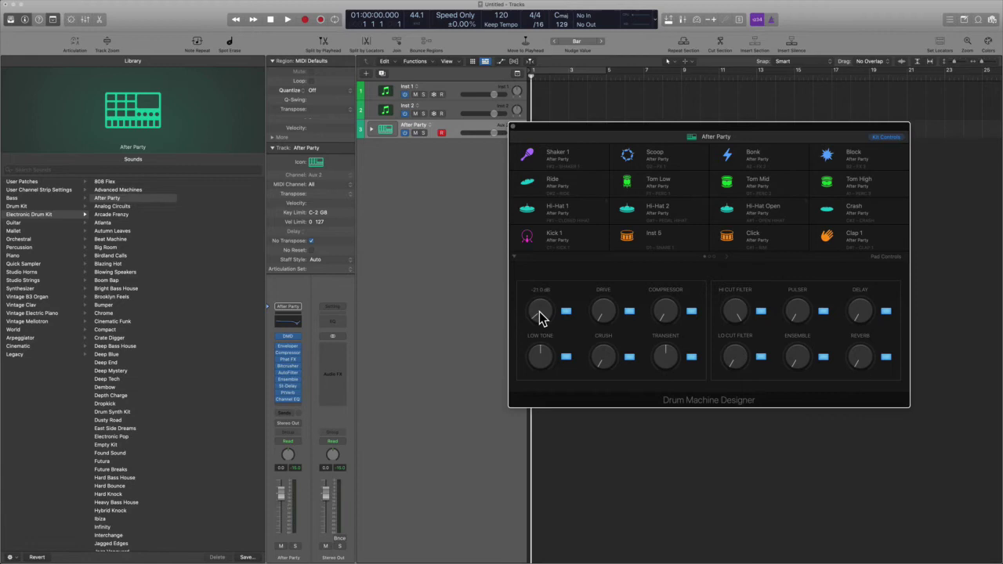
{"action": "left_click_drag", "start_coordinate": [539, 311], "coordinate": [541, 264]}
Step: Open the kit's Compressor plug-in, adjust the DMD Compressor amount, copy its settings, and close it
{"action": "left_click", "coordinate": [290, 355]}
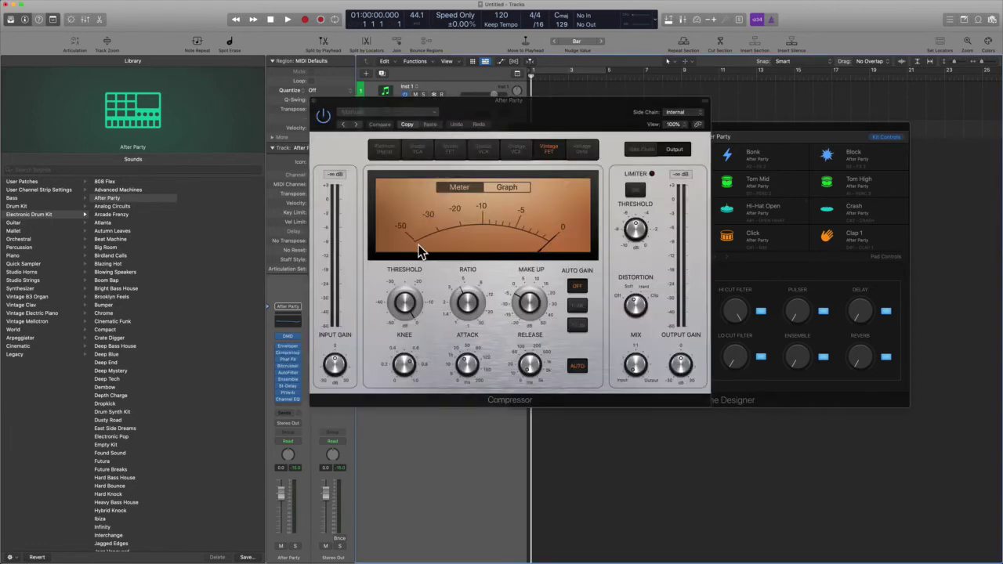
{"action": "left_click_drag", "start_coordinate": [540, 124], "coordinate": [397, 142]}
{"action": "left_click_drag", "start_coordinate": [668, 311], "coordinate": [679, 426]}
{"action": "left_click", "coordinate": [247, 147]}
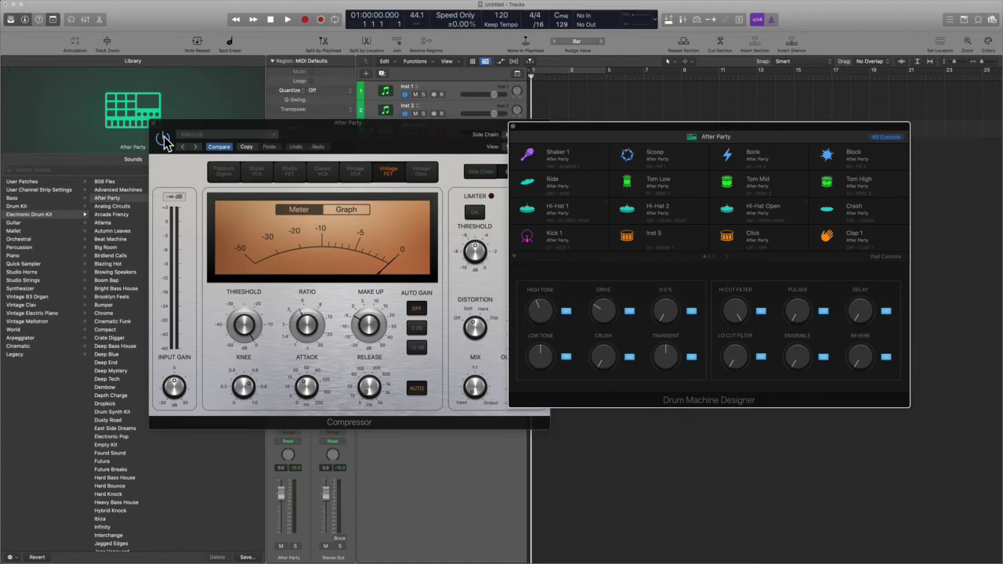
{"action": "left_click", "coordinate": [153, 123]}
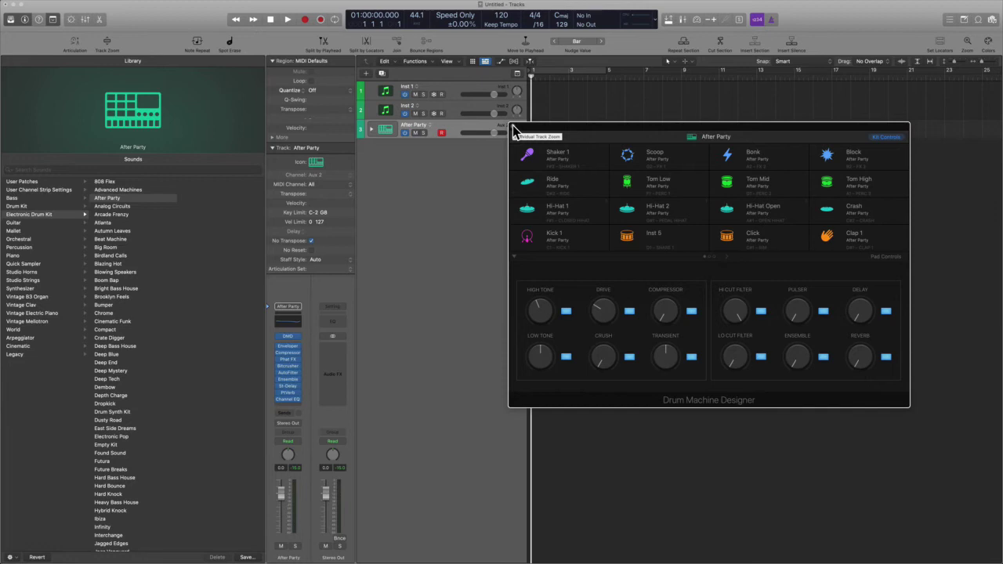
Step: Choose Close Library from the Drum Machine Designer gear menu, then preview Reorder Pads and dismiss
{"action": "left_click_drag", "start_coordinate": [641, 134], "coordinate": [583, 159]}
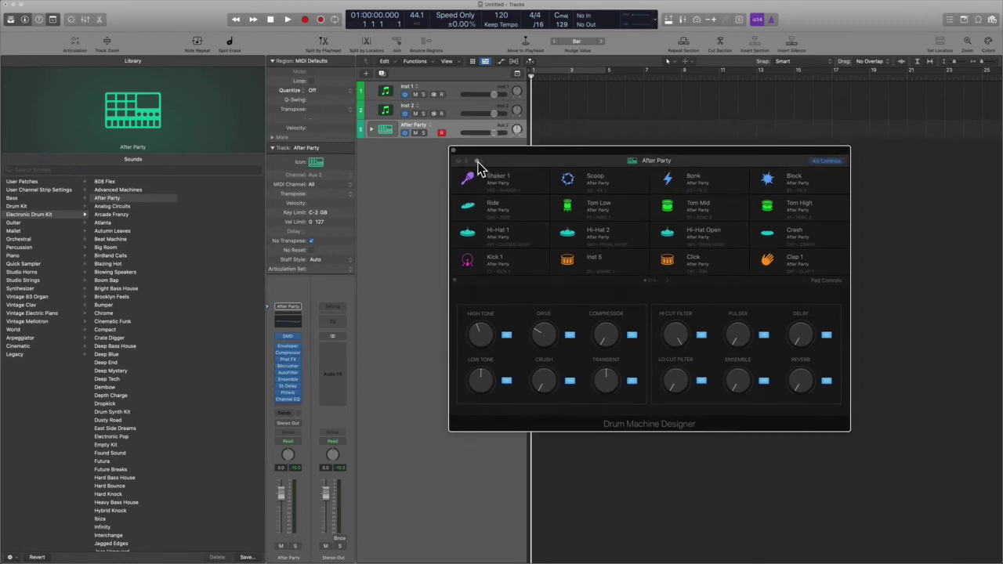
{"action": "left_click", "coordinate": [477, 161]}
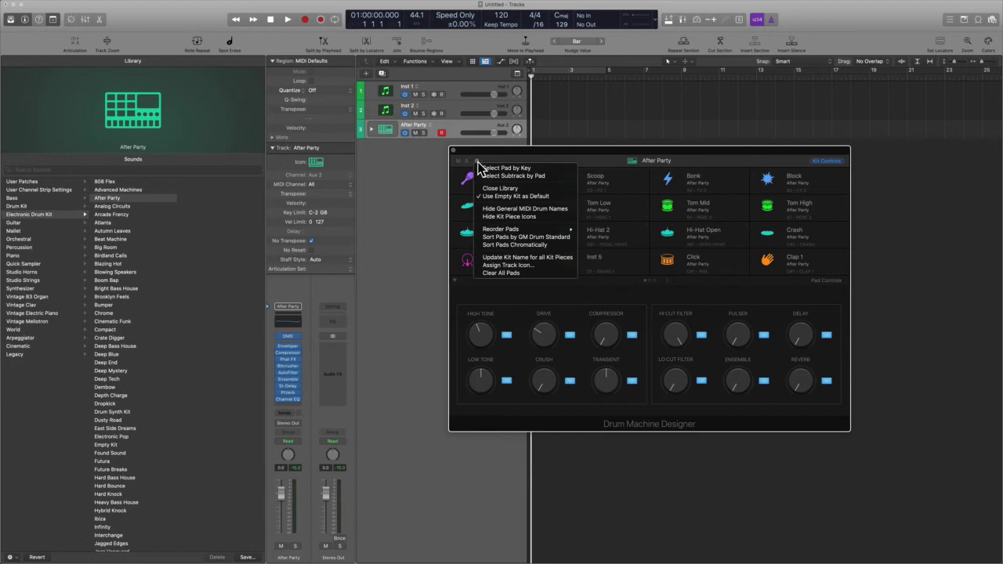
{"action": "left_click", "coordinate": [551, 194]}
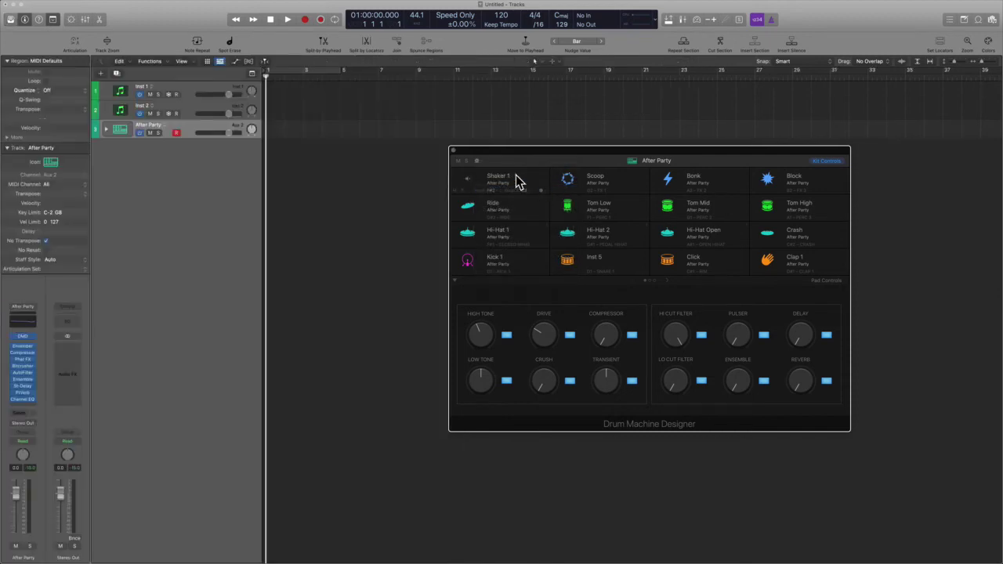
{"action": "left_click", "coordinate": [476, 162]}
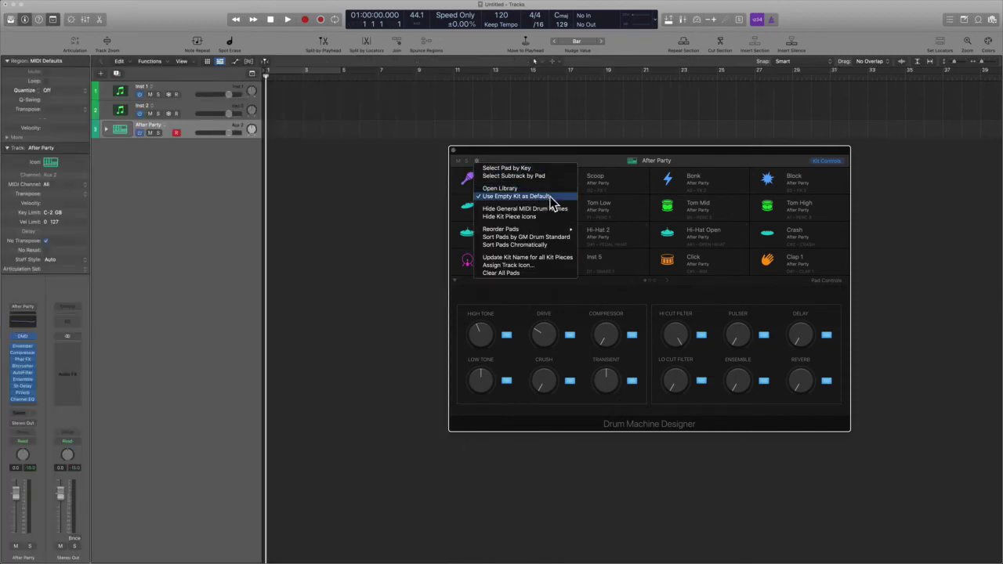
{"action": "mouse_move", "coordinate": [551, 231]}
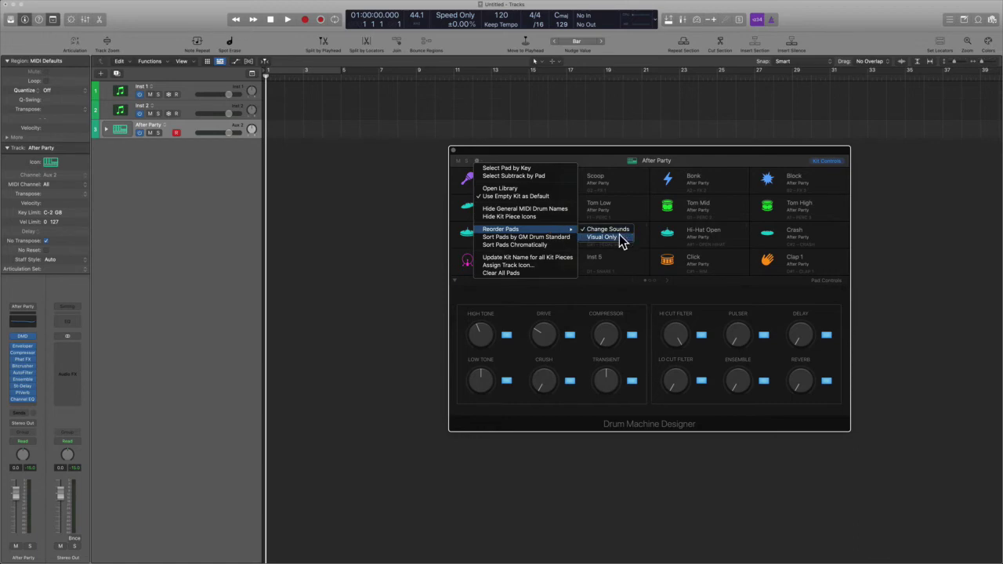
{"action": "left_click", "coordinate": [615, 263]}
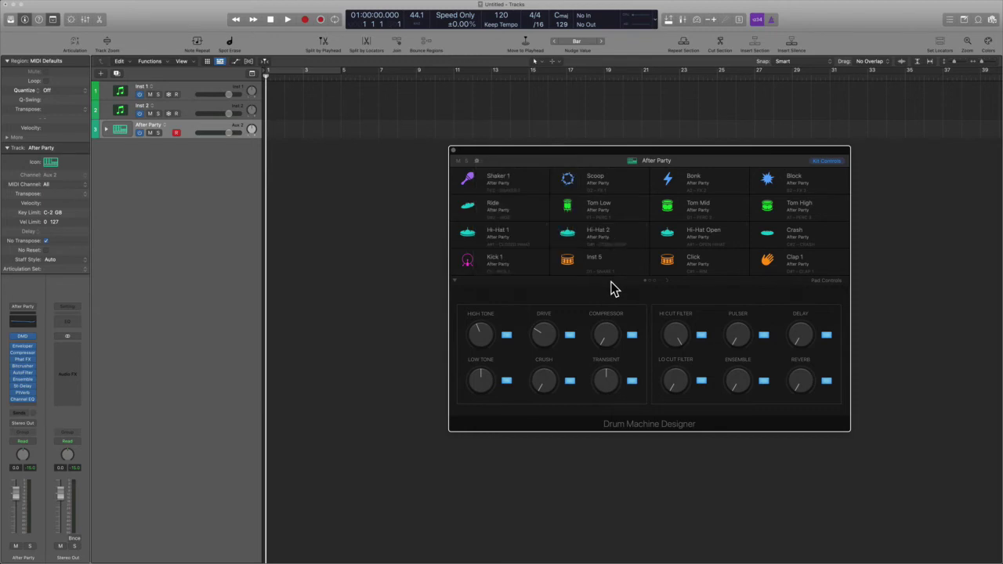
Step: Move Tom Low into the Tom Mid slot and Hi-Hat 1 into the Click slot
{"action": "left_click", "coordinate": [527, 261]}
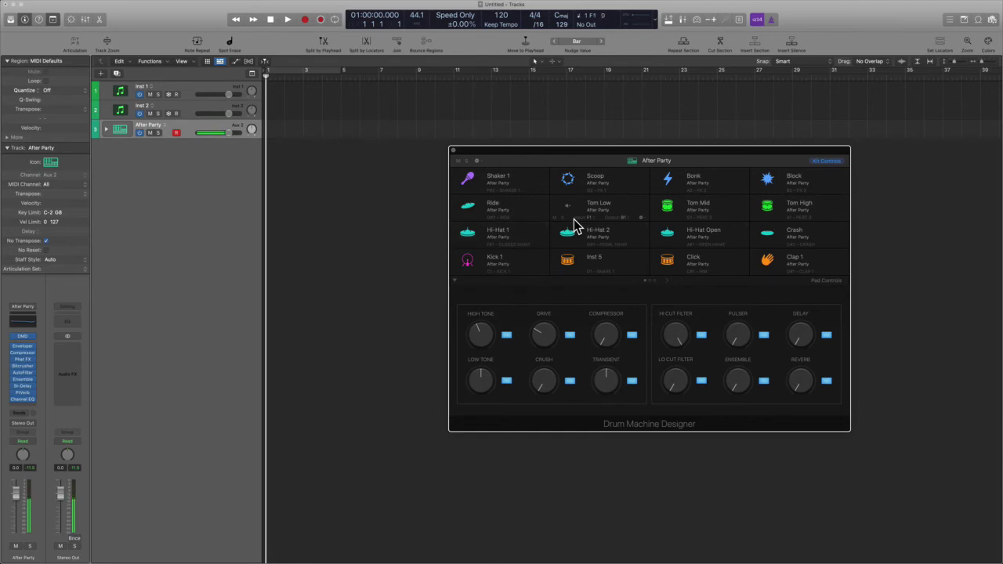
{"action": "left_click_drag", "start_coordinate": [577, 210], "coordinate": [712, 212]}
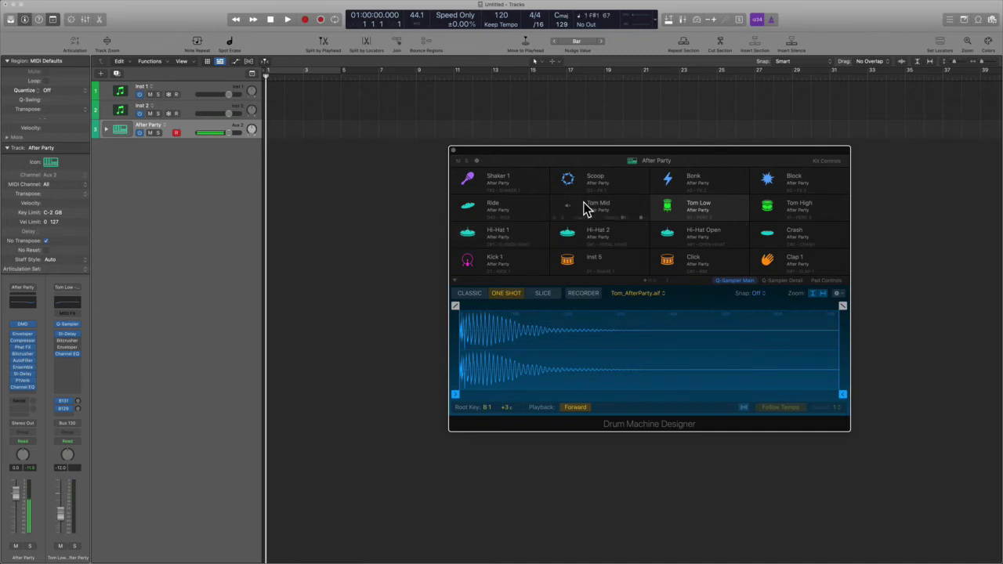
{"action": "left_click_drag", "start_coordinate": [502, 239], "coordinate": [700, 261]}
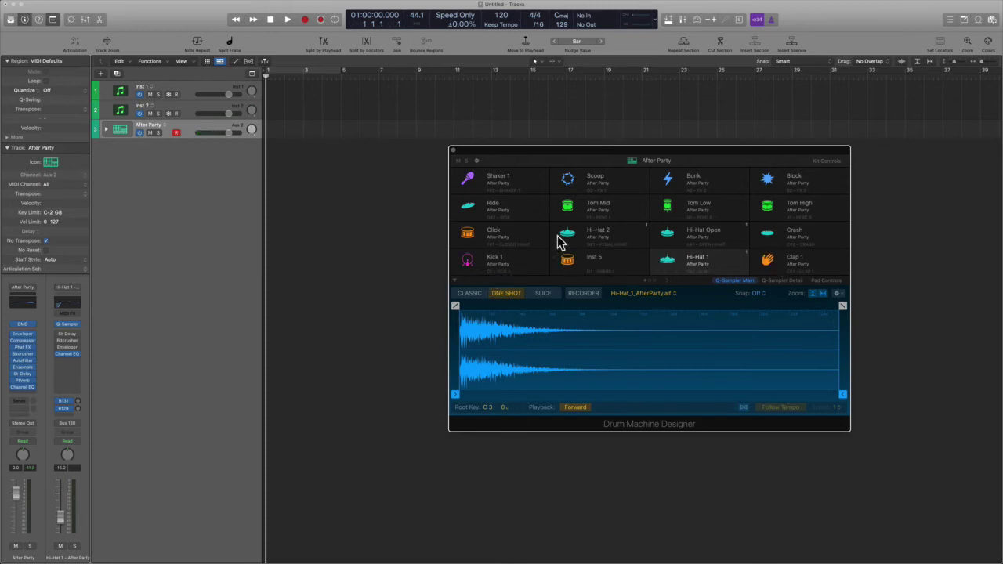
Step: Set Reorder Pads to Visual Only and move Click into the Hi-Hat Open slot
{"action": "left_click", "coordinate": [477, 160]}
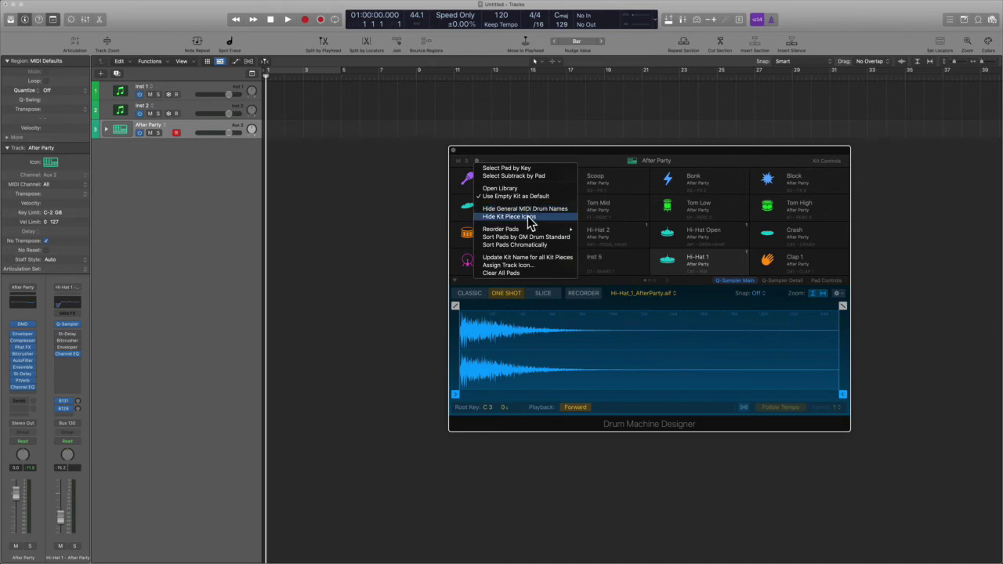
{"action": "left_click", "coordinate": [601, 237]}
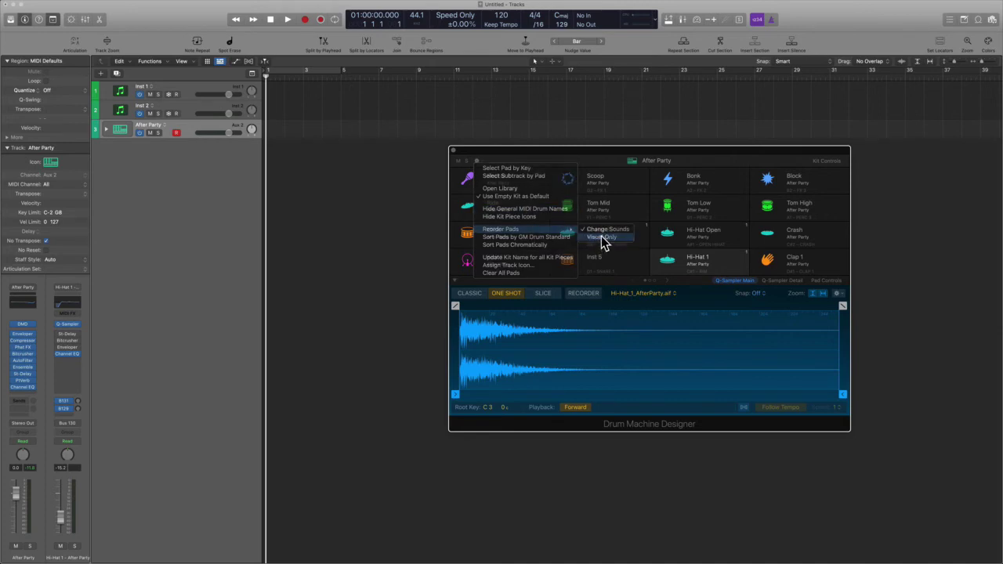
{"action": "left_click_drag", "start_coordinate": [497, 235], "coordinate": [727, 233]}
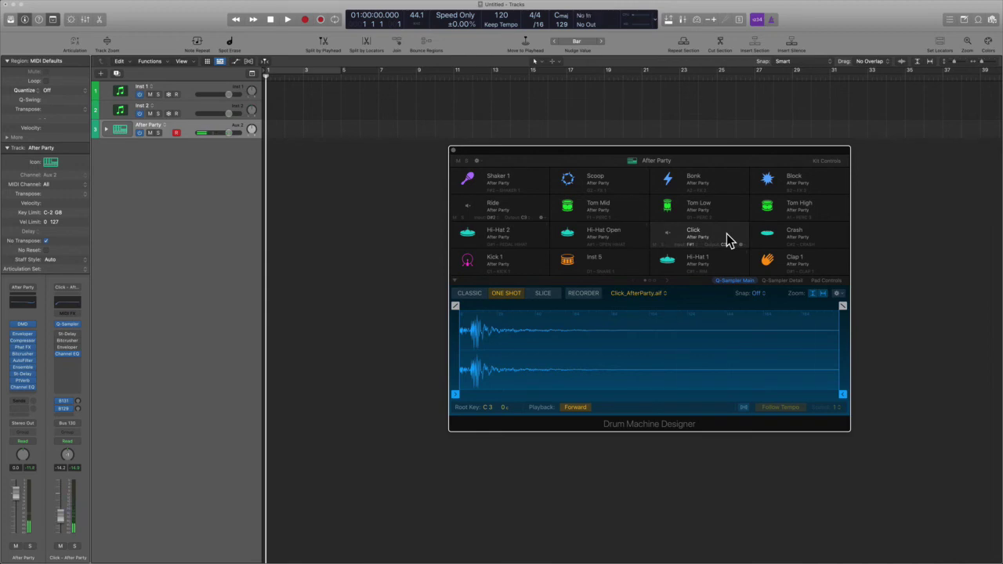
{"action": "left_click", "coordinate": [478, 162]}
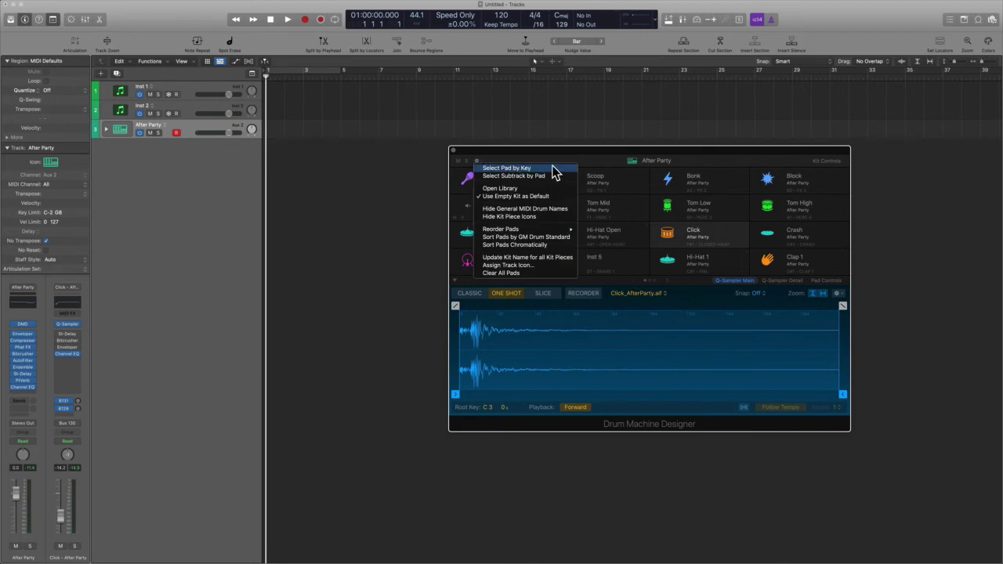
Step: Sort the pads chromatically, try moving Kick 1, then re-sort chromatically so Kick 1 sits bottom-left
{"action": "mouse_move", "coordinate": [542, 231]}
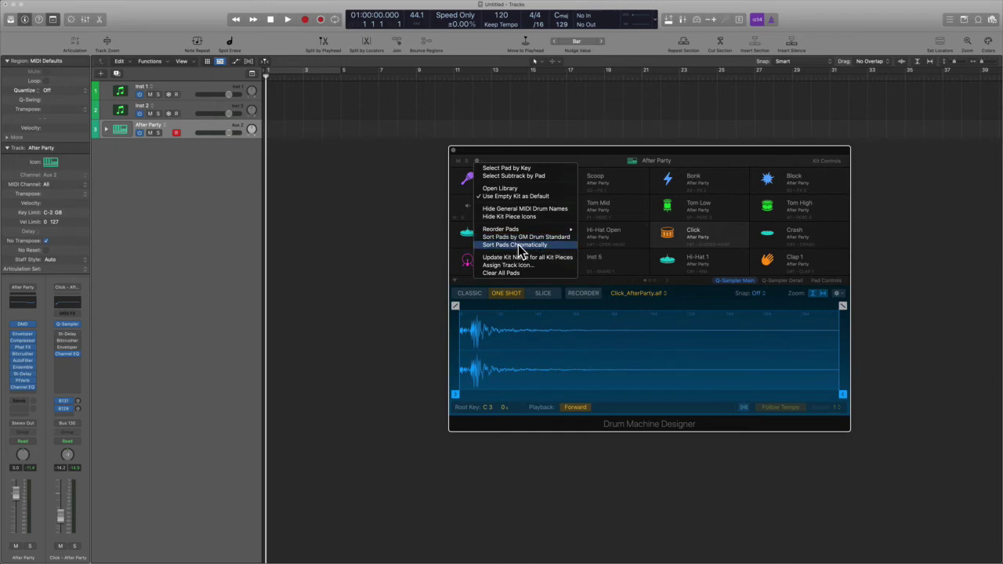
{"action": "left_click", "coordinate": [519, 245]}
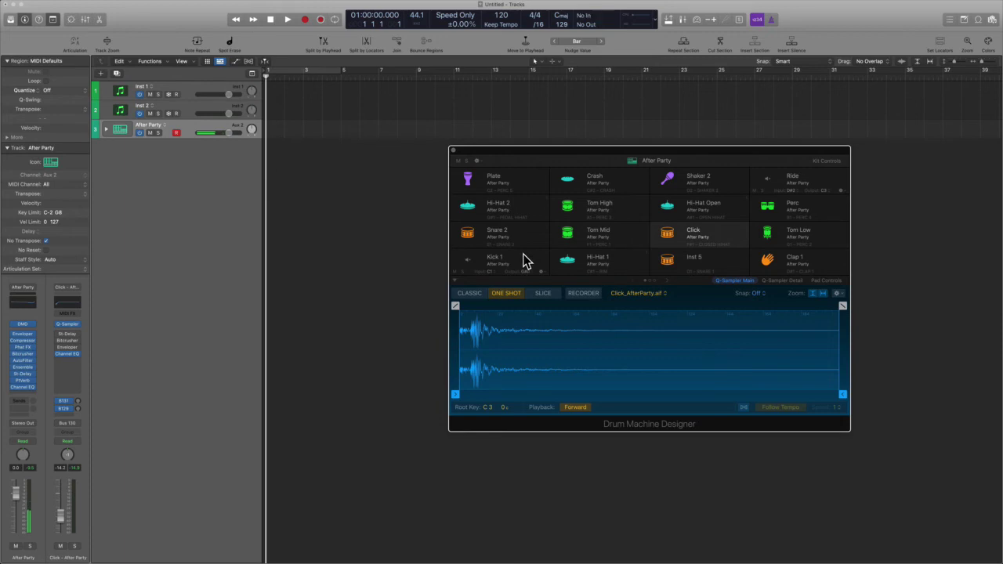
{"action": "left_click_drag", "start_coordinate": [525, 262], "coordinate": [616, 199]}
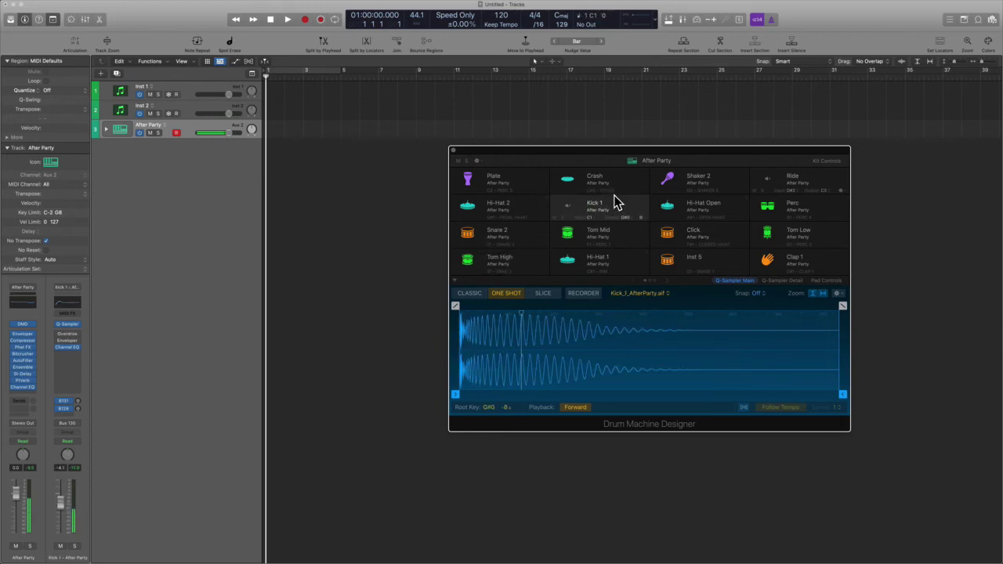
{"action": "left_click", "coordinate": [478, 160]}
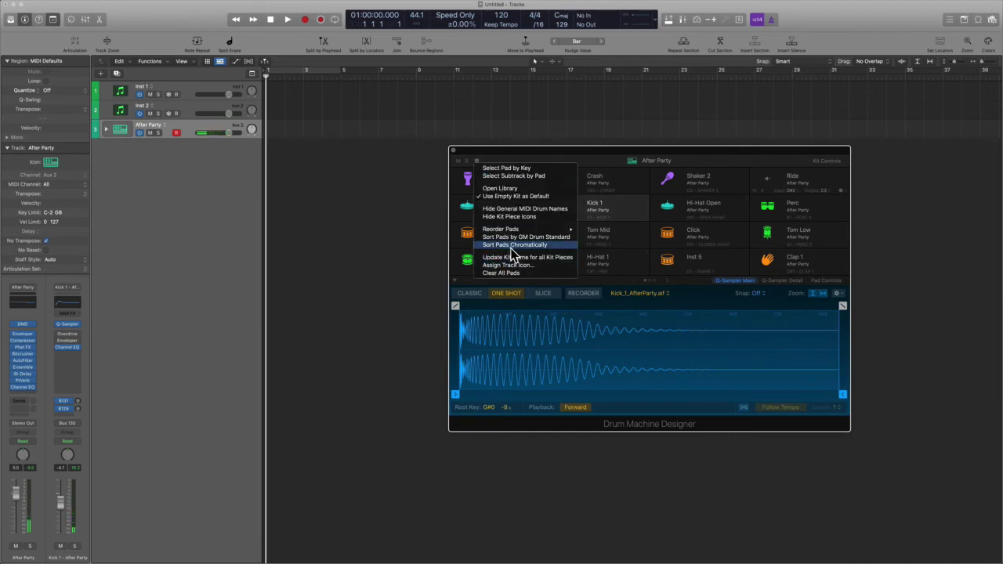
{"action": "left_click", "coordinate": [535, 245]}
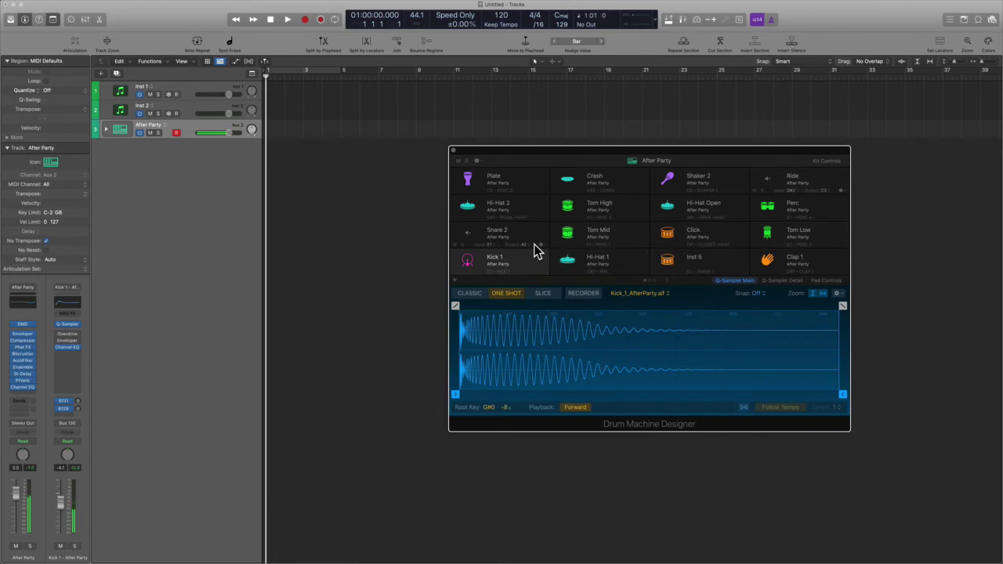
{"action": "left_click", "coordinate": [477, 161]}
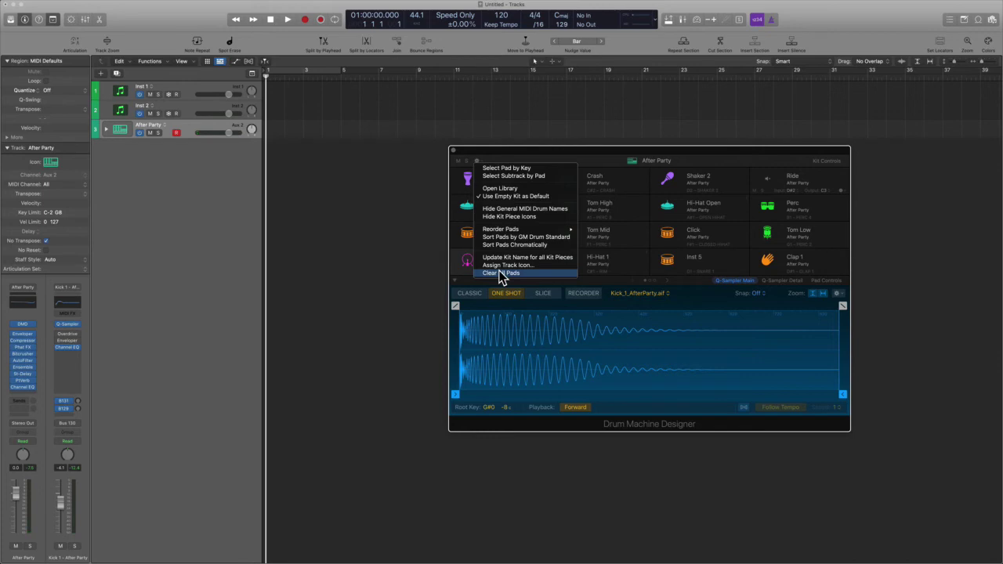
{"action": "left_click", "coordinate": [687, 272]}
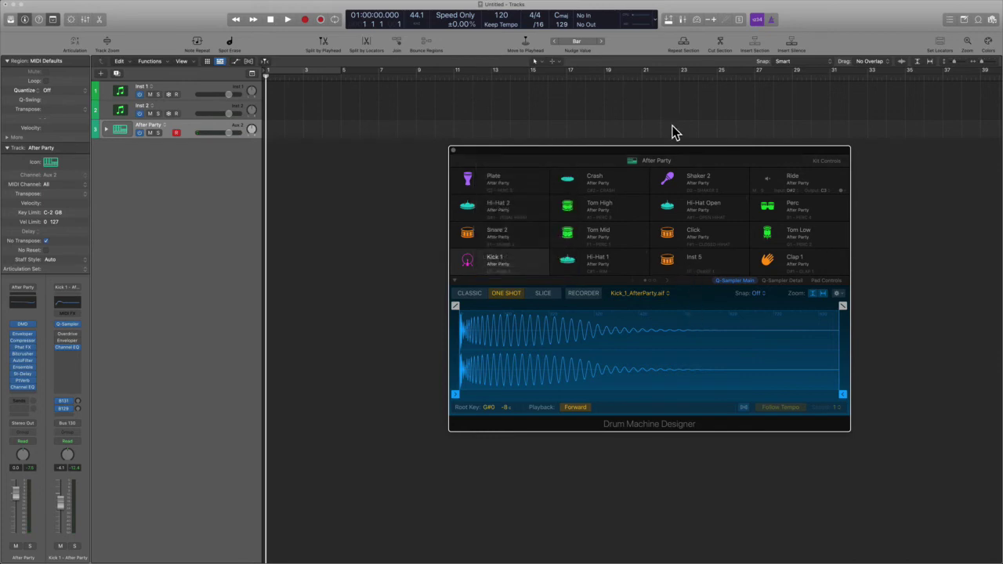
Step: Audition Hi-Hat 1 and Click, then set the Tom Mid pad's sample to Slice mode
{"action": "left_click_drag", "start_coordinate": [670, 153], "coordinate": [605, 74]}
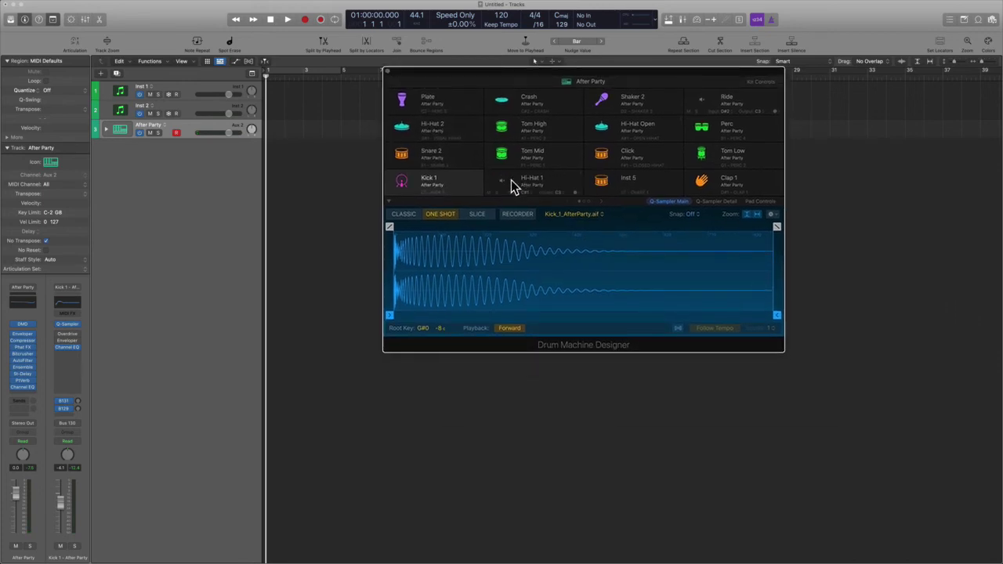
{"action": "left_click", "coordinate": [511, 185]}
{"action": "left_click", "coordinate": [597, 158]}
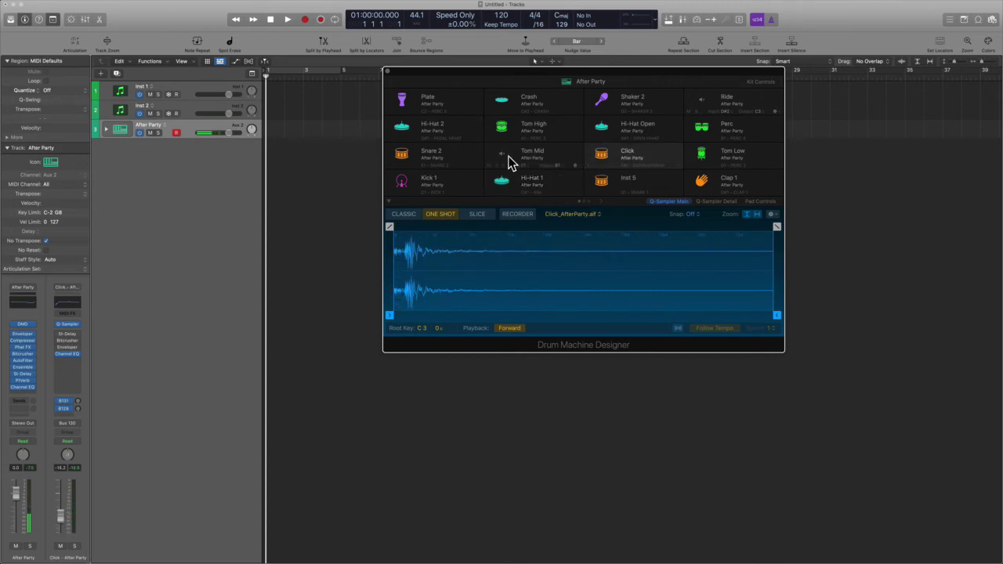
{"action": "left_click", "coordinate": [510, 160]}
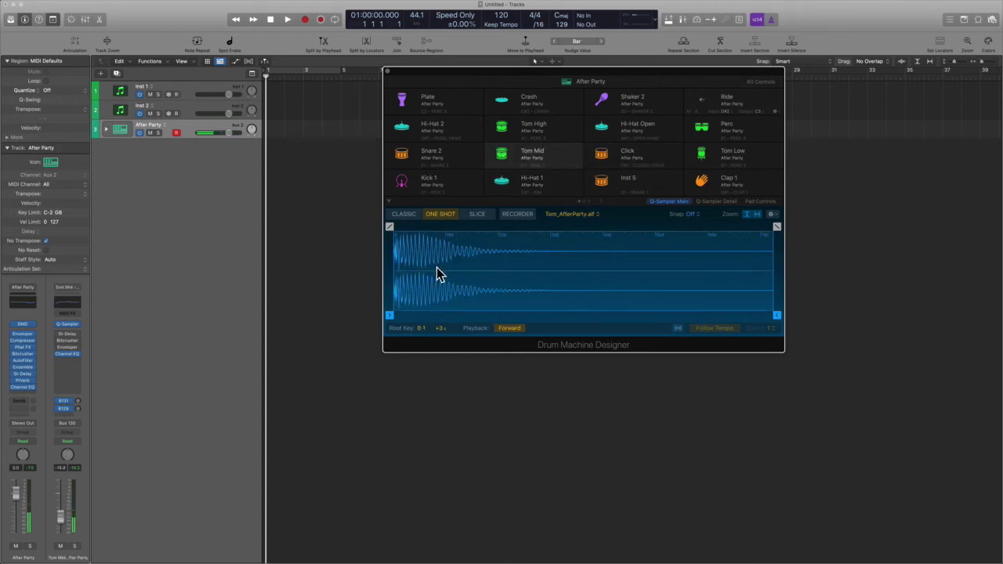
{"action": "left_click", "coordinate": [404, 214]}
{"action": "left_click", "coordinate": [441, 217]}
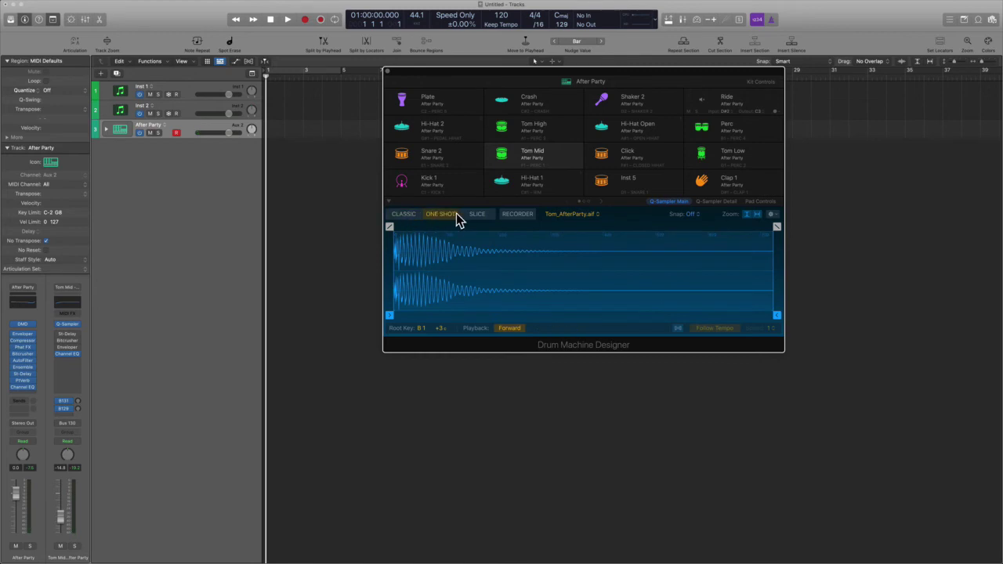
{"action": "left_click", "coordinate": [476, 214]}
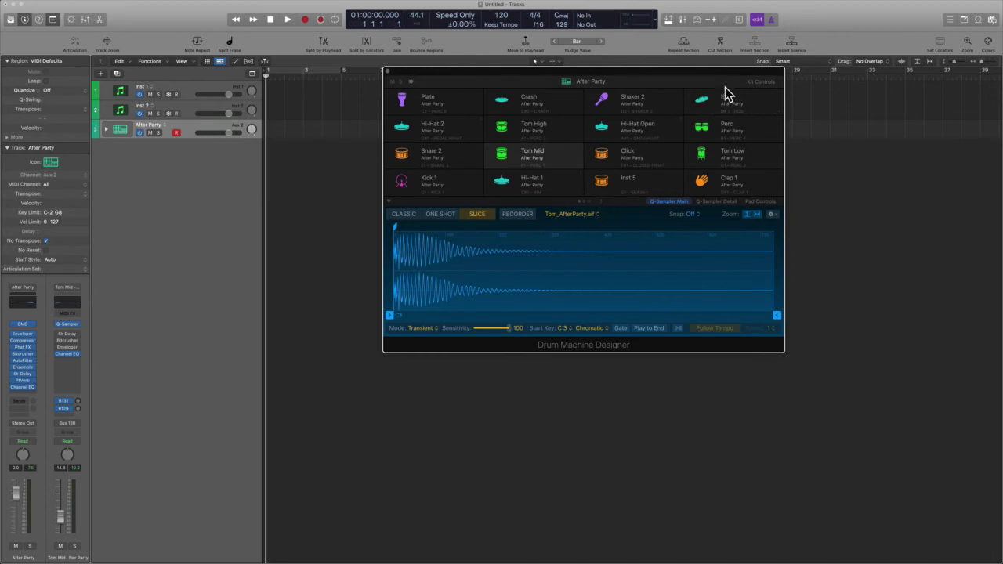
{"action": "left_click", "coordinate": [390, 202]}
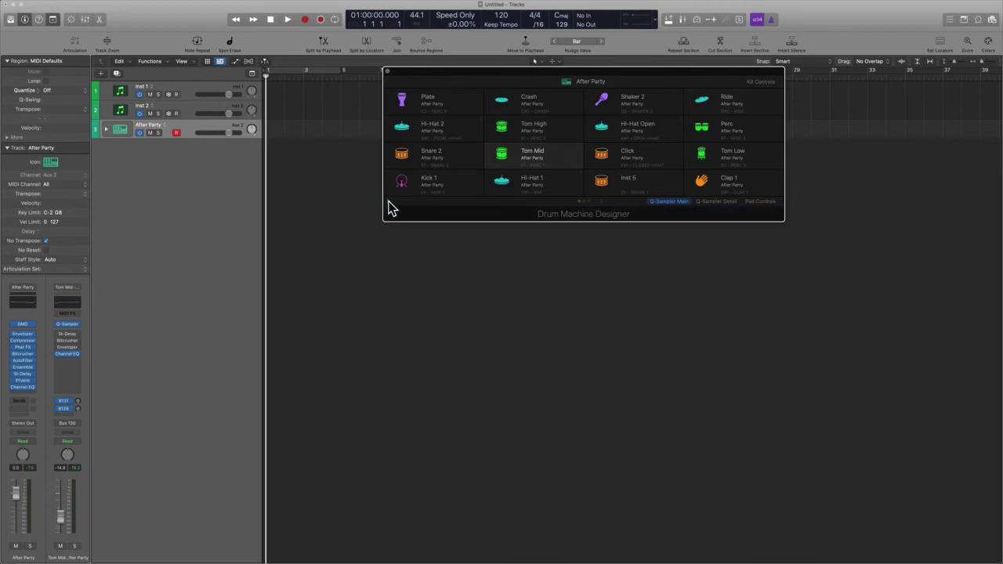
{"action": "left_click", "coordinate": [391, 201]}
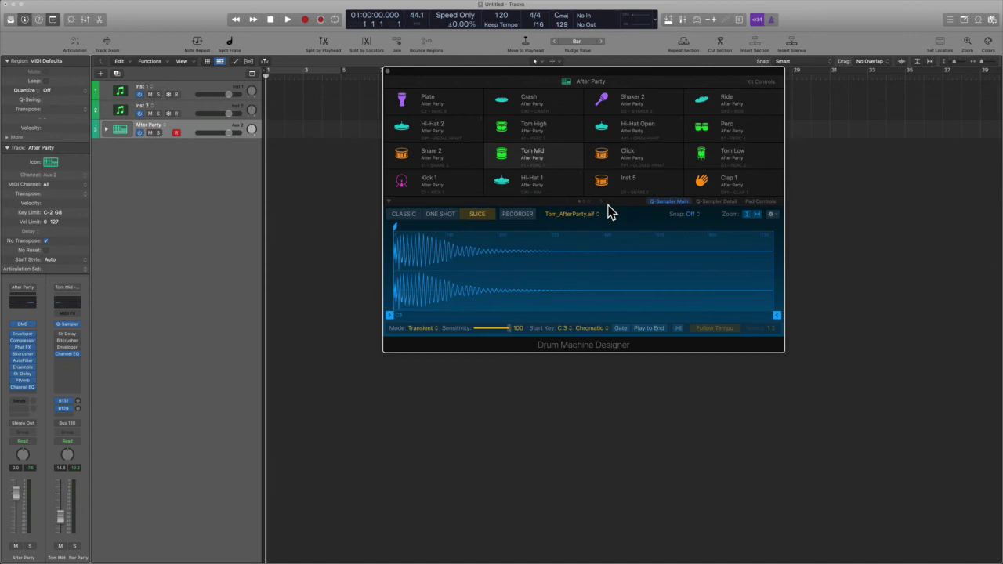
Step: Open the Library with Y and check the sampler's Details, Pad and waveform views
{"action": "key", "text": "y"}
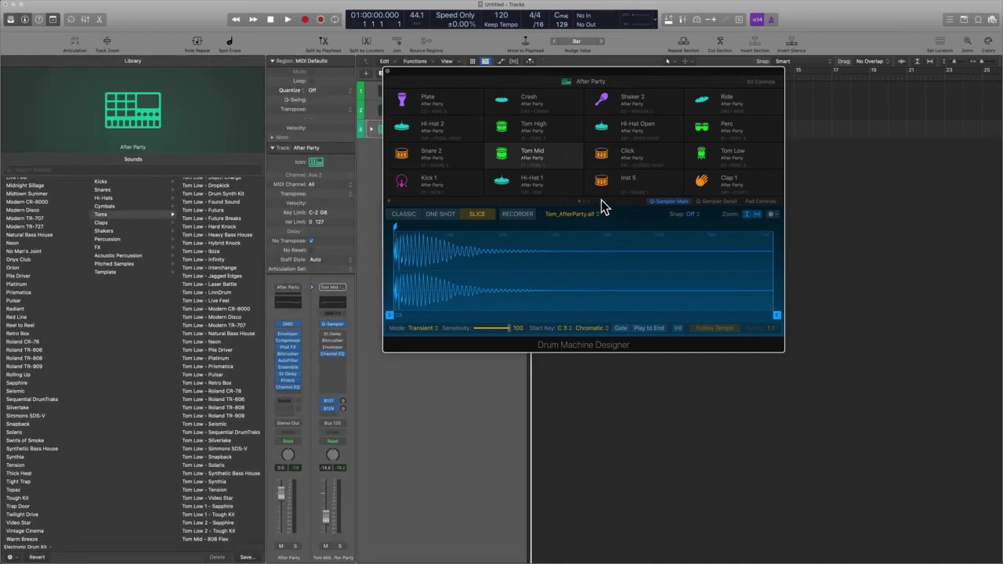
{"action": "scroll", "coordinate": [602, 200], "scroll_direction": "up", "scroll_amount": 2}
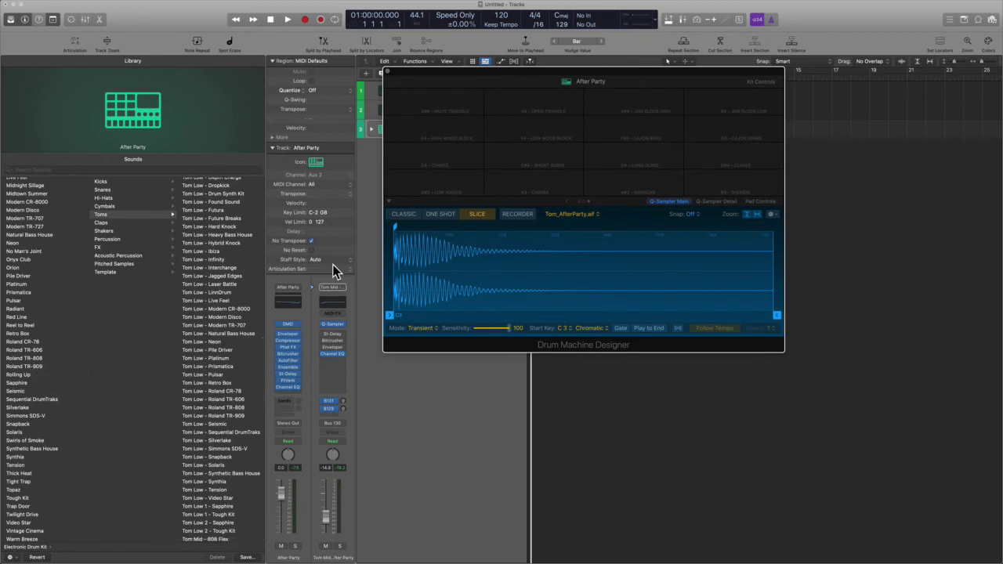
{"action": "left_click", "coordinate": [717, 202]}
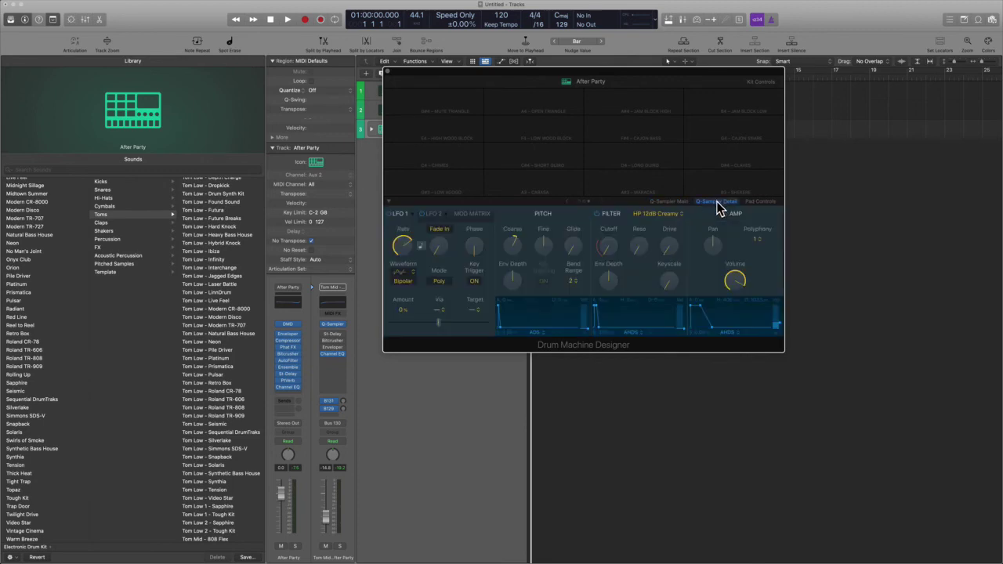
{"action": "left_click", "coordinate": [761, 202]}
{"action": "left_click", "coordinate": [679, 202]}
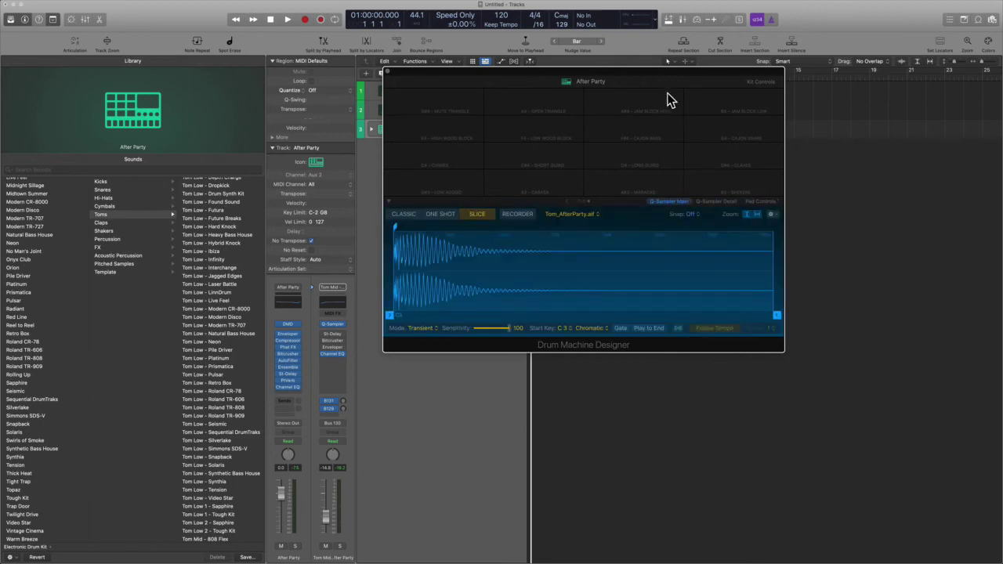
{"action": "left_click_drag", "start_coordinate": [663, 74], "coordinate": [682, 86]}
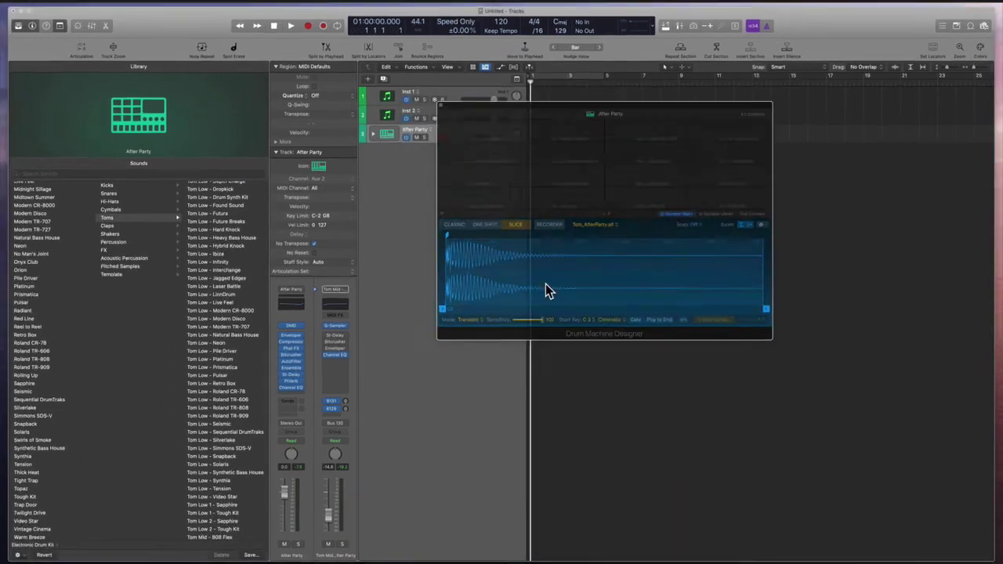
Step: Open a new Finder window on an empty desktop space
{"action": "key", "text": "ctrl+Up"}
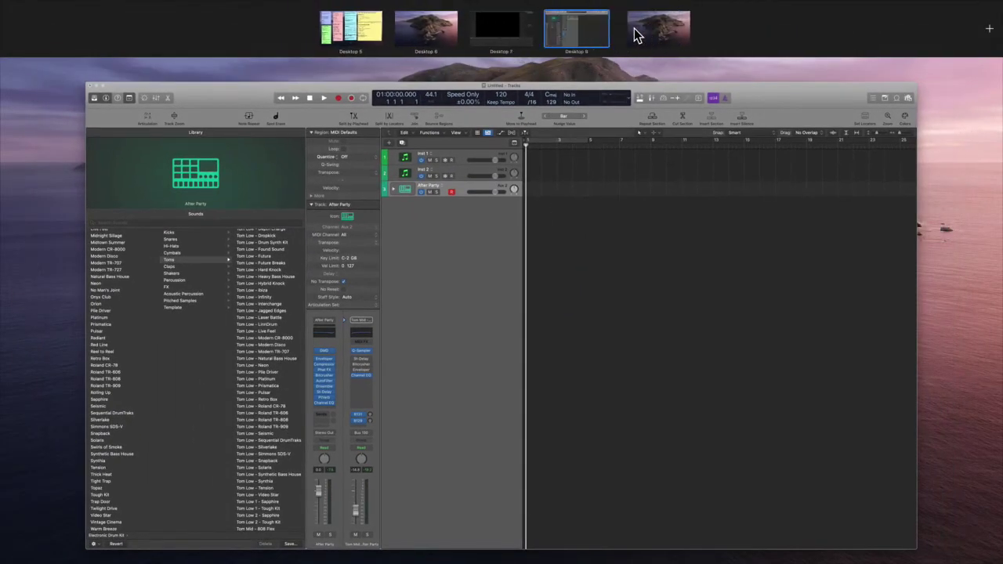
{"action": "left_click", "coordinate": [635, 35]}
{"action": "key", "text": "super+n"}
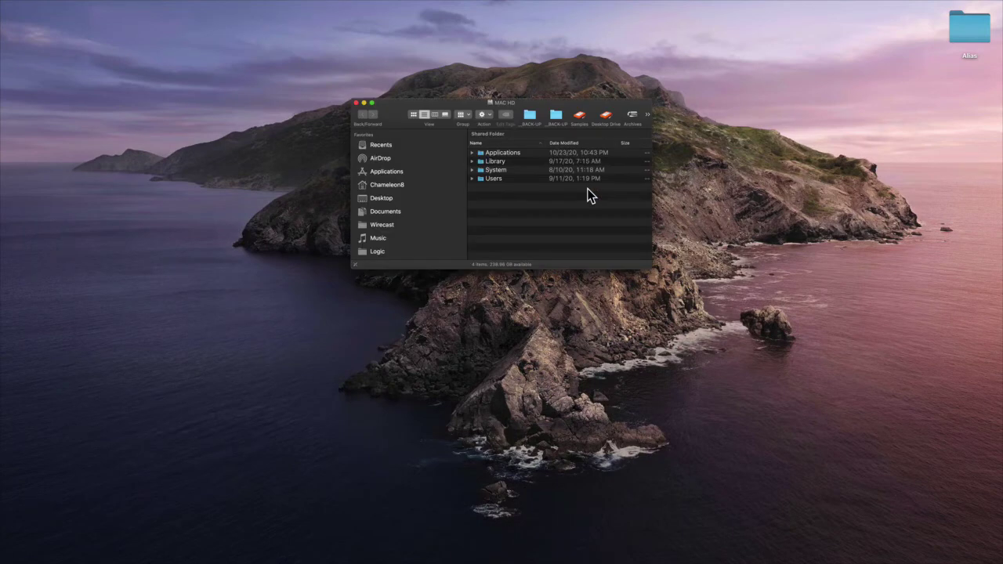
Step: From Favorite Samples > INITIAL AUDIO > Kicks, select six kick .wav files and drag them into Logic
{"action": "scroll", "coordinate": [398, 236], "scroll_direction": "down", "scroll_amount": 5}
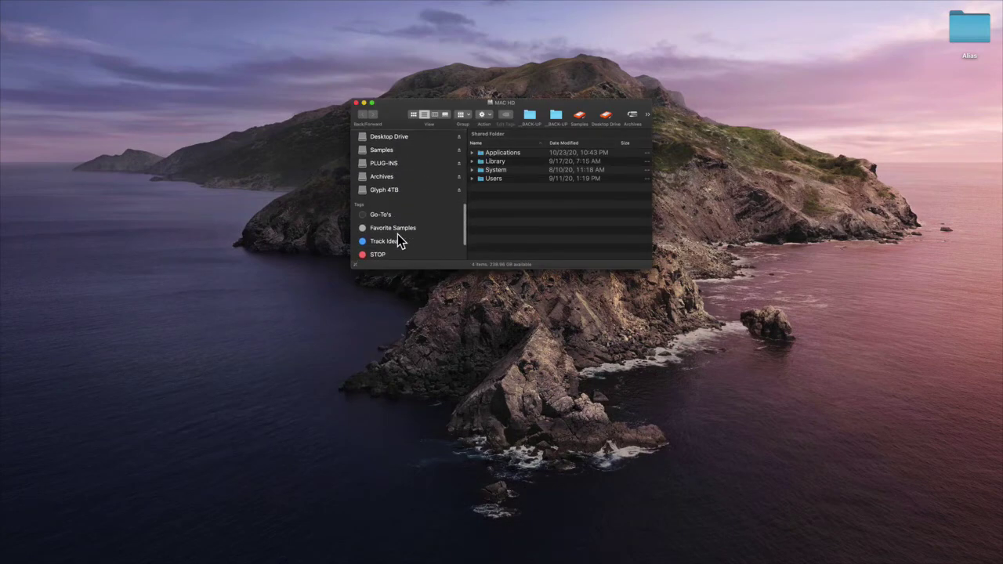
{"action": "left_click", "coordinate": [397, 233]}
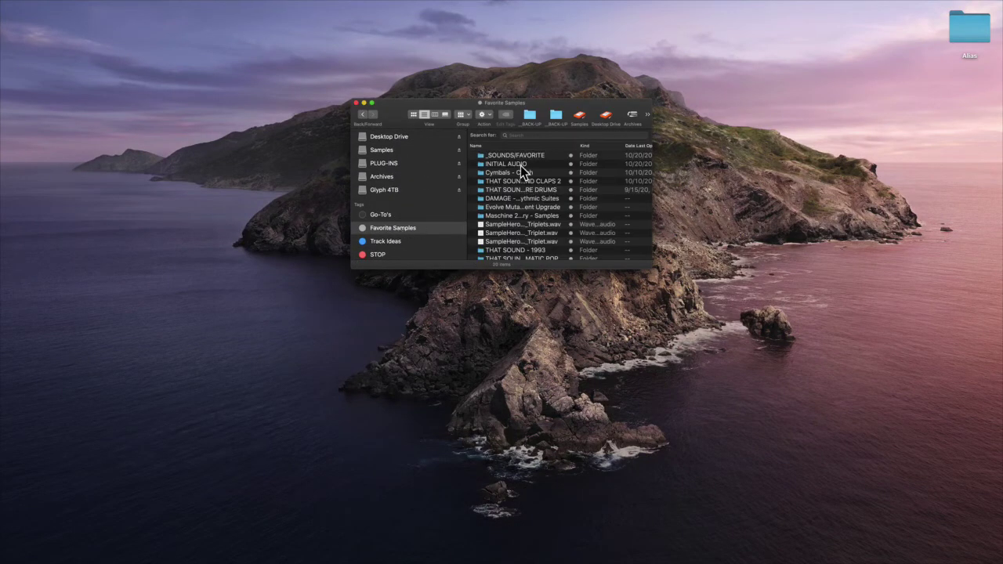
{"action": "double_click", "coordinate": [520, 165]}
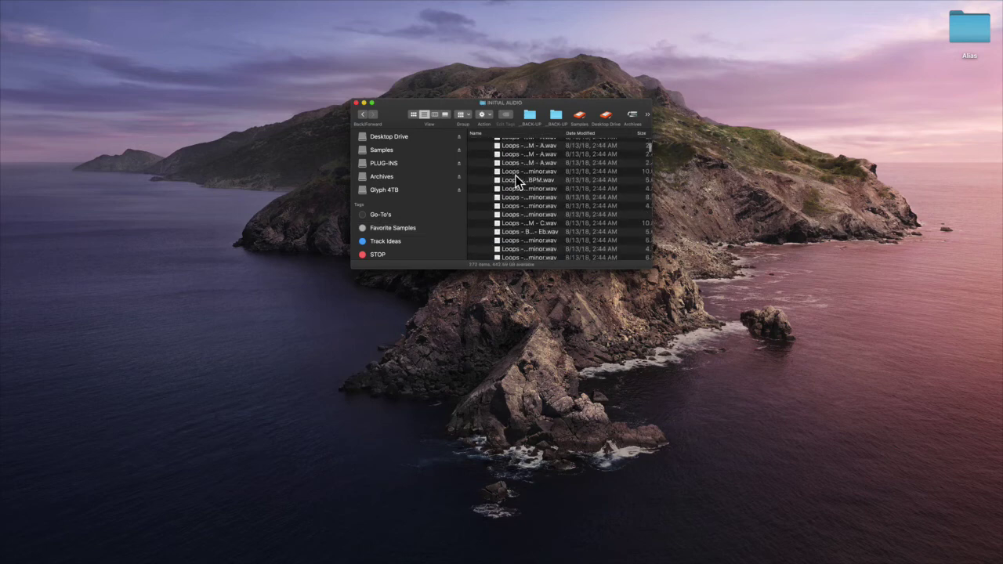
{"action": "scroll", "coordinate": [515, 181], "scroll_direction": "up", "scroll_amount": 4}
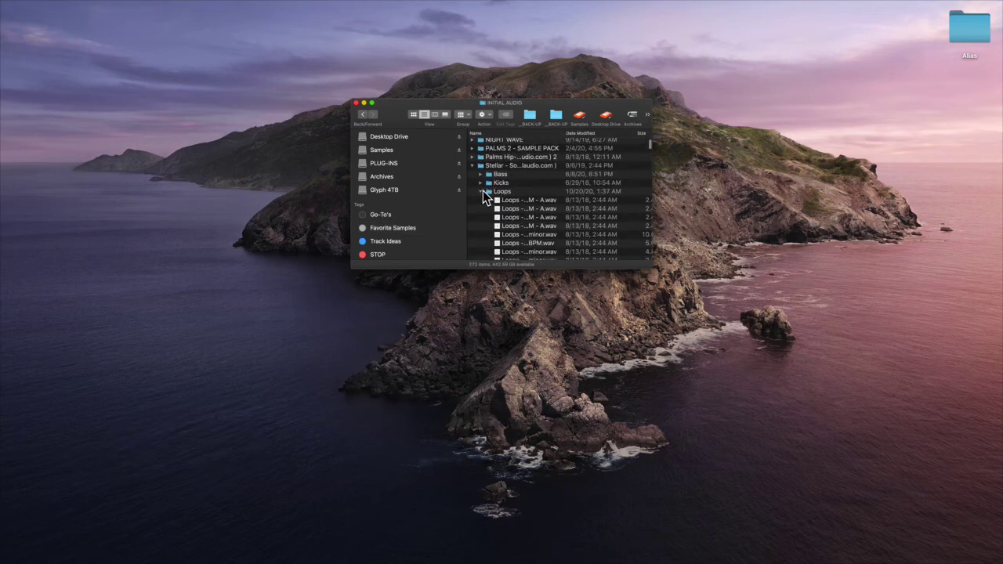
{"action": "left_click", "coordinate": [480, 184]}
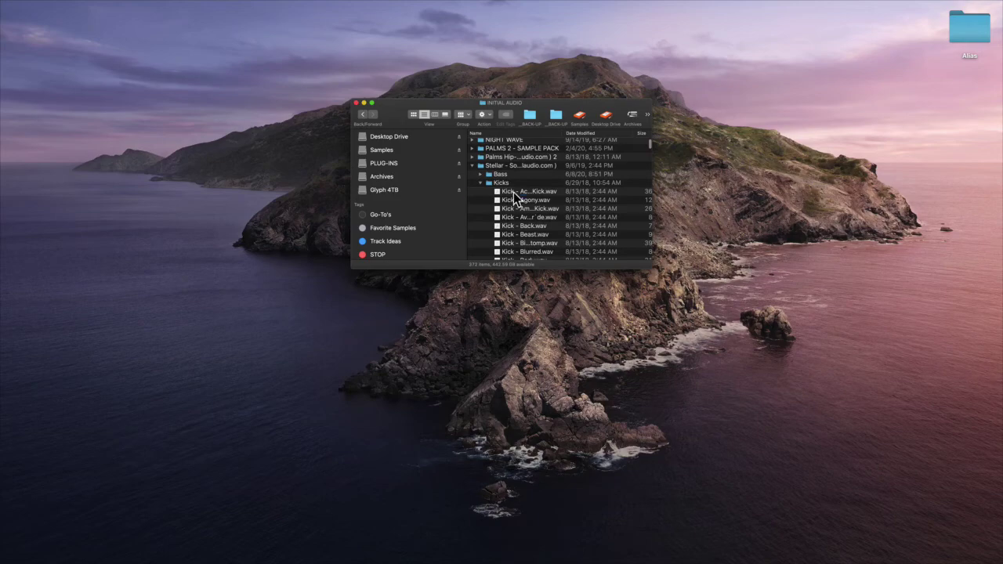
{"action": "left_click", "coordinate": [513, 192]}
{"action": "left_click", "coordinate": [531, 233], "text": "shift"}
{"action": "left_click_drag", "start_coordinate": [532, 233], "coordinate": [573, 161]}
{"action": "key", "text": "ctrl+Left"}
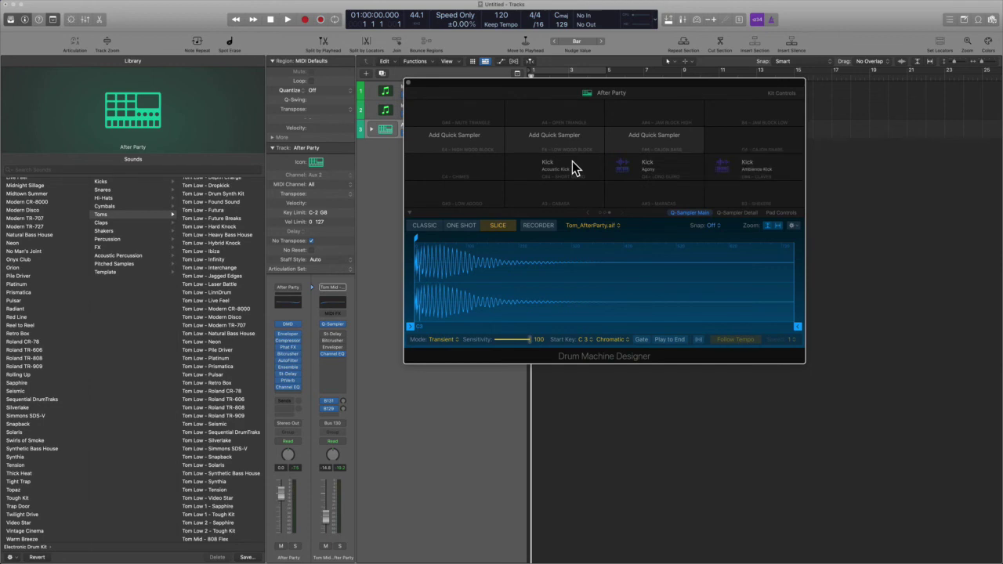
Step: Check the Acoustic Kick, Agony, Ambience Kick, Back, Beast and Avant'gar'de kick pads
{"action": "left_click", "coordinate": [554, 167]}
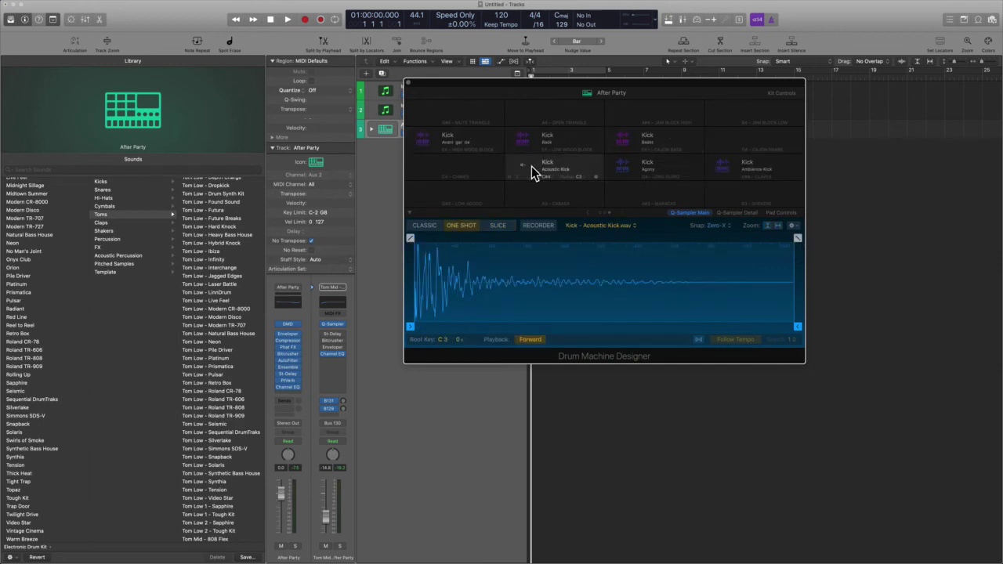
{"action": "left_click", "coordinate": [627, 163]}
{"action": "left_click", "coordinate": [725, 166]}
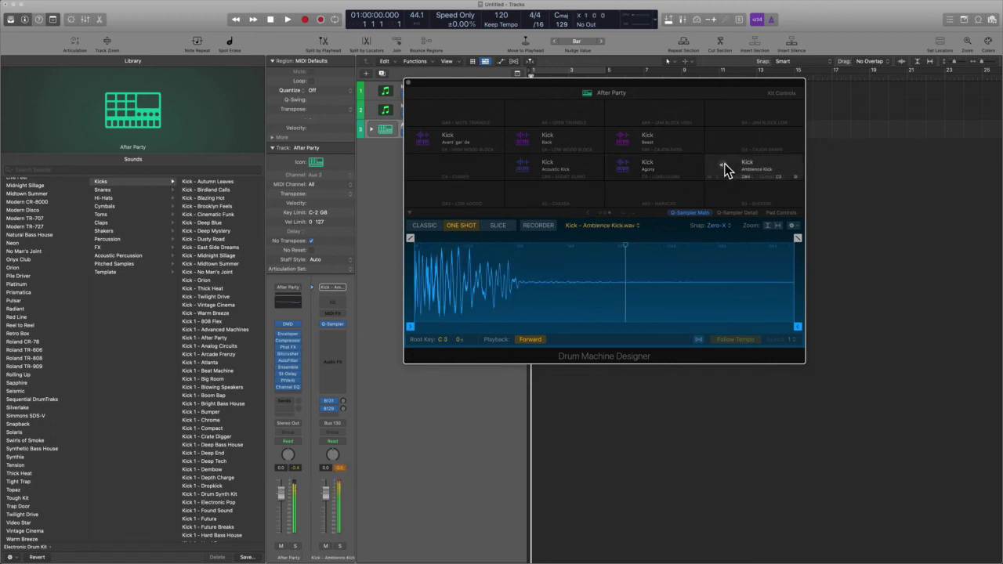
{"action": "left_click", "coordinate": [525, 140]}
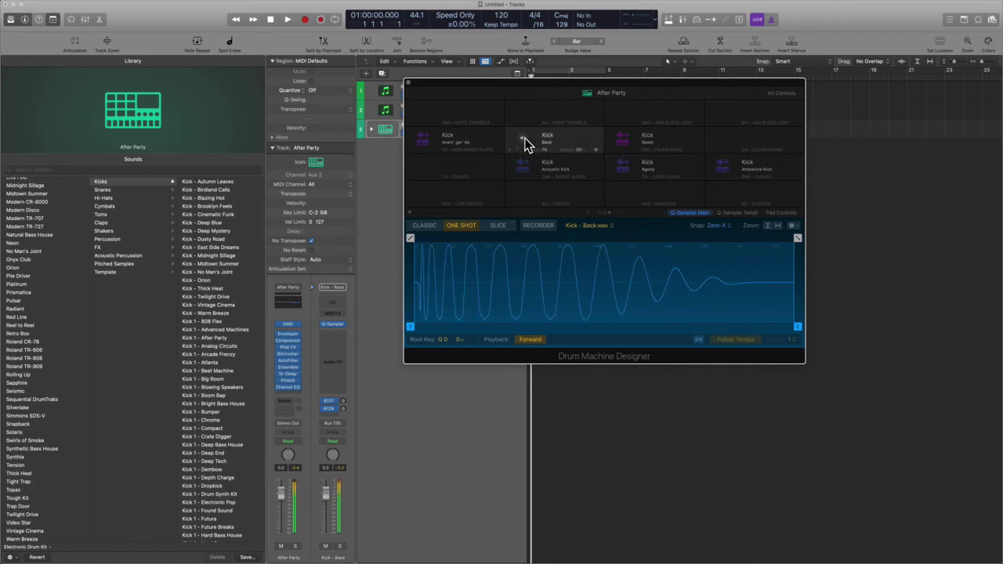
{"action": "left_click", "coordinate": [629, 140]}
{"action": "left_click", "coordinate": [423, 144]}
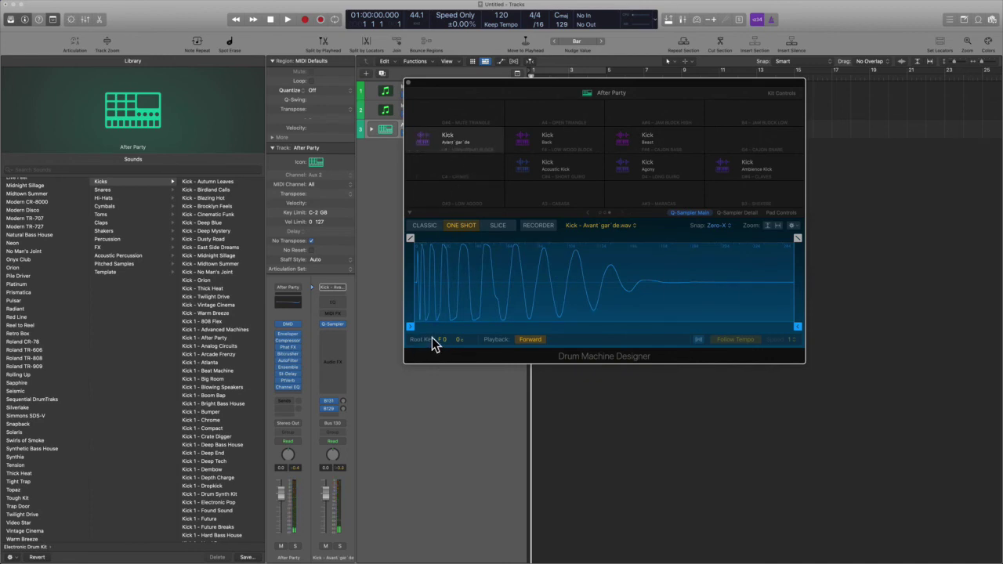
Step: Set the Avant'gar'de pad to Classic mode, lower its volume to -11 dB, and show Kit Controls
{"action": "left_click", "coordinate": [427, 225]}
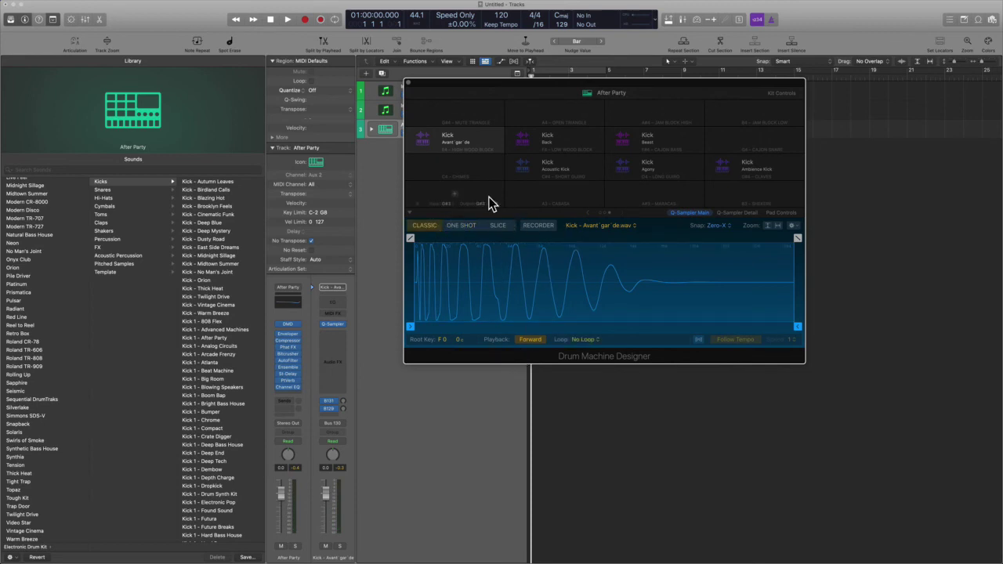
{"action": "left_click", "coordinate": [737, 212]}
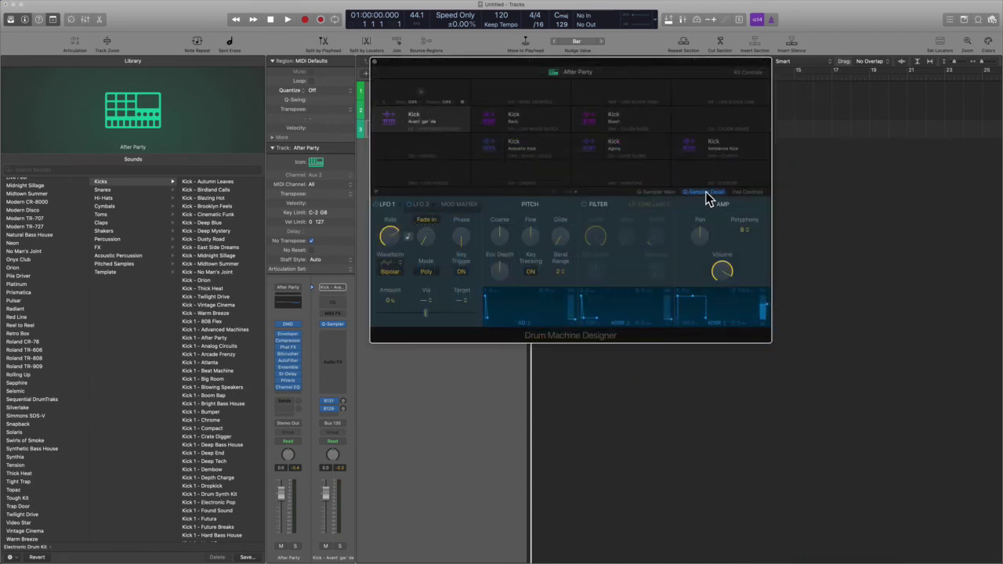
{"action": "mouse_move", "coordinate": [718, 276]}
{"action": "left_click_drag", "start_coordinate": [715, 273], "coordinate": [716, 278]}
{"action": "left_click", "coordinate": [661, 191]}
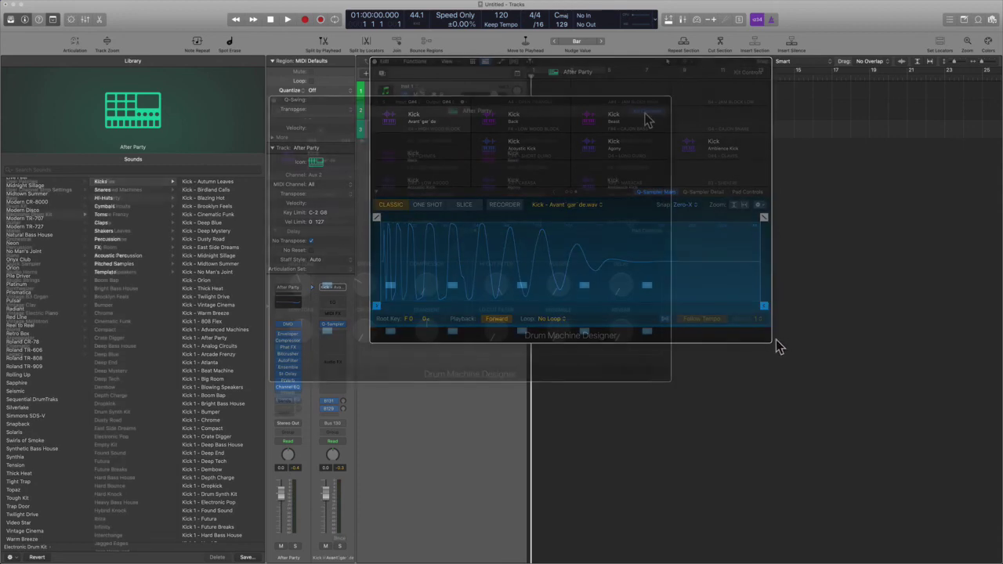
{"action": "left_click", "coordinate": [646, 112]}
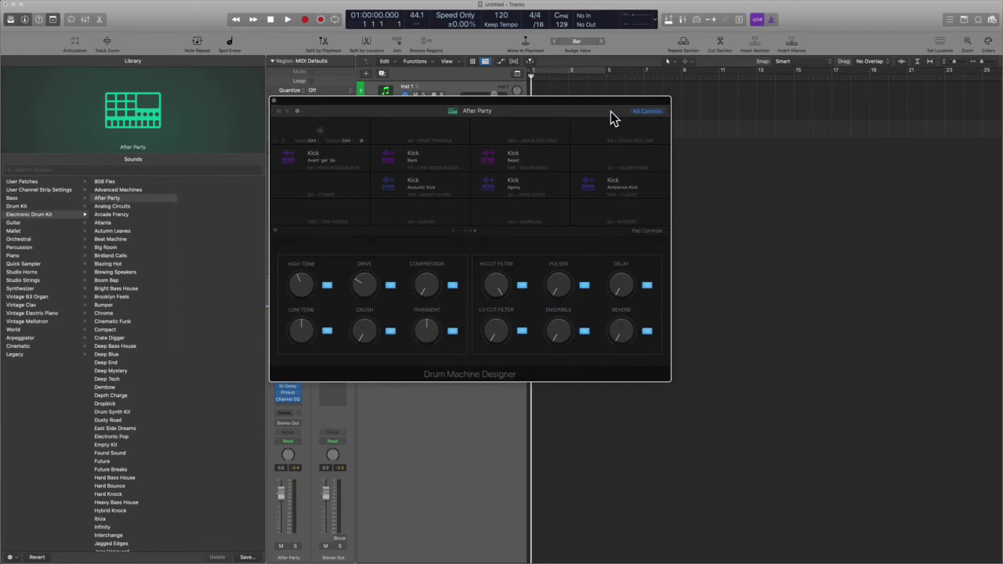
Step: Move Drum Machine Designer right and show the Avant'gar'de pad's own Pad Controls
{"action": "left_click_drag", "start_coordinate": [559, 104], "coordinate": [613, 100]}
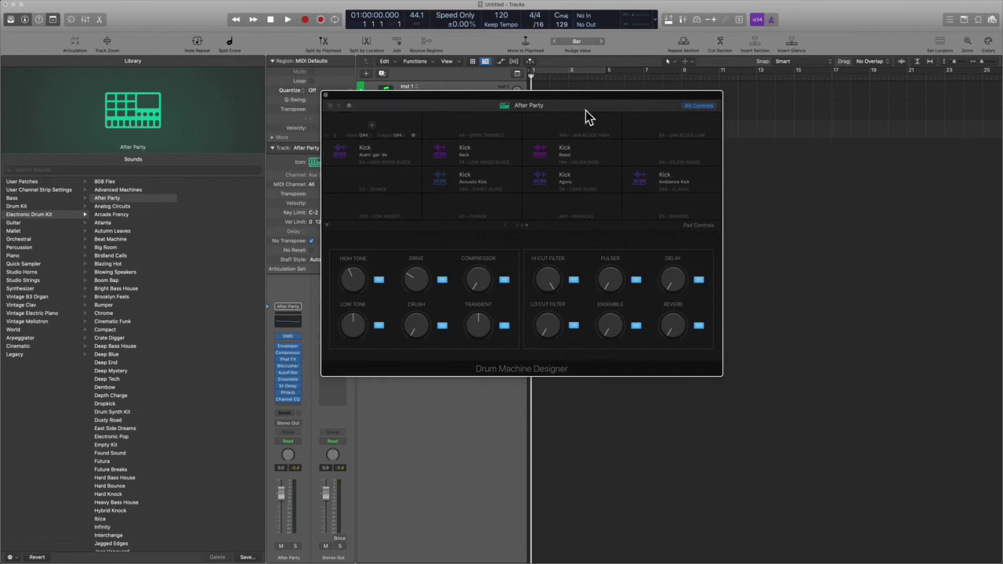
{"action": "mouse_move", "coordinate": [528, 112]}
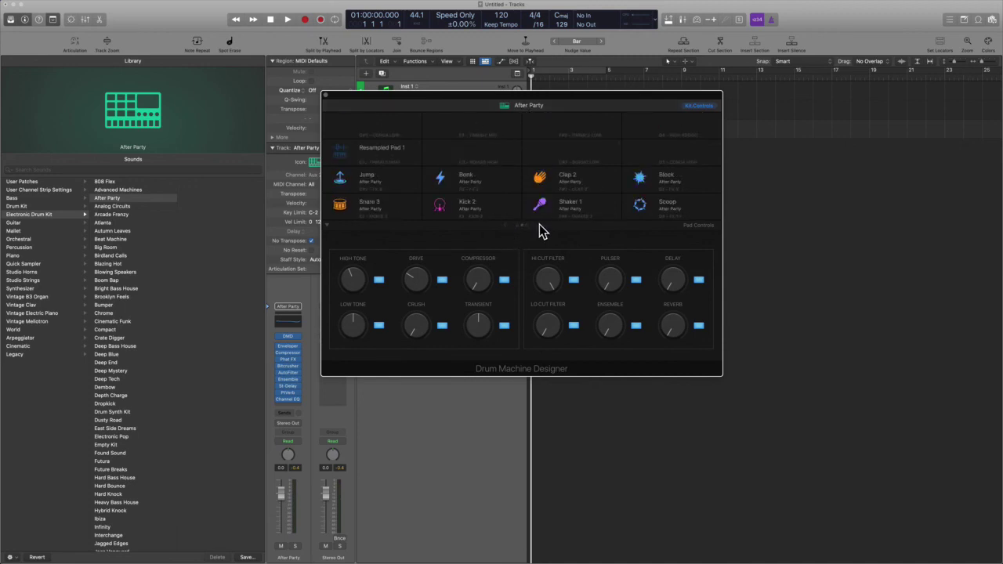
{"action": "left_click", "coordinate": [696, 225]}
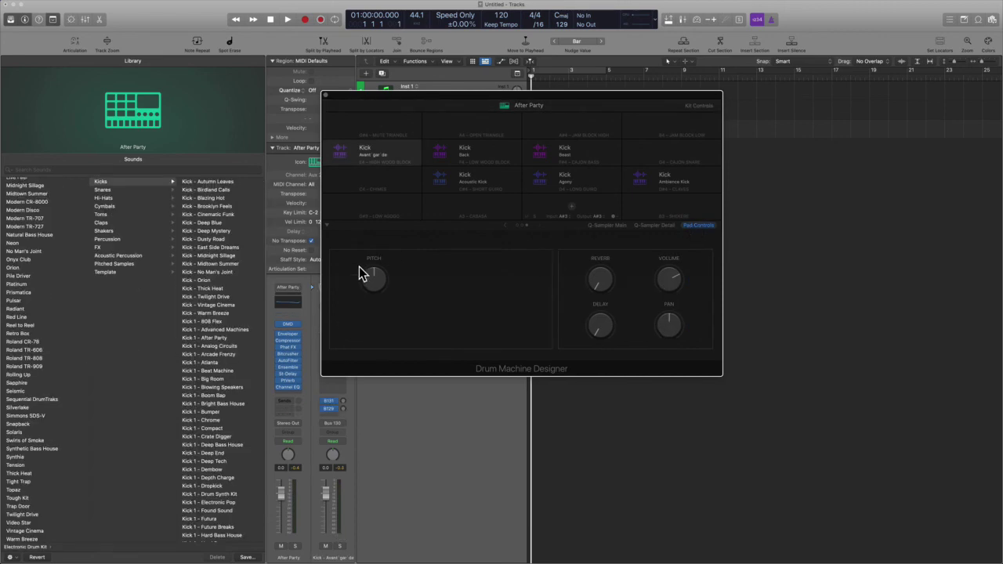
Step: Select the Back kick pad, compare Kit and Pad Controls, and move the window aside
{"action": "left_click", "coordinate": [466, 152]}
{"action": "left_click", "coordinate": [698, 107]}
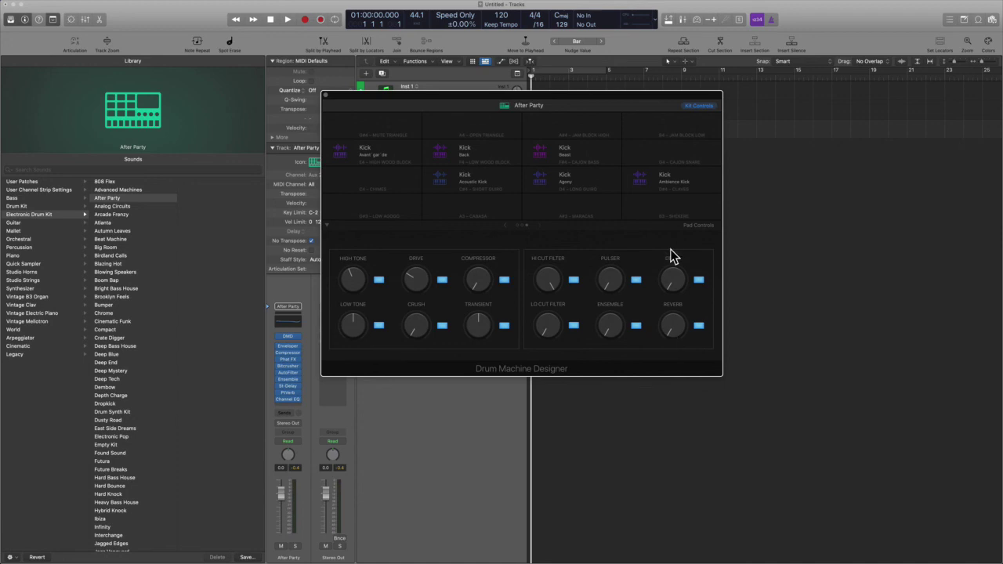
{"action": "left_click", "coordinate": [704, 227]}
{"action": "mouse_move", "coordinate": [472, 159]}
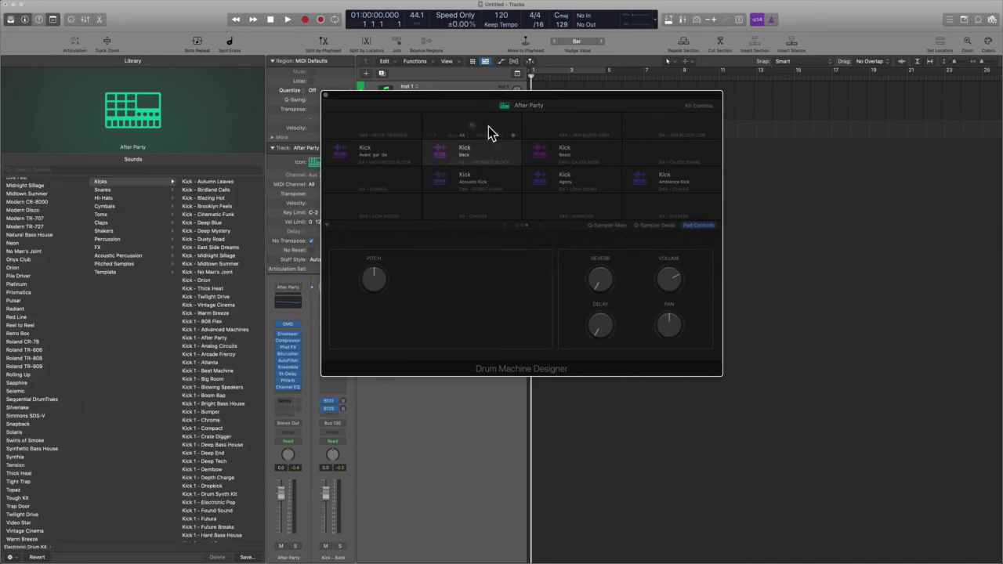
{"action": "left_click_drag", "start_coordinate": [497, 105], "coordinate": [573, 116]}
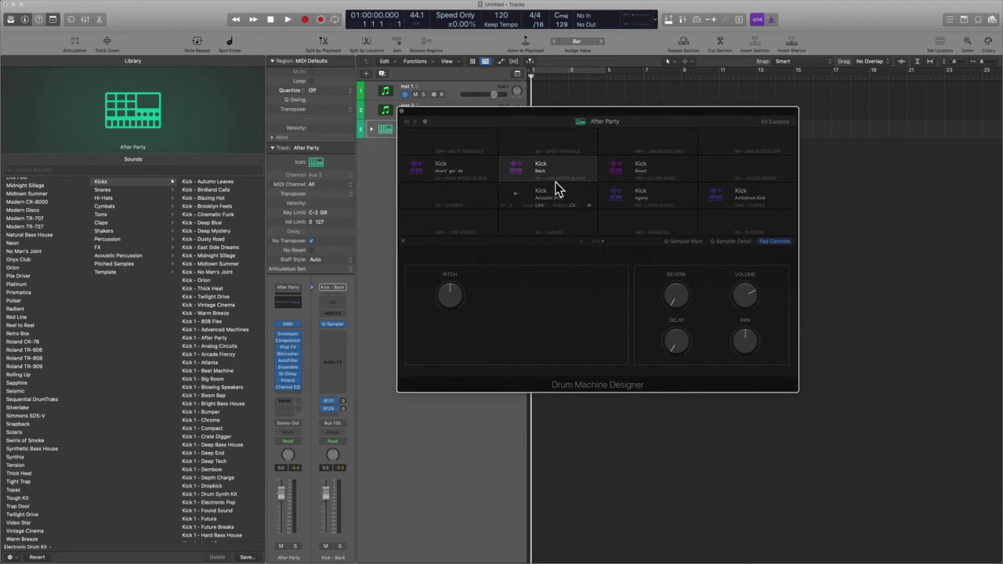
Step: Select the Acoustic Kick, Agony and Ambience Kick pads, then close Drum Machine Designer
{"action": "mouse_move", "coordinate": [555, 176]}
{"action": "left_click", "coordinate": [546, 195]}
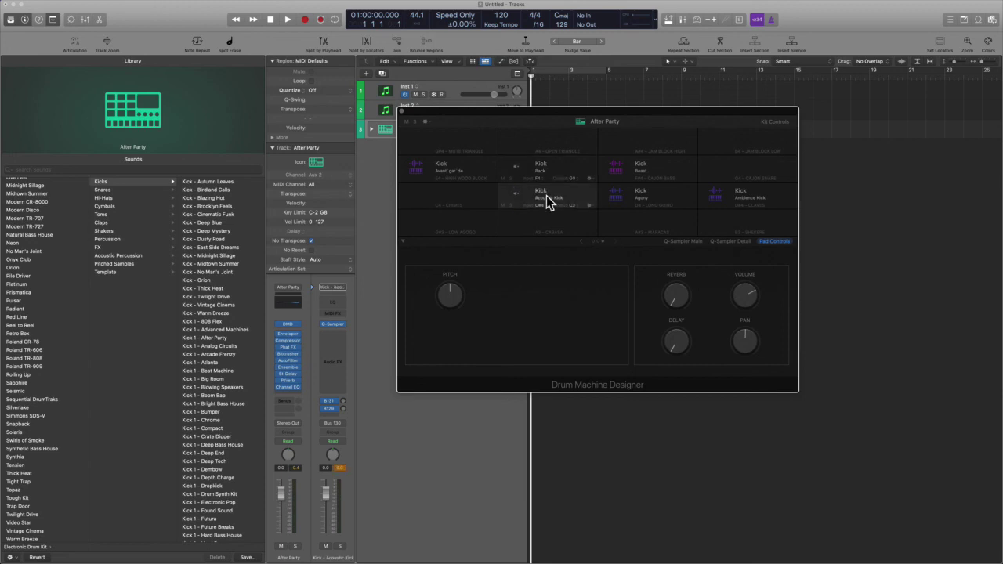
{"action": "left_click", "coordinate": [628, 194]}
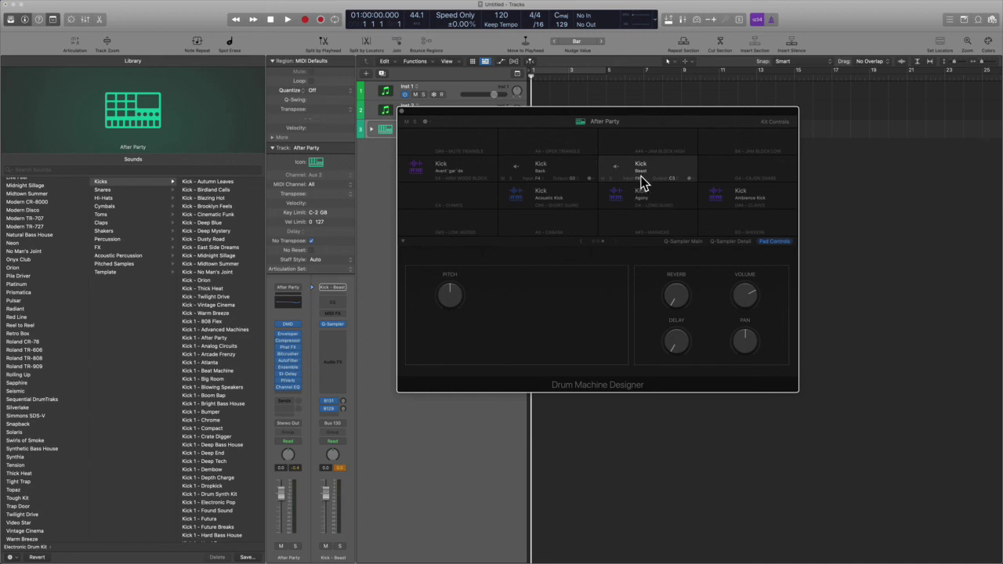
{"action": "left_click", "coordinate": [731, 197]}
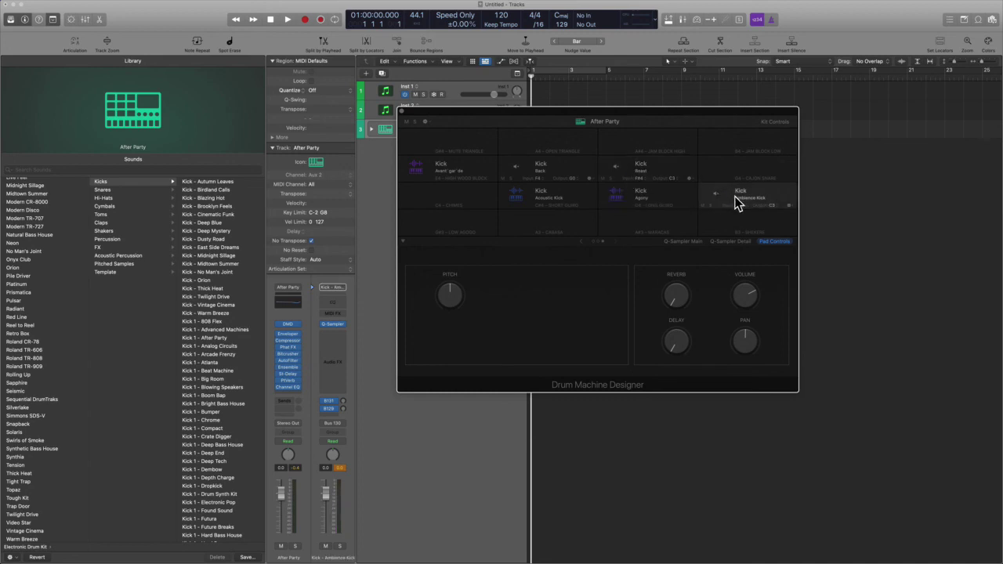
{"action": "key", "text": "super+w"}
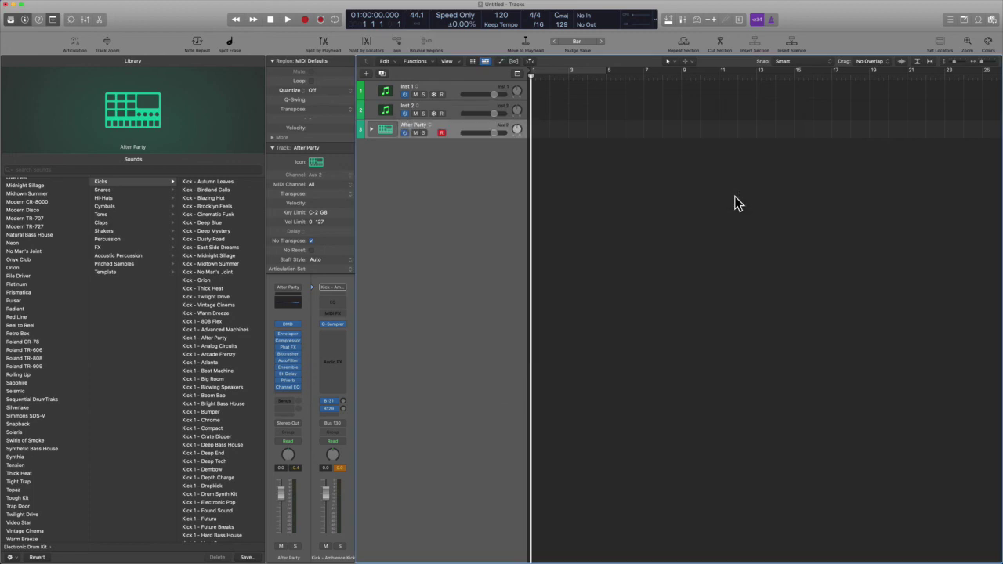
Step: Create an After Party pattern region and program Kick 1 on steps 1, 5, 9, 13 and 15
{"action": "right_click", "coordinate": [543, 130]}
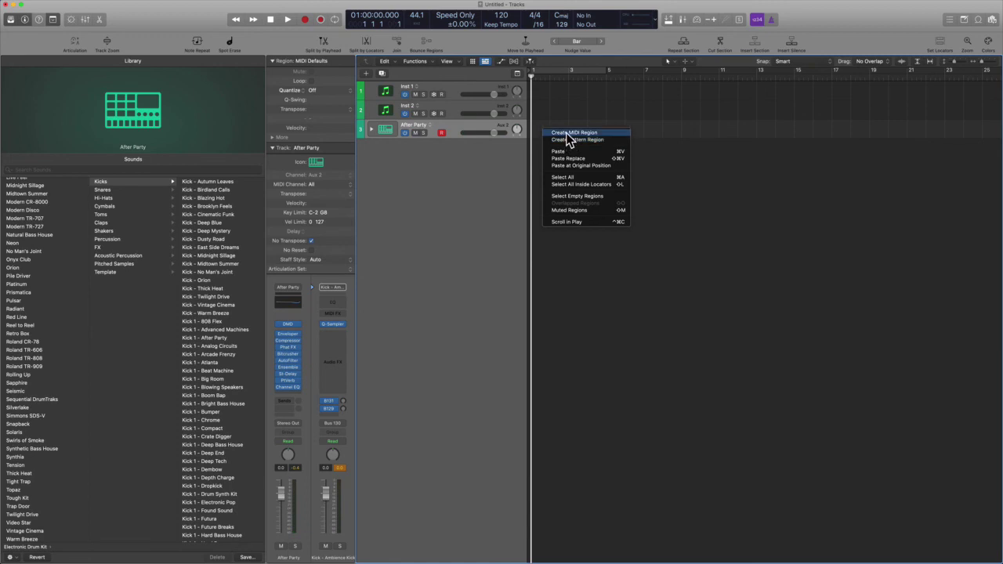
{"action": "left_click", "coordinate": [568, 141]}
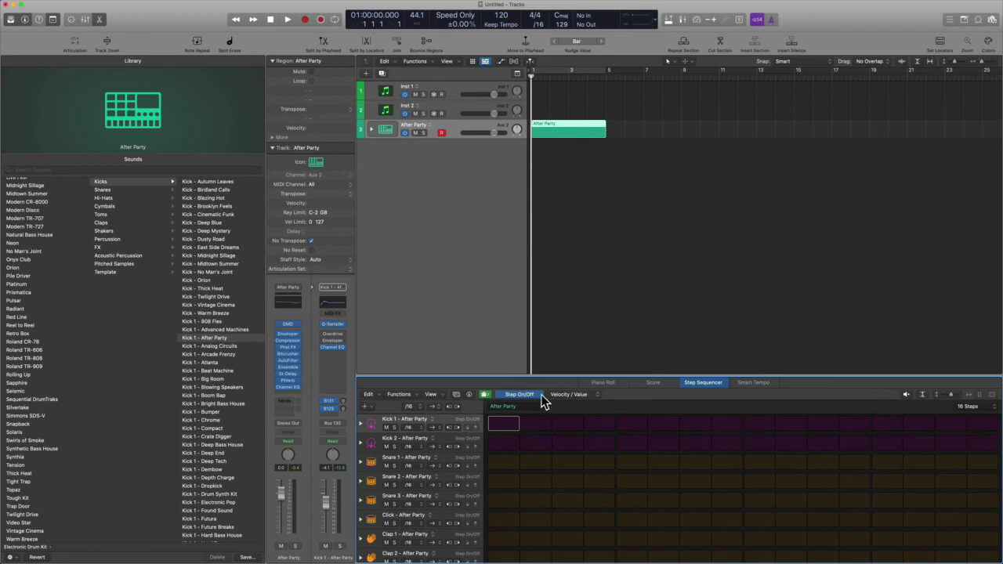
{"action": "left_click", "coordinate": [516, 422]}
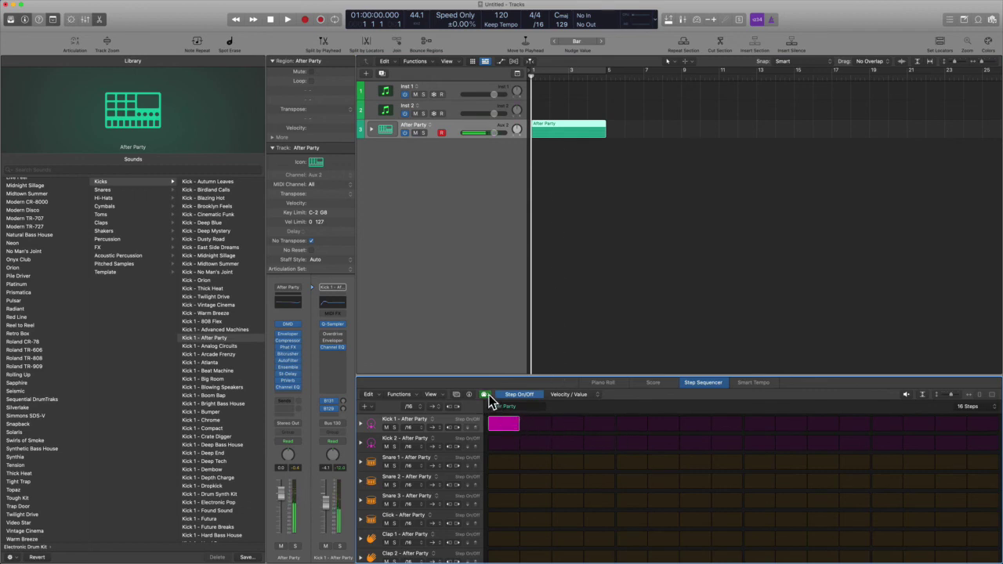
{"action": "left_click", "coordinate": [656, 424]}
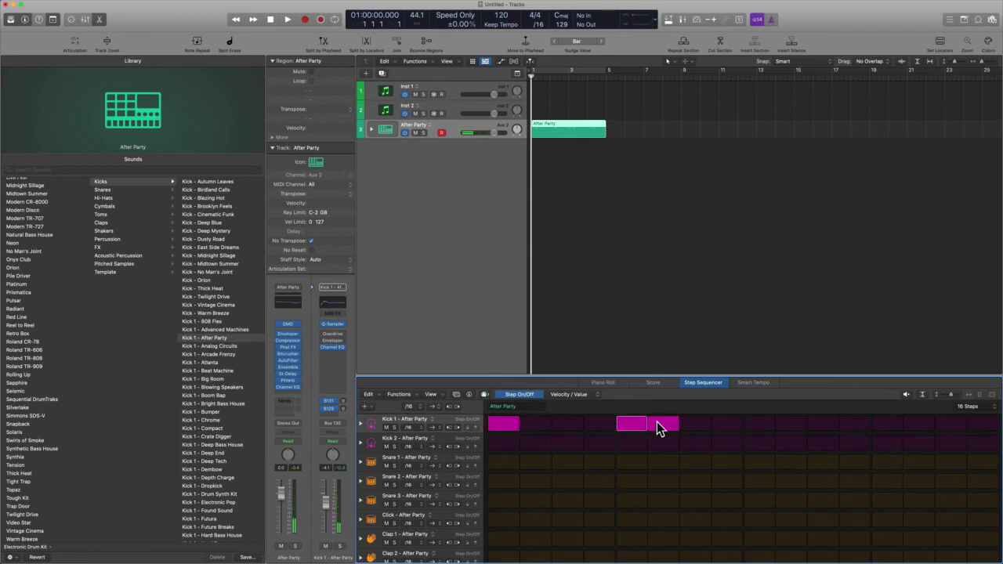
{"action": "left_click", "coordinate": [773, 424]}
{"action": "left_click", "coordinate": [900, 424]}
{"action": "left_click", "coordinate": [953, 424]}
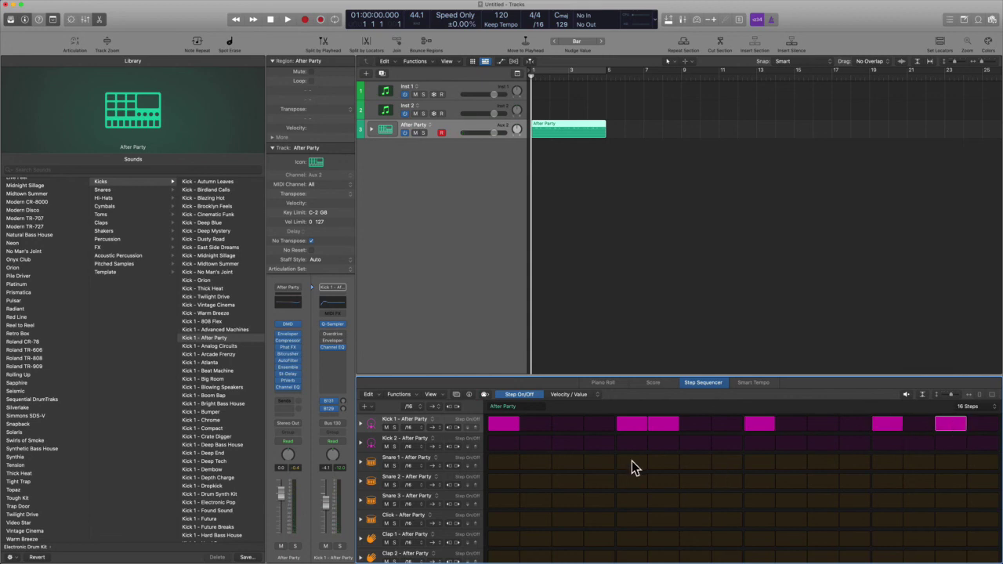
Step: Program Snare 1 and Snare 2 hits on steps 5, 9 and 13, plus late hits on 14 and 16
{"action": "left_click", "coordinate": [632, 462]}
{"action": "left_click", "coordinate": [632, 481]}
{"action": "left_click", "coordinate": [758, 464]}
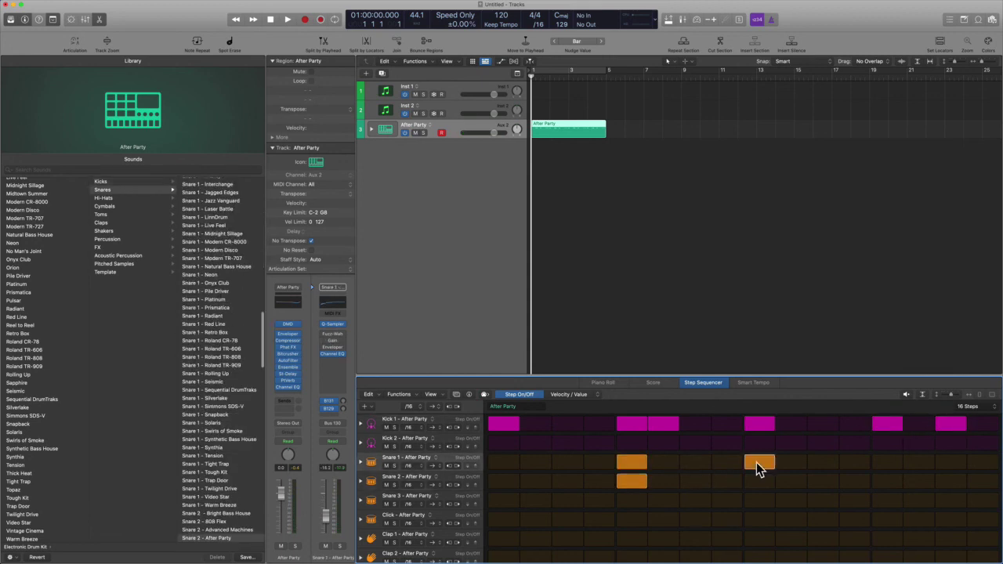
{"action": "left_click", "coordinate": [759, 479]}
{"action": "left_click", "coordinate": [898, 463]}
{"action": "left_click", "coordinate": [900, 481]}
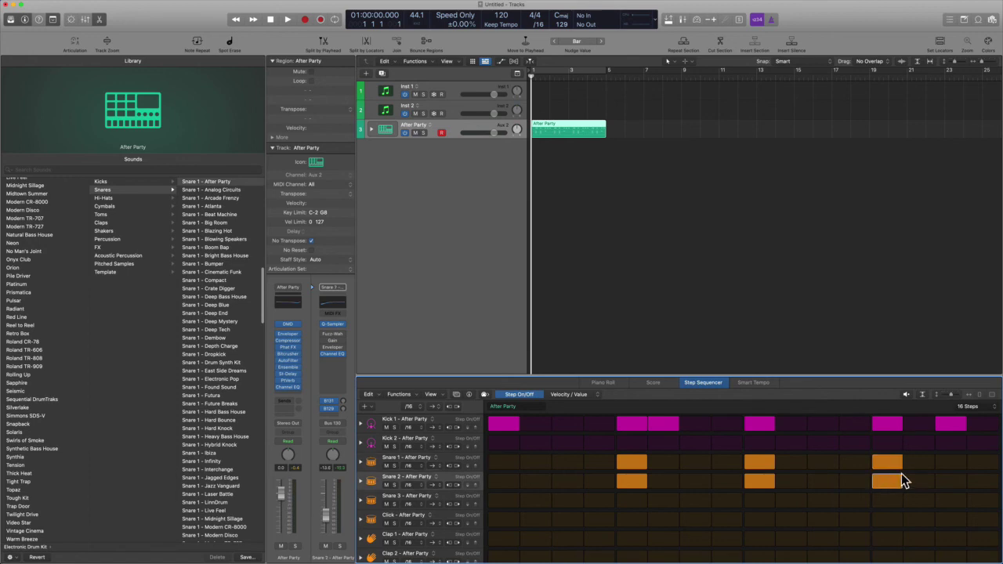
{"action": "left_click", "coordinate": [918, 481]}
{"action": "left_click", "coordinate": [918, 462]}
{"action": "left_click", "coordinate": [983, 462]}
{"action": "left_click", "coordinate": [983, 482]}
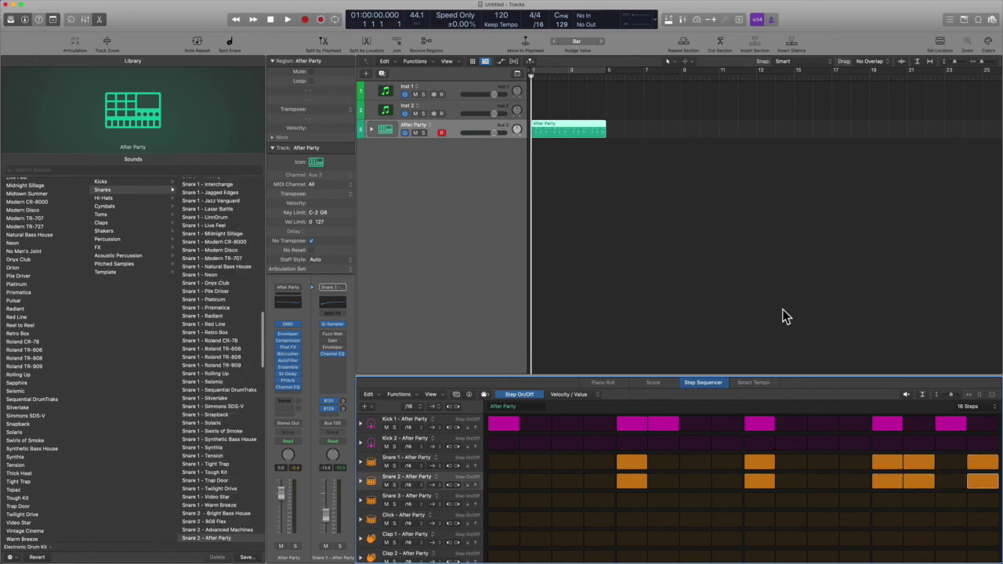